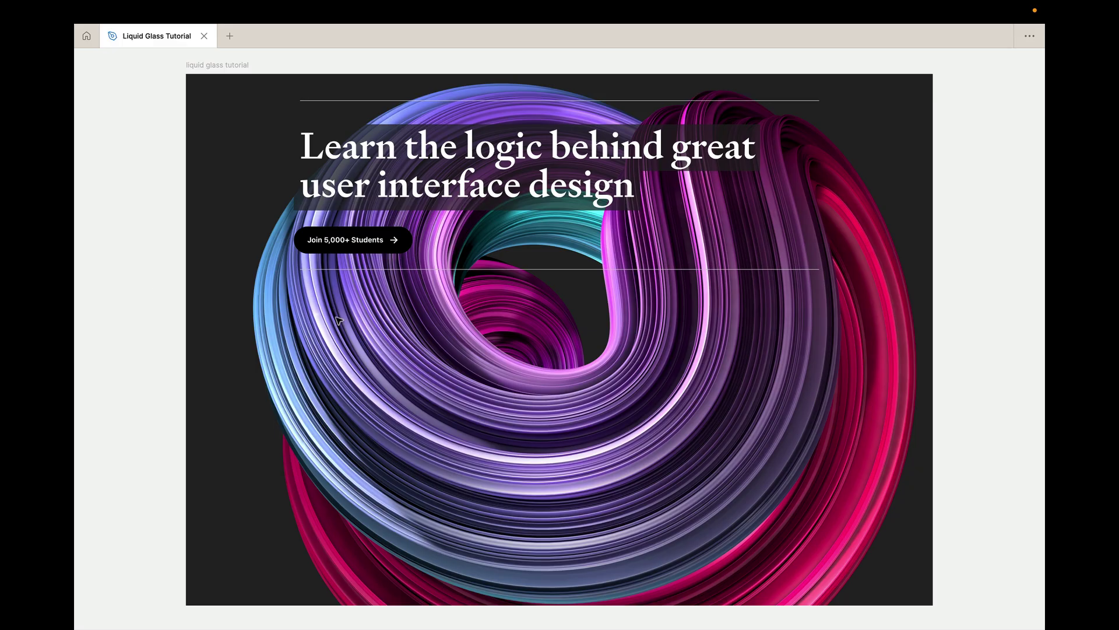
Draw a rectangle below the button on the swirl and fill it solid black (000000).
{"action": "left_click_drag", "start_coordinate": [303, 295], "coordinate": [502, 401]}
{"action": "key", "text": "ctrl+backslash"}
{"action": "left_click", "coordinate": [933, 422]}
{"action": "type", "text": "000000"}
{"action": "key", "text": "Return"}
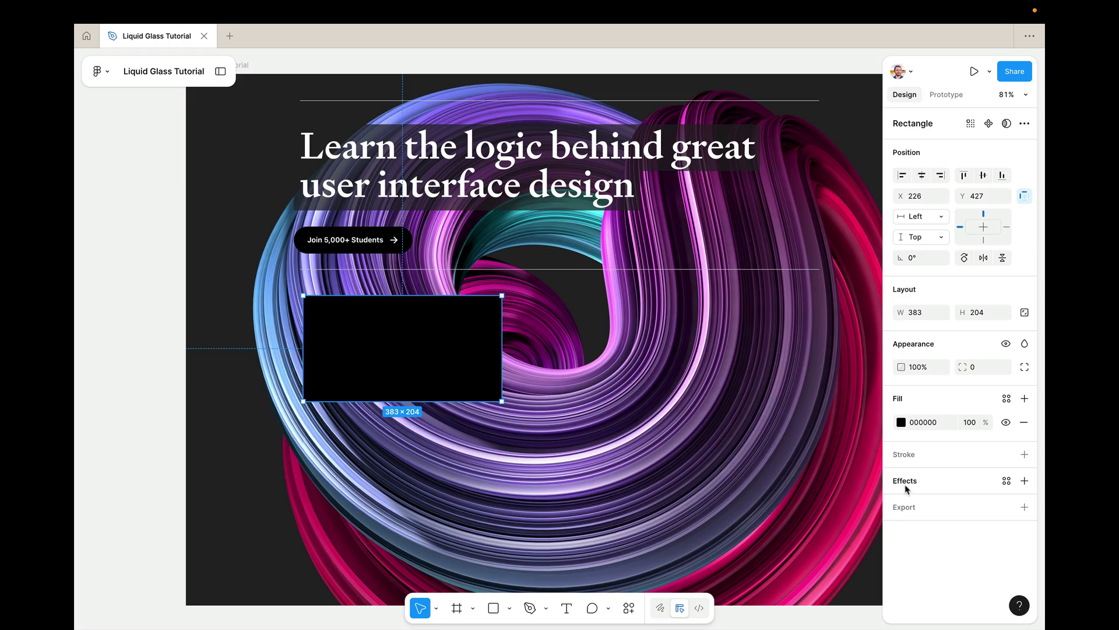
Add a Texture effect to the black rectangle.
{"action": "left_click", "coordinate": [907, 488]}
{"action": "left_click", "coordinate": [798, 493]}
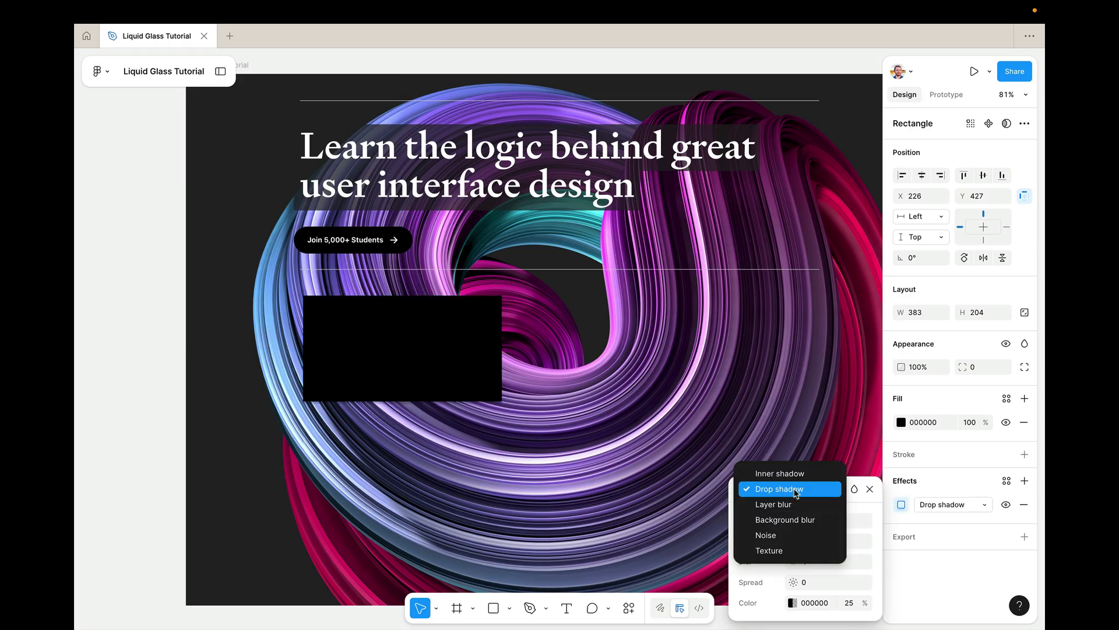
{"action": "left_click", "coordinate": [796, 549]}
{"action": "scroll", "coordinate": [304, 376], "scroll_direction": "up", "scroll_amount": 5}
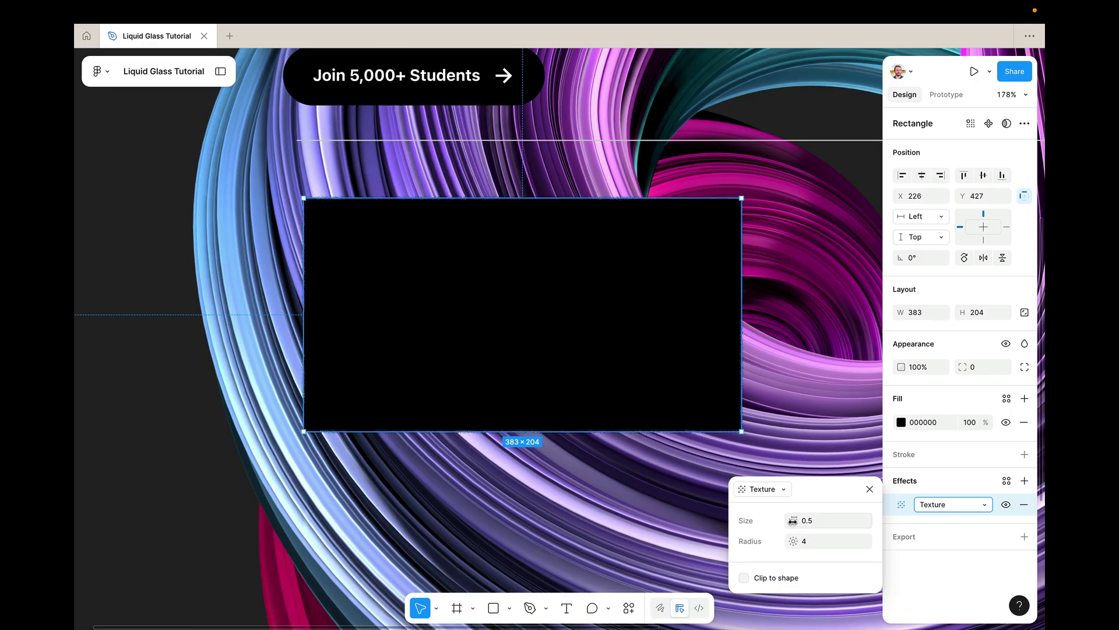
Set the texture size to 50.
{"action": "mouse_move", "coordinate": [793, 521]}
{"action": "left_mouse_down"}
{"action": "mouse_move", "coordinate": [839, 520]}
{"action": "mouse_move", "coordinate": [807, 521]}
{"action": "left_mouse_up"}
{"action": "scroll", "coordinate": [305, 196], "scroll_direction": "up", "scroll_amount": 10}
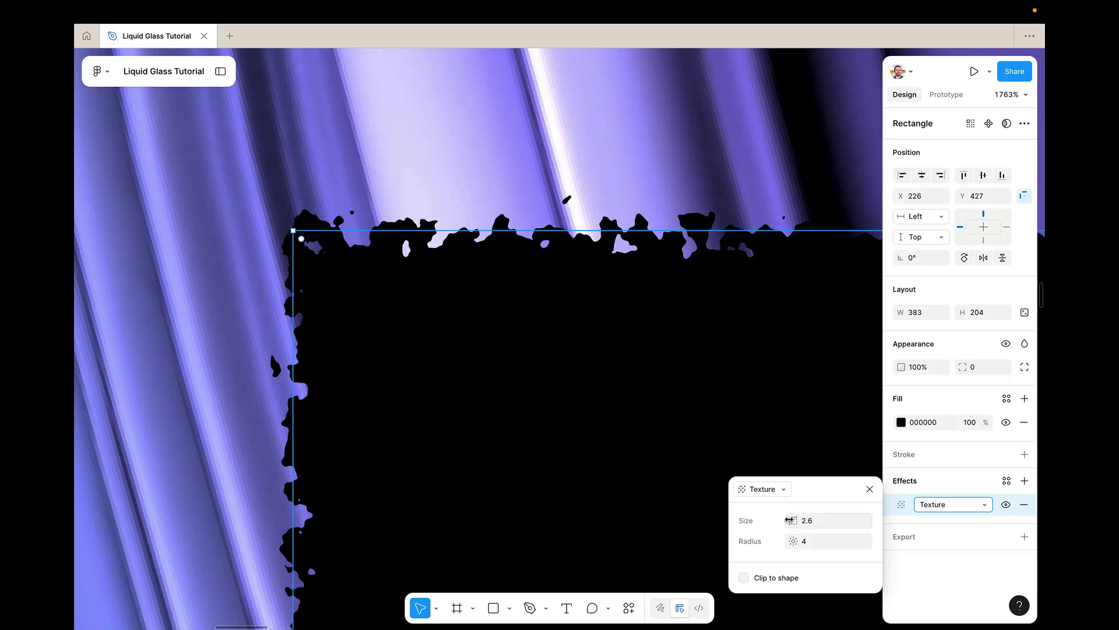
{"action": "left_click_drag", "start_coordinate": [791, 520], "coordinate": [791, 520]}
{"action": "scroll", "coordinate": [453, 447], "scroll_direction": "down", "scroll_amount": 10}
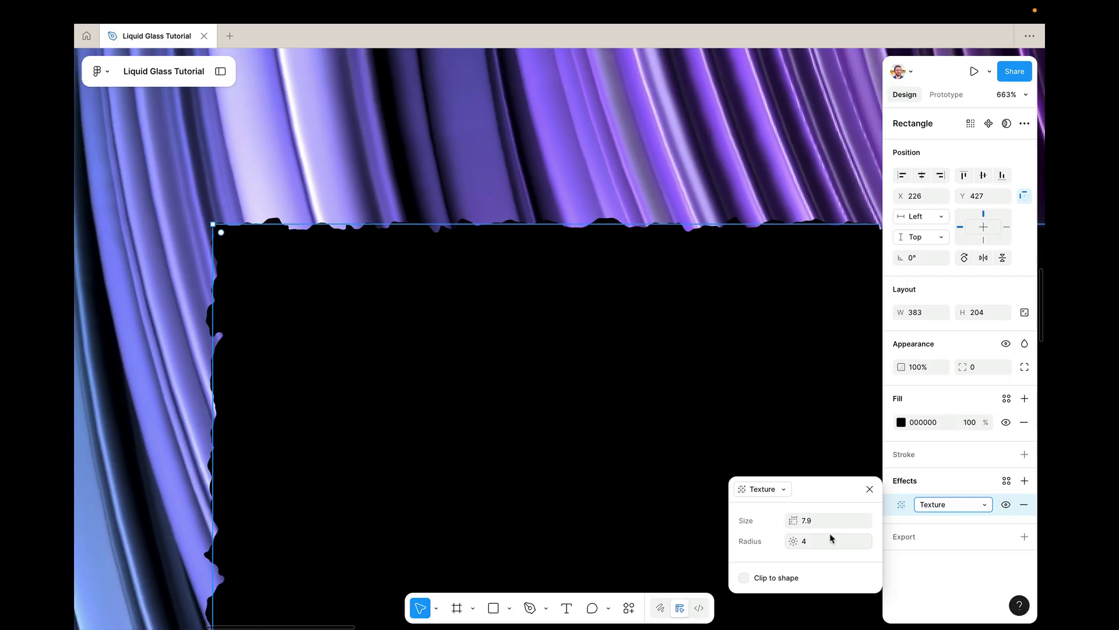
{"action": "left_click", "coordinate": [823, 524]}
{"action": "type", "text": "50"}
{"action": "key", "text": "Return"}
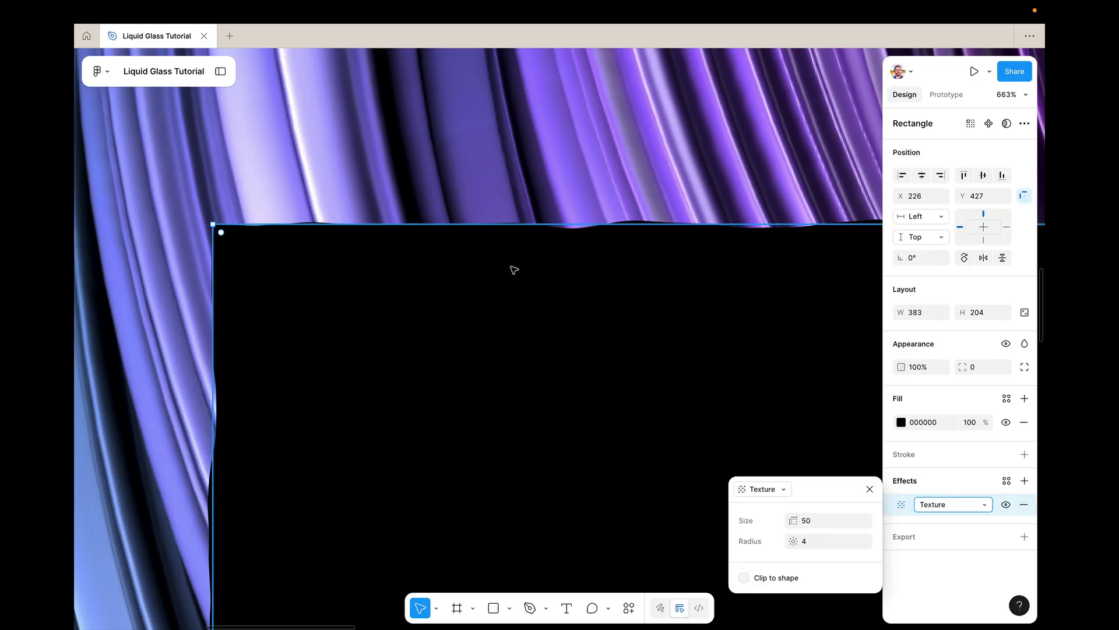
{"action": "scroll", "coordinate": [511, 267], "scroll_direction": "down", "scroll_amount": 5}
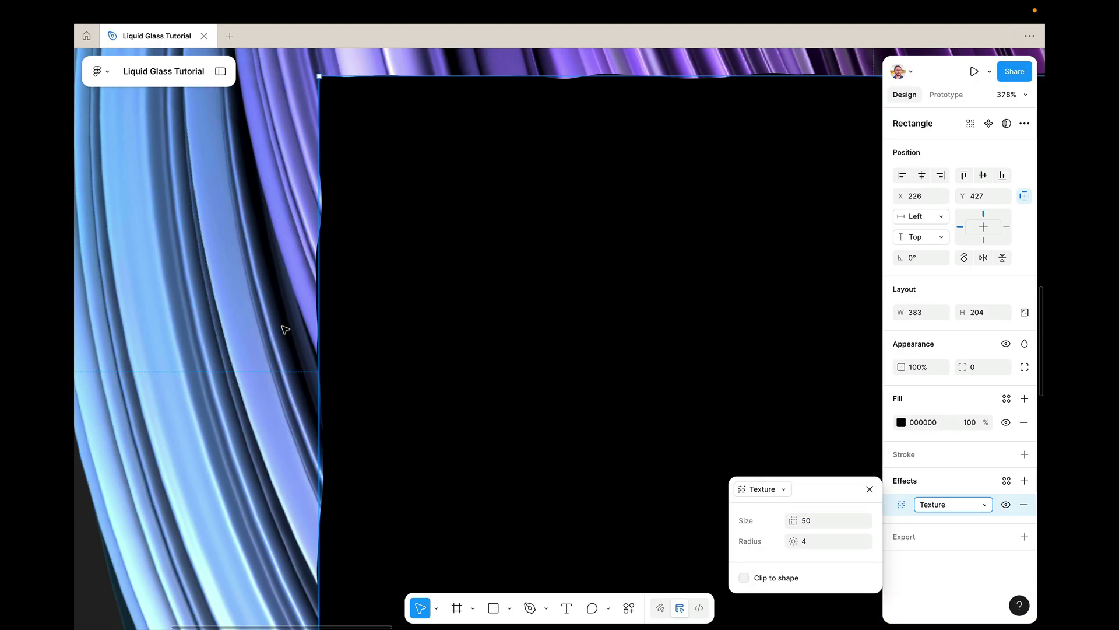
{"action": "scroll", "coordinate": [285, 329], "scroll_direction": "up", "scroll_amount": 10}
{"action": "scroll", "coordinate": [337, 220], "scroll_direction": "down", "scroll_amount": 10}
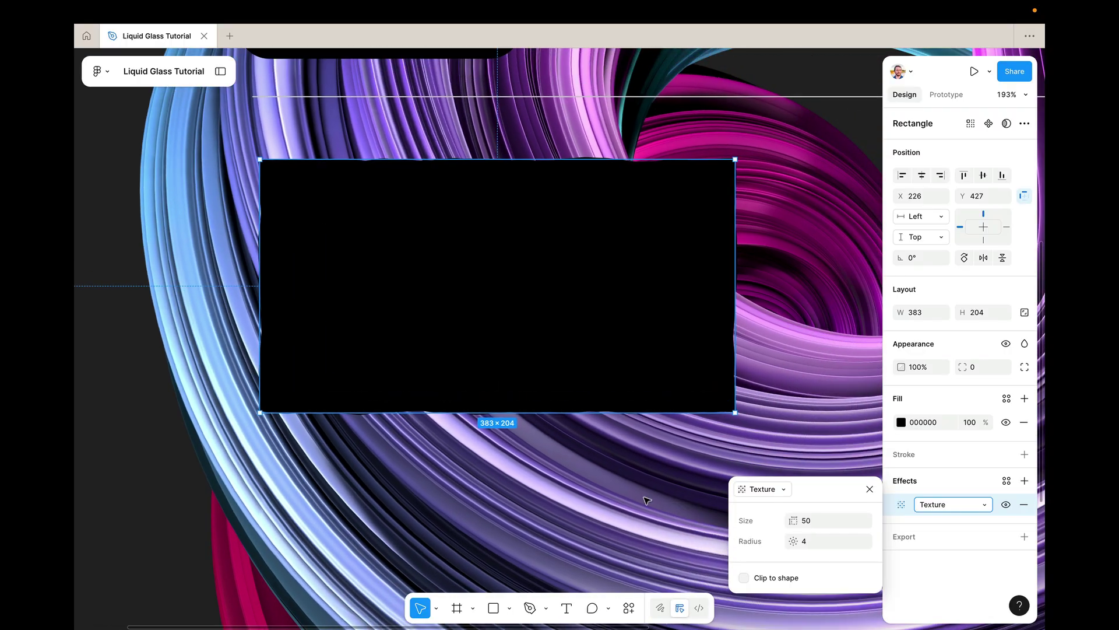
Raise the Texture radius to 22.2 and set its size to 100 for softer wavy edges.
{"action": "left_click", "coordinate": [808, 542]}
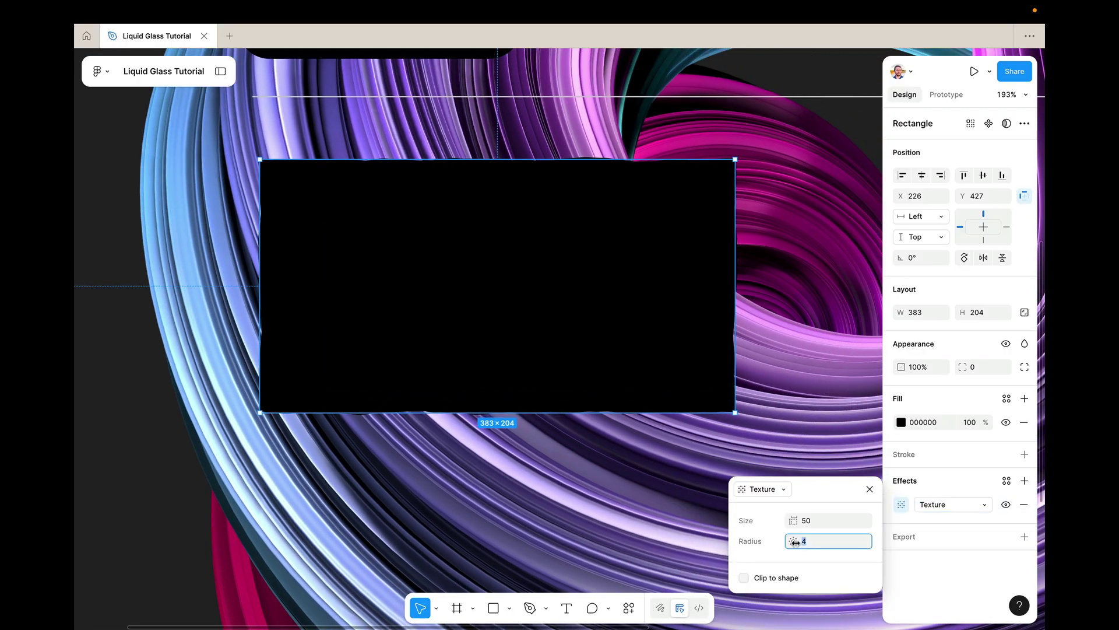
{"action": "left_click_drag", "start_coordinate": [794, 542], "coordinate": [1030, 546]}
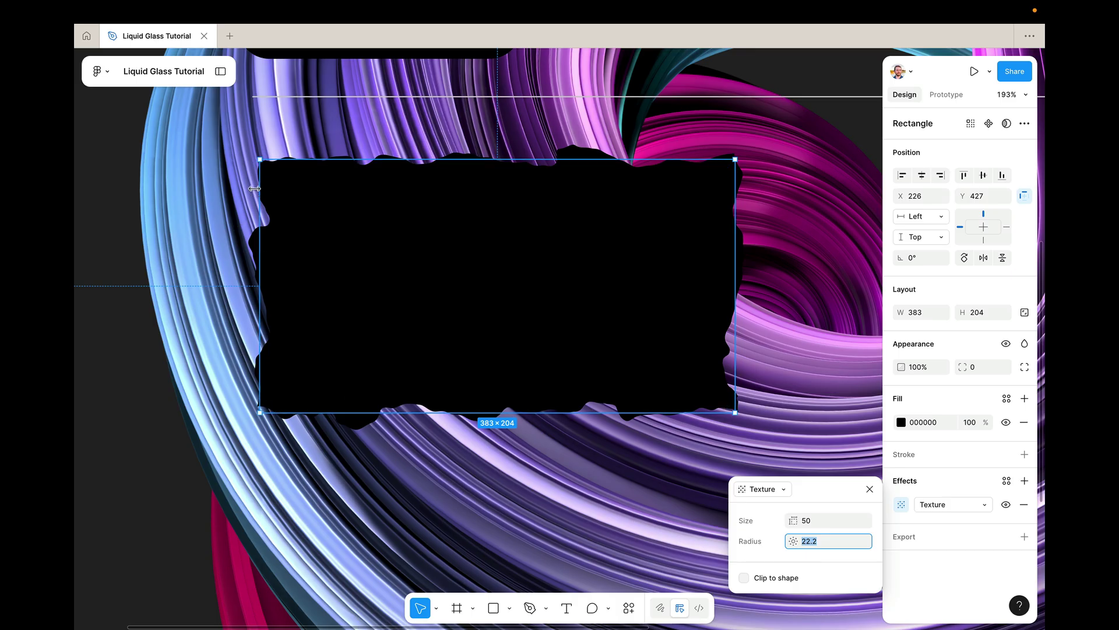
{"action": "scroll", "coordinate": [256, 188], "scroll_direction": "up", "scroll_amount": 5}
{"action": "scroll", "coordinate": [315, 327], "scroll_direction": "down", "scroll_amount": 3}
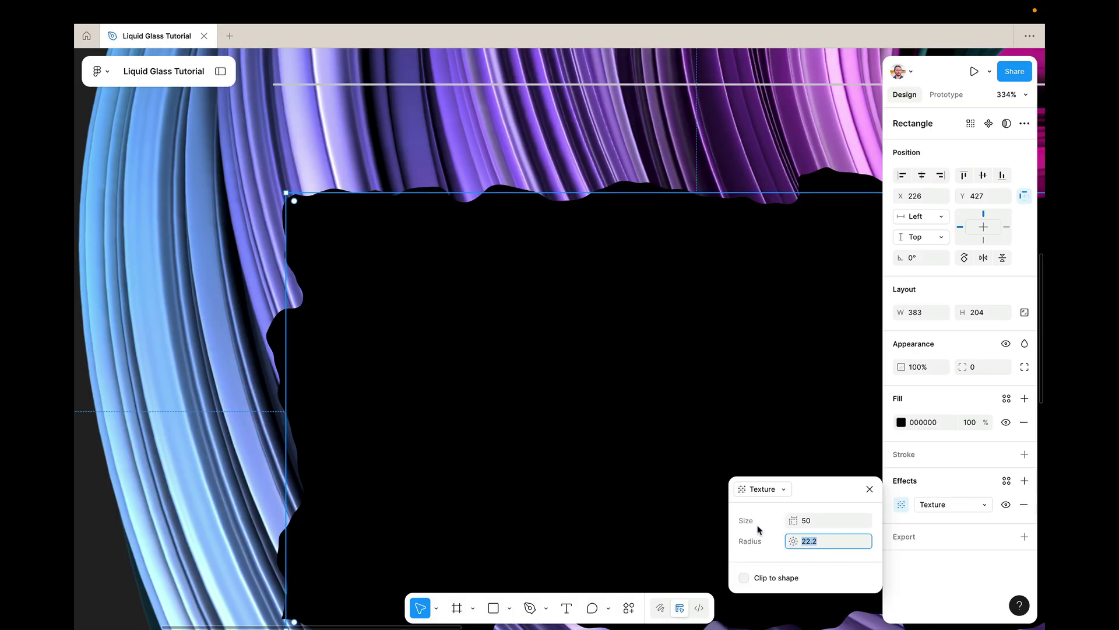
{"action": "left_click", "coordinate": [810, 522]}
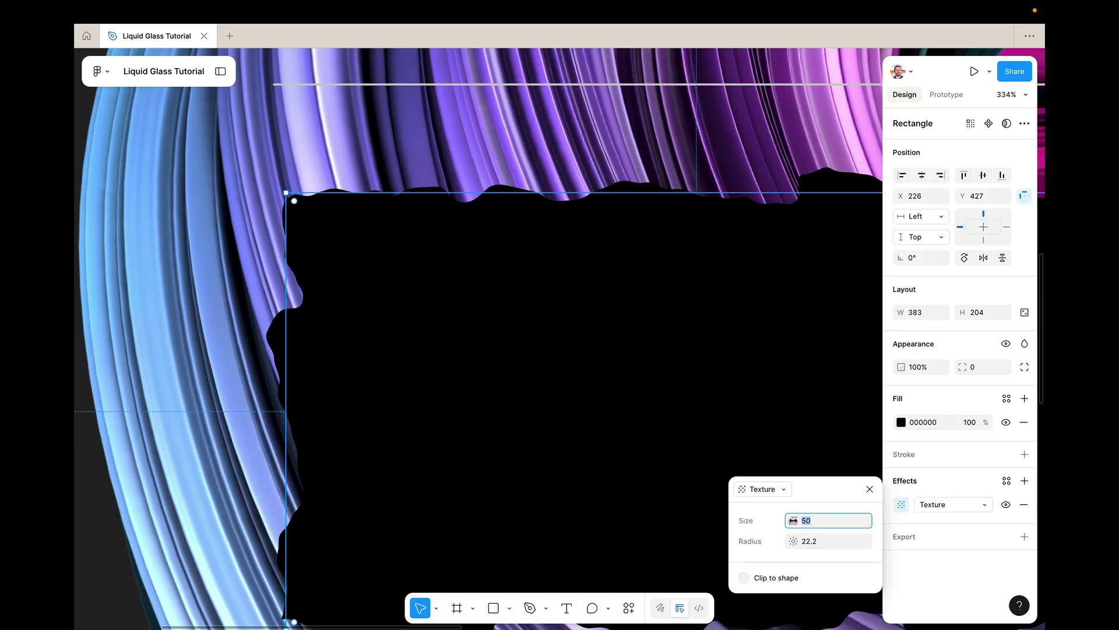
{"action": "left_click_drag", "start_coordinate": [793, 520], "coordinate": [1049, 517]}
{"action": "type", "text": "1"}
{"action": "key", "text": "Return"}
{"action": "left_click", "coordinate": [815, 520]}
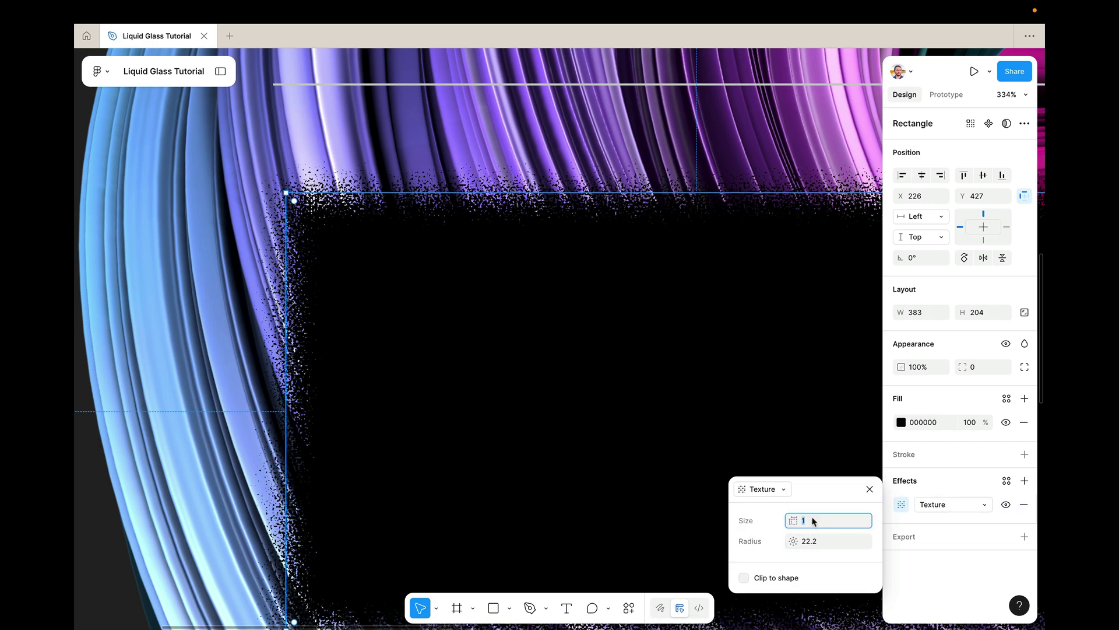
{"action": "type", "text": "100"}
{"action": "key", "text": "Return"}
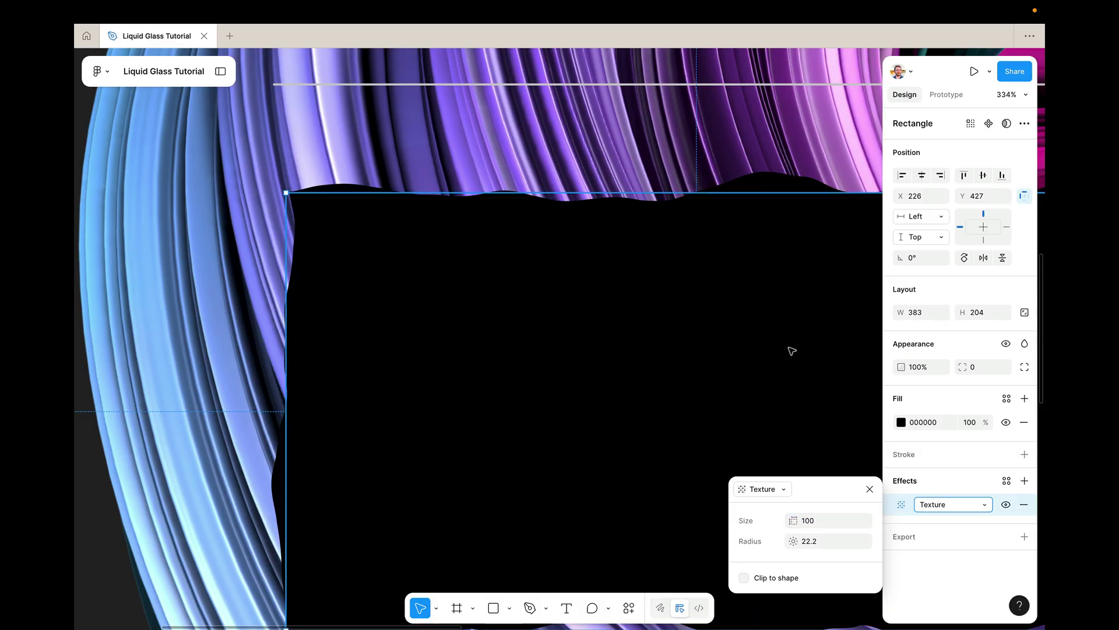
Lower the black fill's opacity to 50% and close the Texture settings.
{"action": "left_click", "coordinate": [972, 424]}
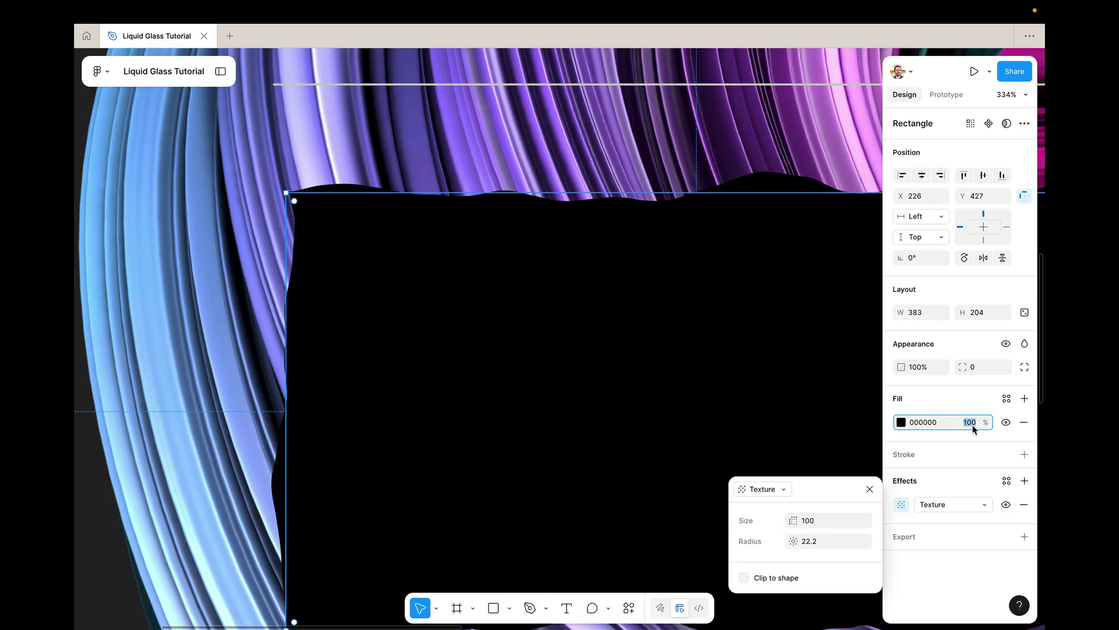
{"action": "type", "text": "50"}
{"action": "key", "text": "Return"}
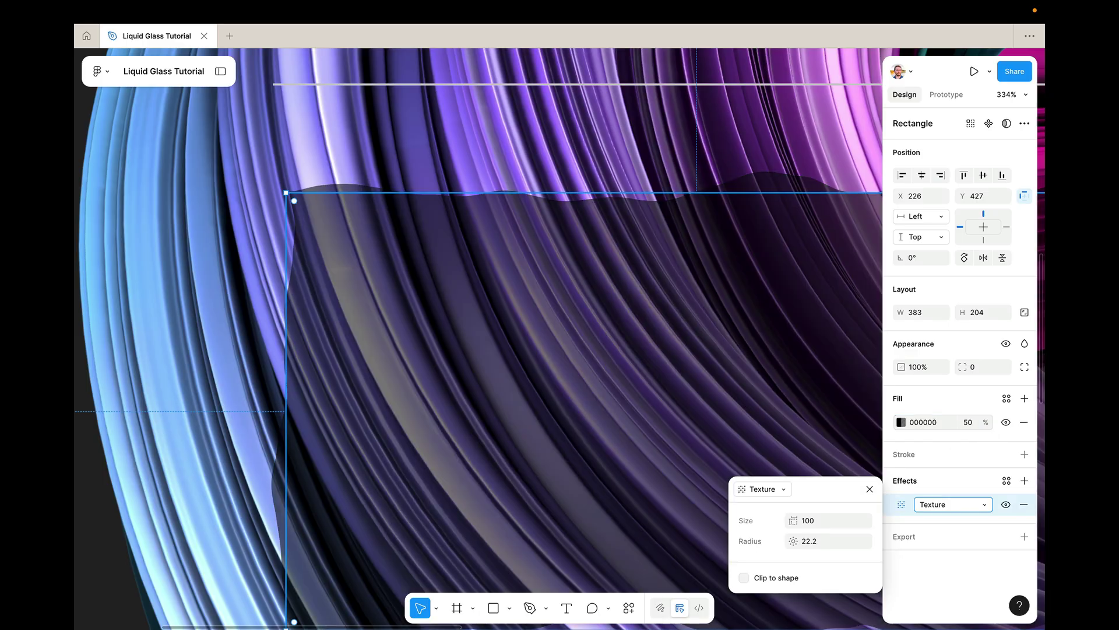
{"action": "left_click", "coordinate": [870, 488]}
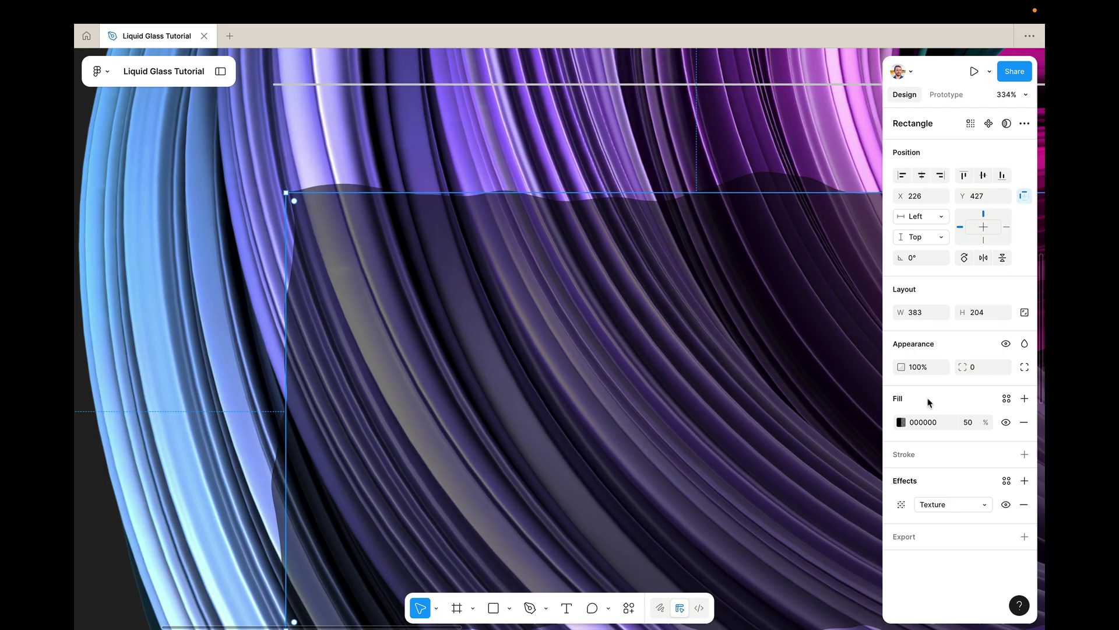
Add a Background blur effect to the rectangle.
{"action": "left_click", "coordinate": [1025, 481]}
{"action": "left_click", "coordinate": [781, 458]}
{"action": "left_click", "coordinate": [798, 491]}
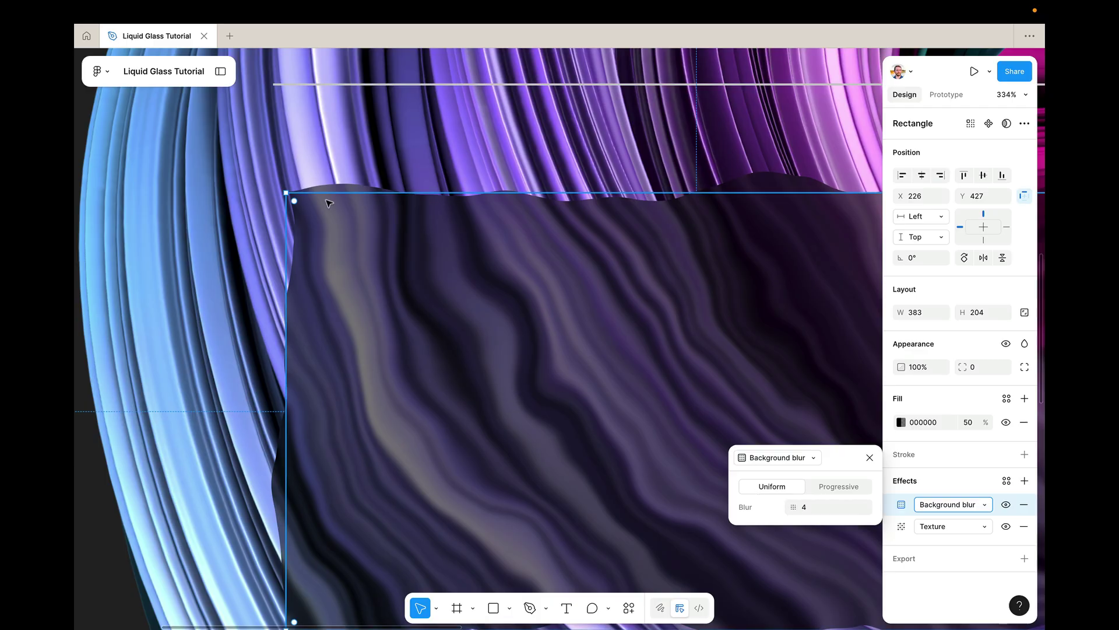
{"action": "left_click", "coordinate": [814, 512]}
{"action": "type", "text": "0"}
{"action": "key", "text": "Return"}
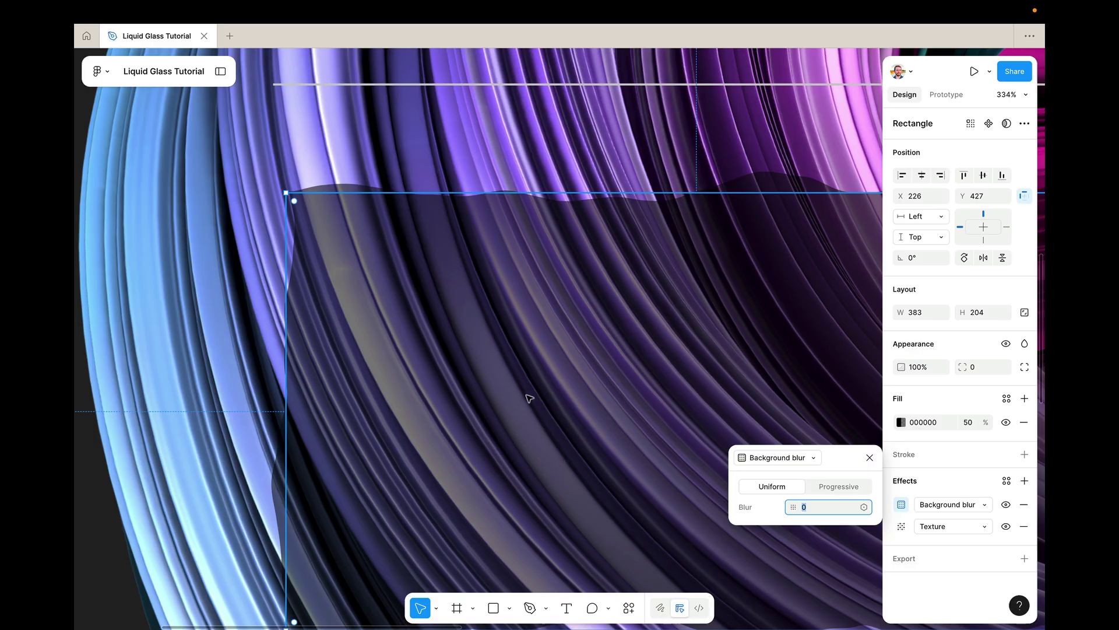
Increase the background blur step by step, settling on 10.
{"action": "type", "text": "1"}
{"action": "key", "text": "Return"}
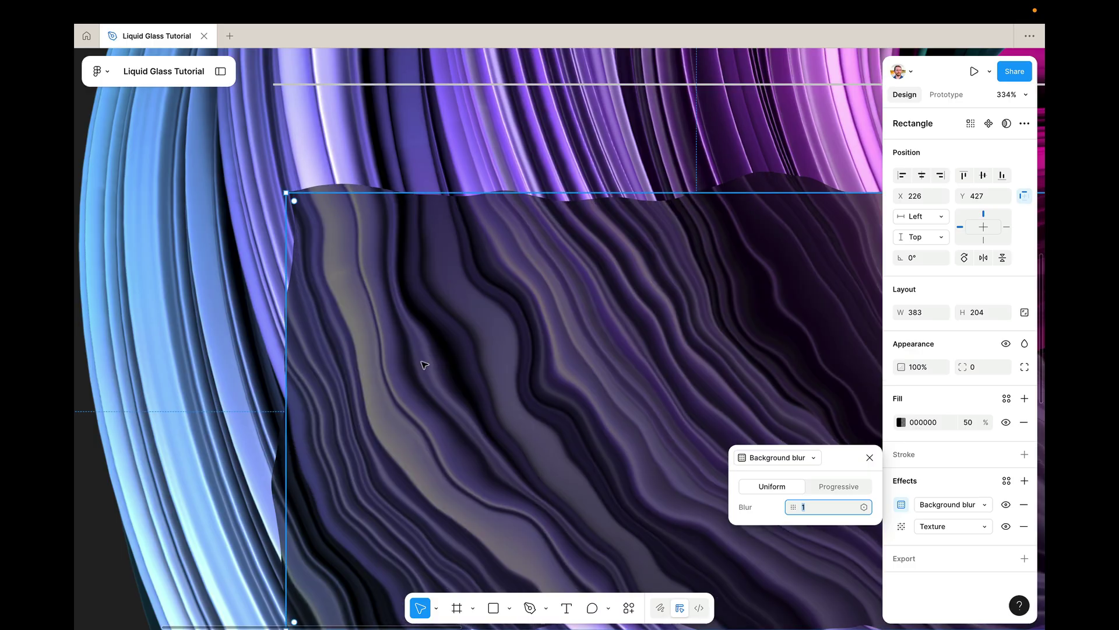
{"action": "type", "text": "3"}
{"action": "key", "text": "Return"}
{"action": "type", "text": "4"}
{"action": "key", "text": "Return"}
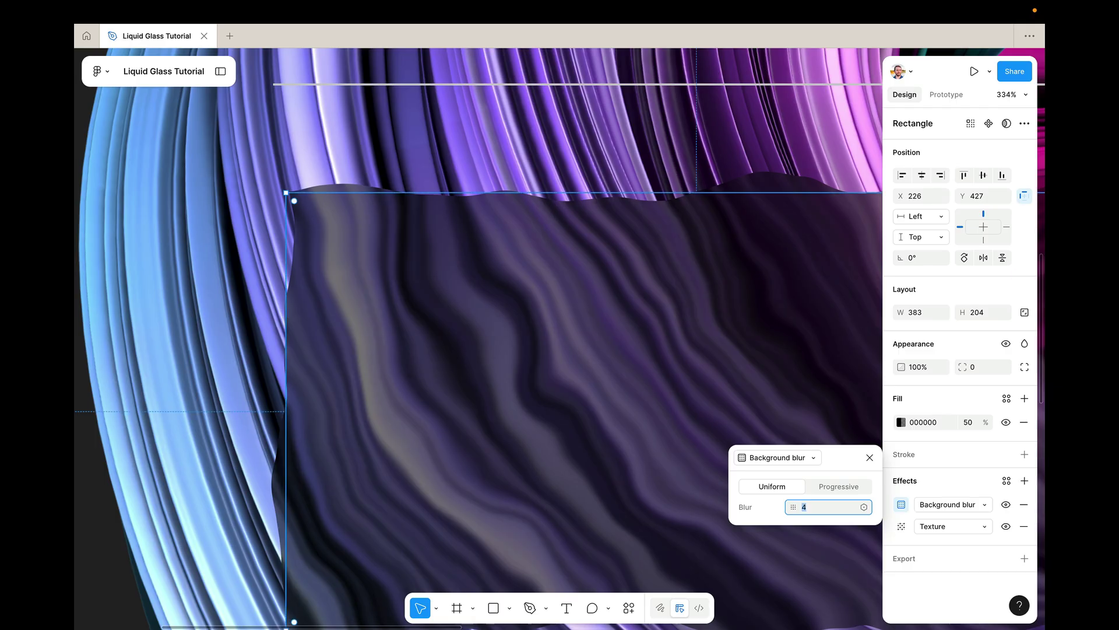
{"action": "type", "text": "7"}
{"action": "key", "text": "Return"}
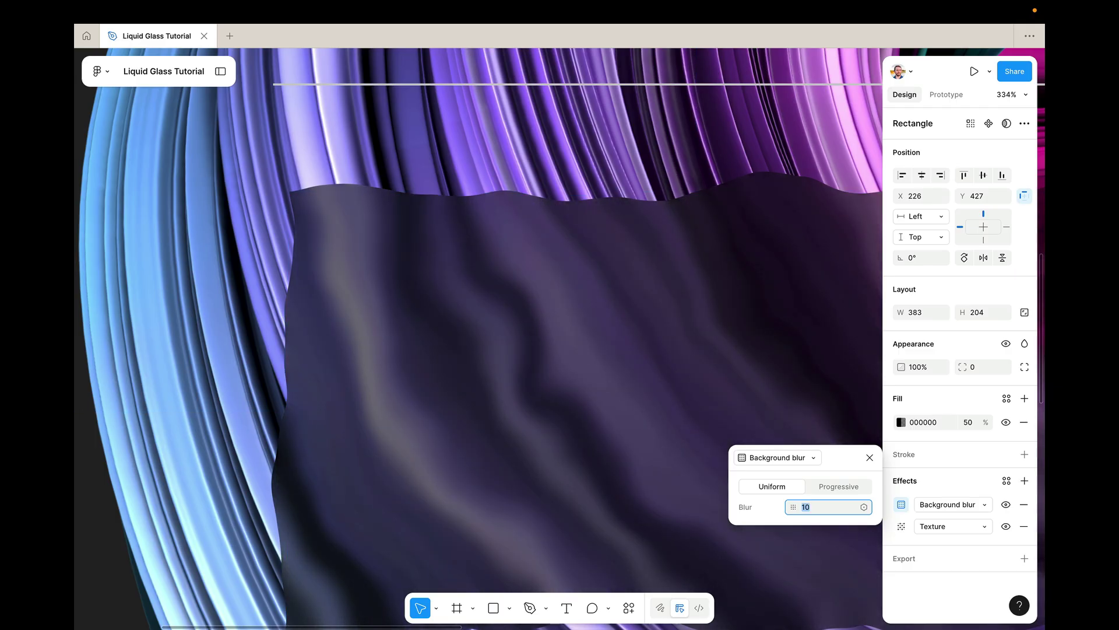
{"action": "key", "text": "shift+0"}
{"action": "scroll", "coordinate": [583, 390], "scroll_direction": "right", "scroll_amount": 3}
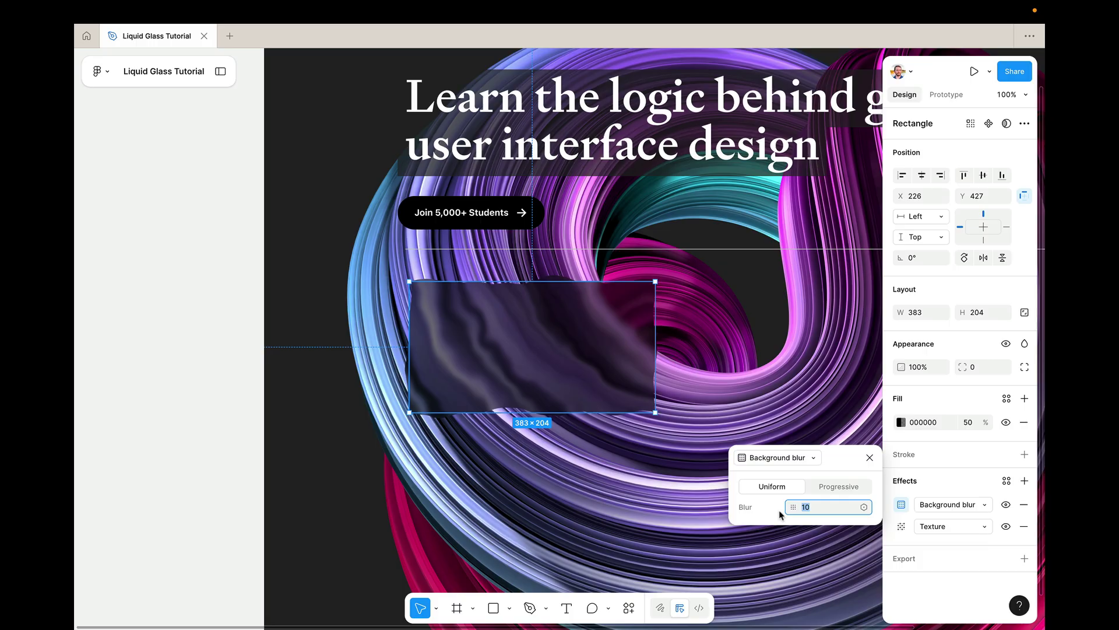
{"action": "left_click_drag", "start_coordinate": [795, 511], "coordinate": [792, 510]}
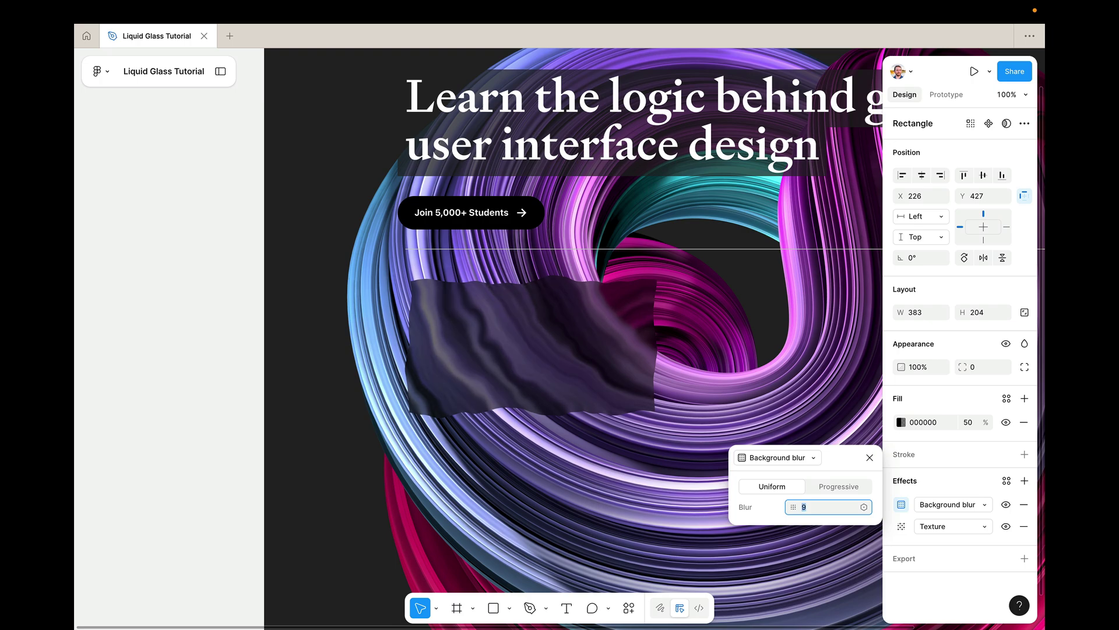
{"action": "left_click_drag", "start_coordinate": [794, 506], "coordinate": [700, 454]}
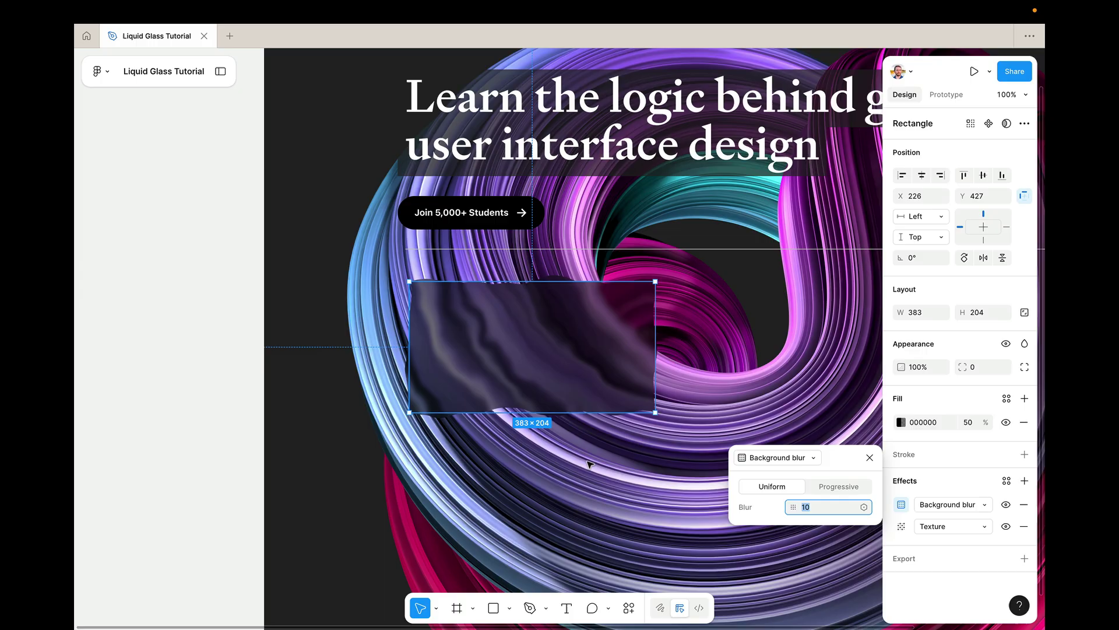
Try a progressive blur, then switch back to Uniform mode.
{"action": "left_click", "coordinate": [825, 489]}
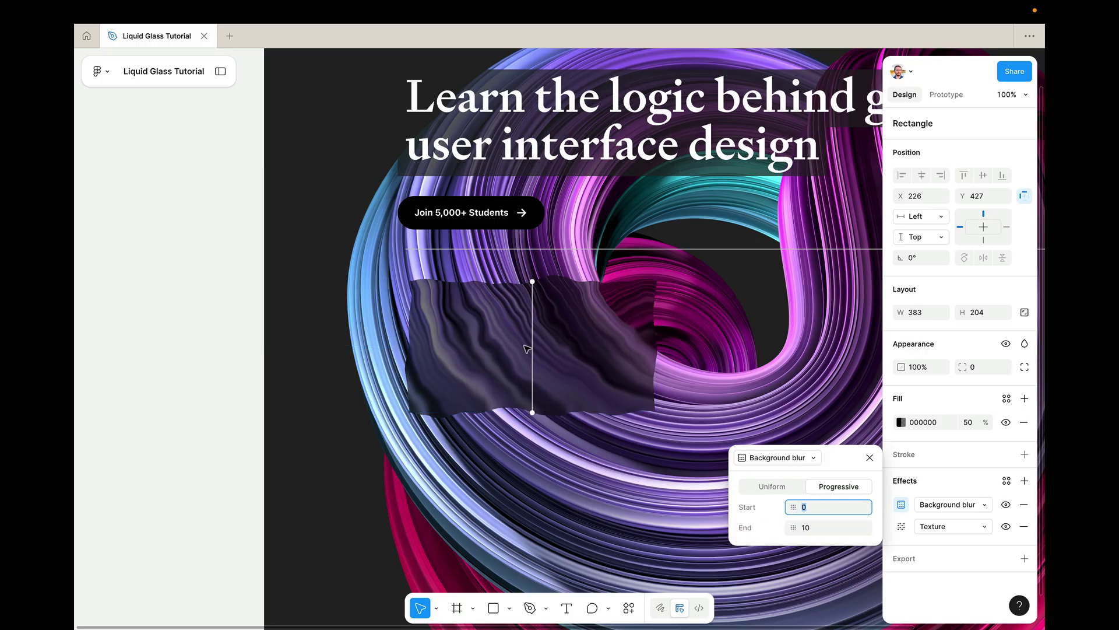
{"action": "scroll", "coordinate": [506, 309], "scroll_direction": "up", "scroll_amount": 5}
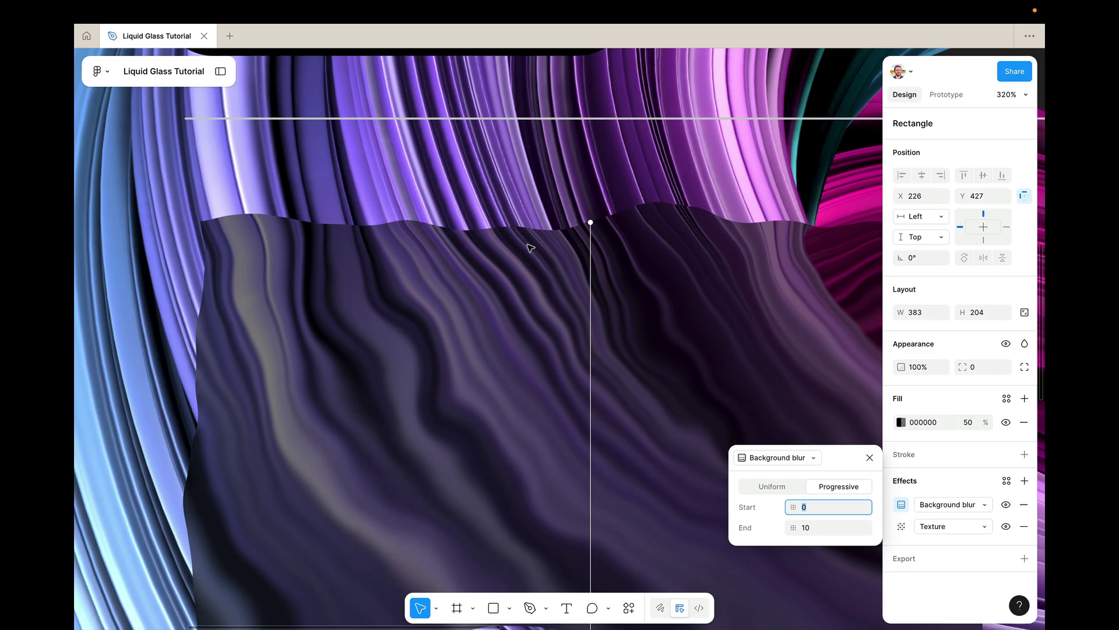
{"action": "scroll", "coordinate": [584, 250], "scroll_direction": "down", "scroll_amount": 5}
{"action": "scroll", "coordinate": [624, 269], "scroll_direction": "up", "scroll_amount": 3}
{"action": "scroll", "coordinate": [626, 270], "scroll_direction": "down", "scroll_amount": 3}
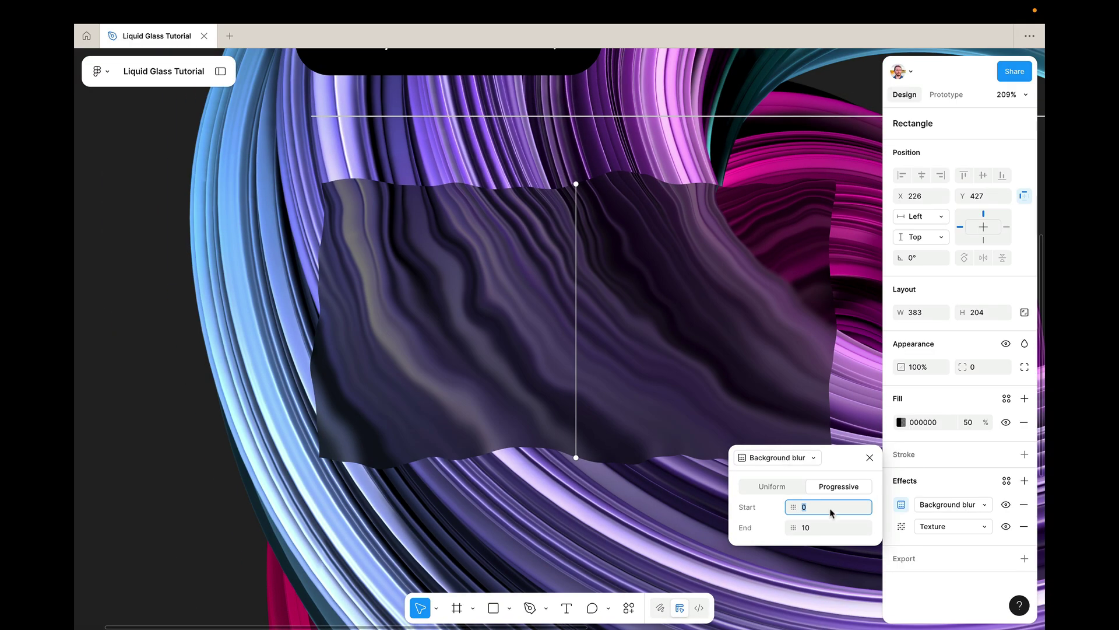
{"action": "left_click", "coordinate": [781, 489]}
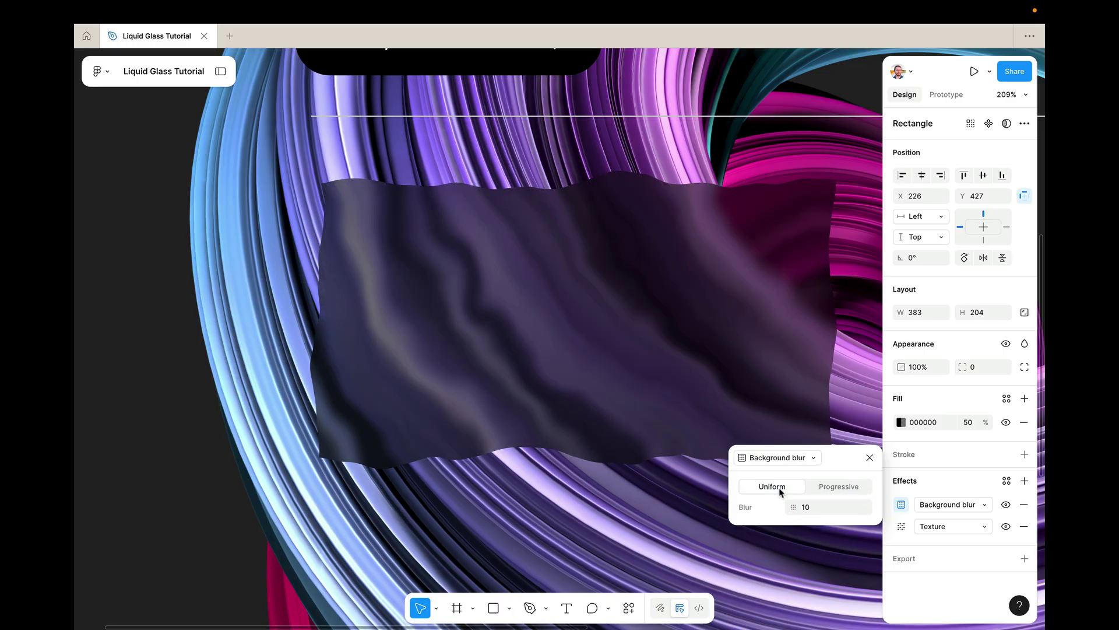
Try a texture size of 70, then restore it to 100.
{"action": "left_click", "coordinate": [869, 458]}
{"action": "key", "text": "shift+0"}
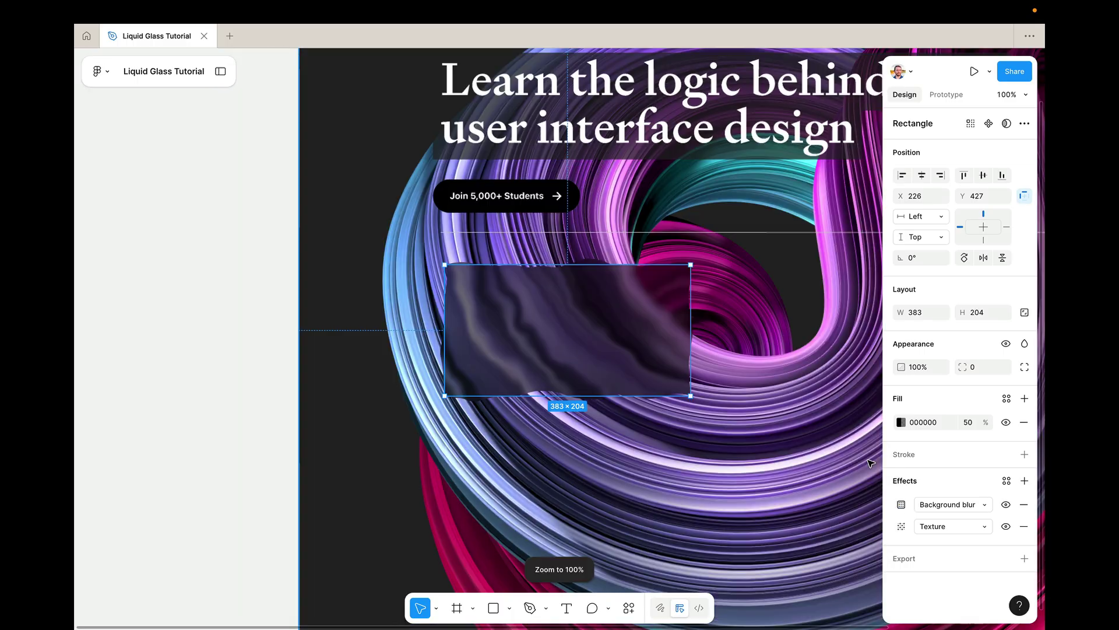
{"action": "scroll", "coordinate": [535, 300], "scroll_direction": "right", "scroll_amount": 3}
{"action": "scroll", "coordinate": [535, 299], "scroll_direction": "up", "scroll_amount": 2}
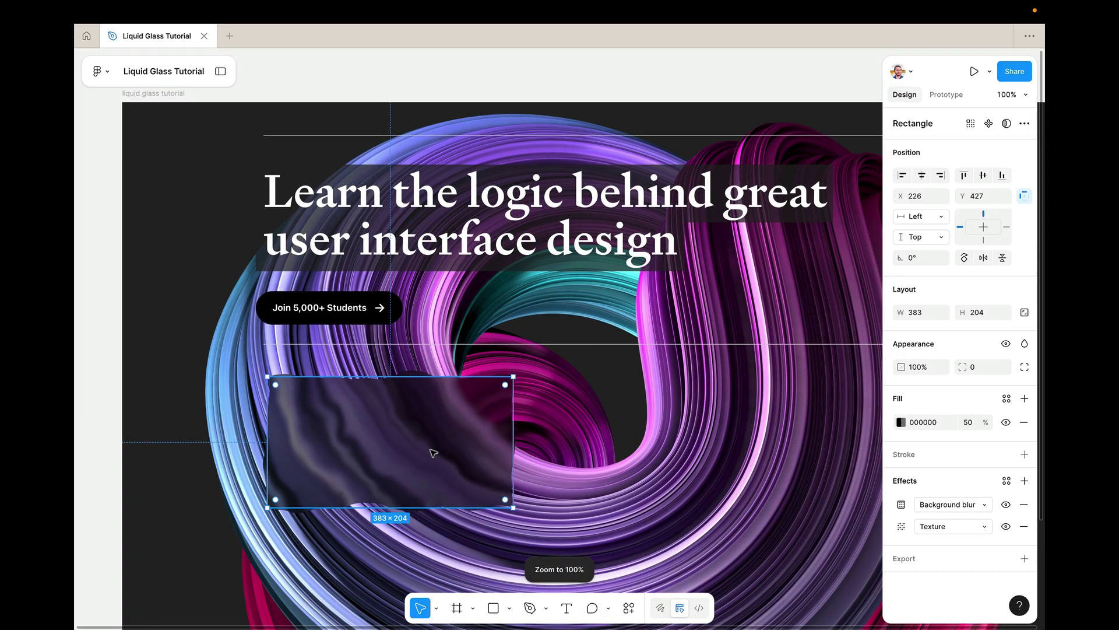
{"action": "left_click", "coordinate": [901, 527]}
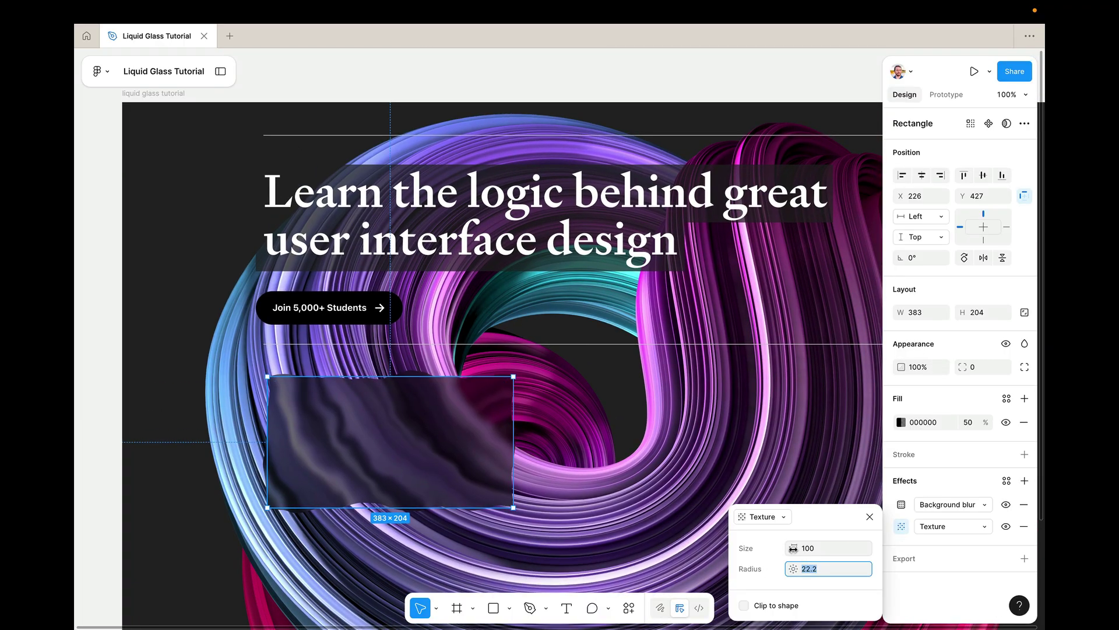
{"action": "left_click", "coordinate": [817, 550]}
{"action": "type", "text": "70"}
{"action": "key", "text": "Return"}
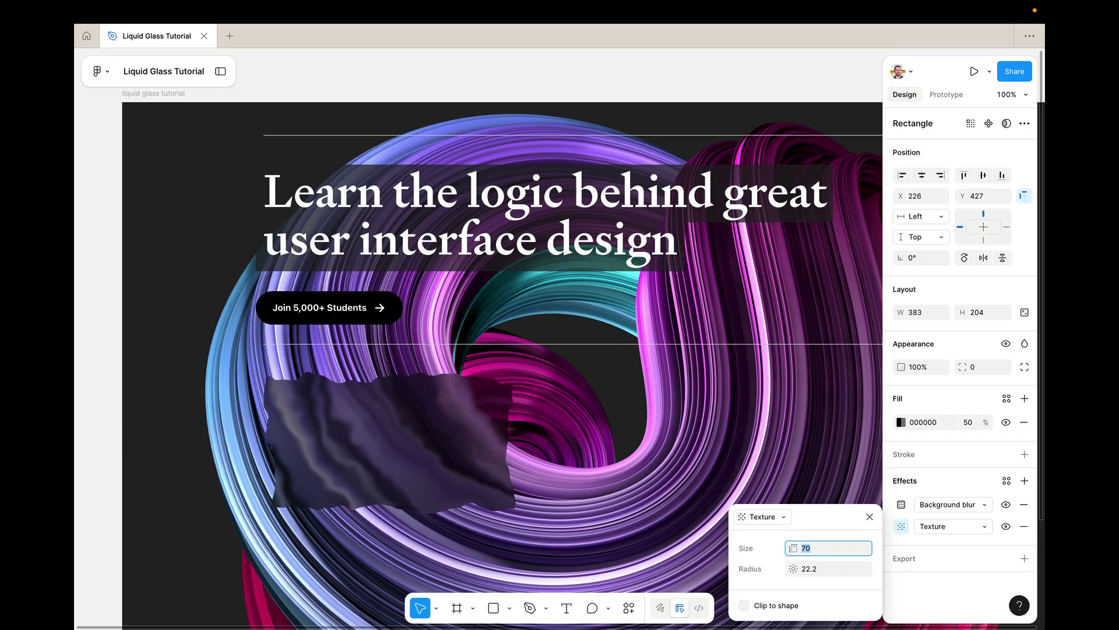
{"action": "key", "text": "shift+Up"}
{"action": "key", "text": "shift+Up"}
{"action": "key", "text": "shift+Up"}
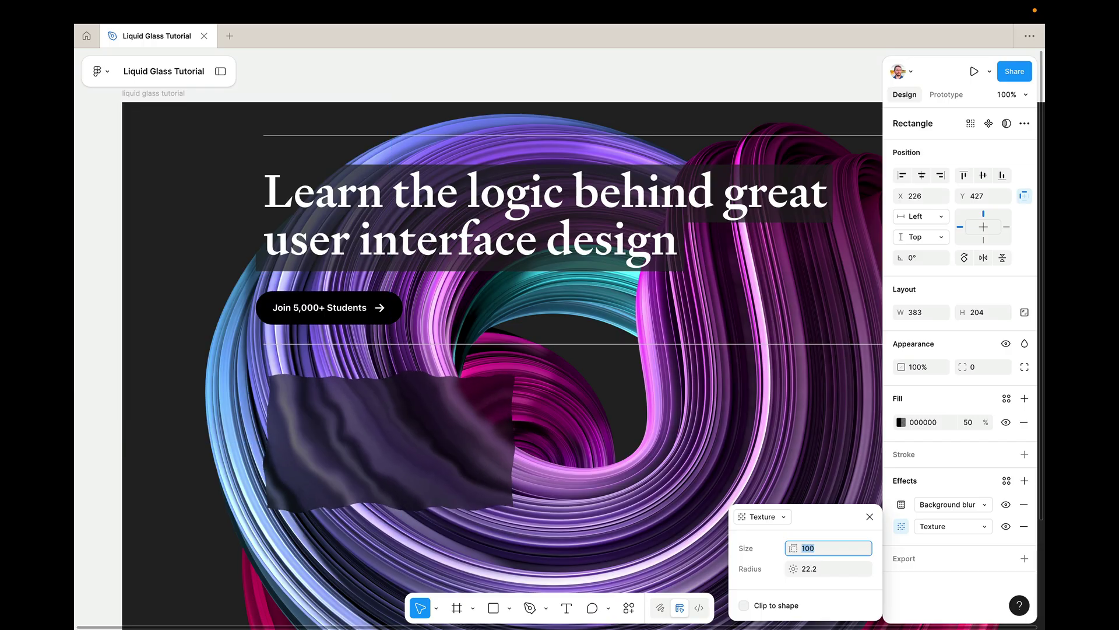
Experiment with texture radius values and set it to 25.
{"action": "left_click", "coordinate": [815, 572]}
{"action": "key", "text": "shift+Down"}
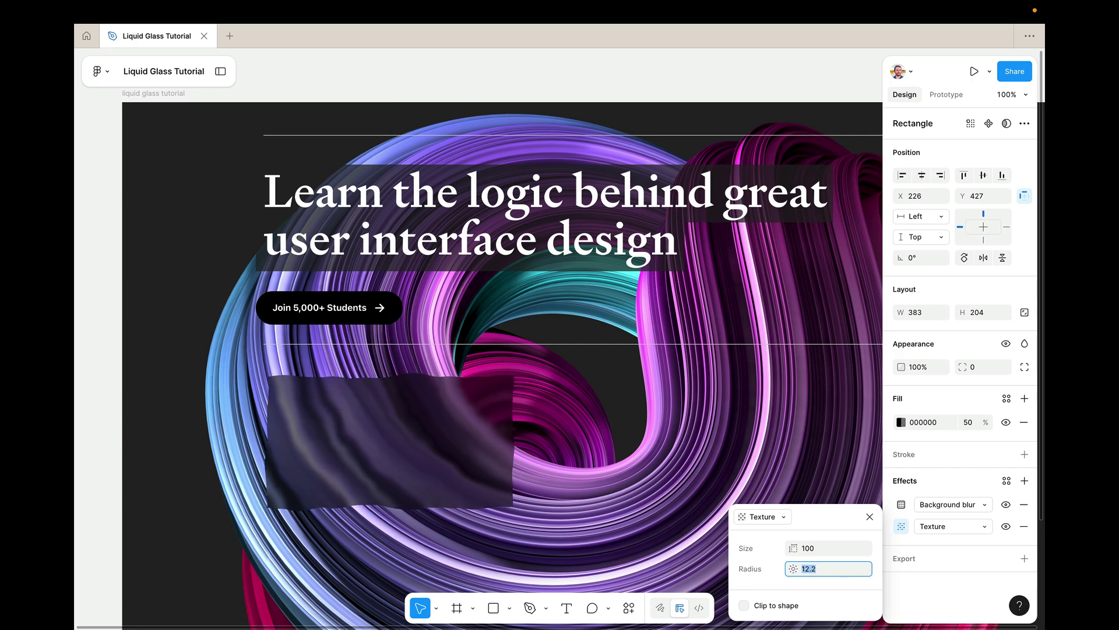
{"action": "key", "text": "shift+Up"}
{"action": "key", "text": "shift+Up"}
{"action": "key", "text": "shift+Up"}
{"action": "key", "text": "shift+Up"}
{"action": "key", "text": "shift+Up"}
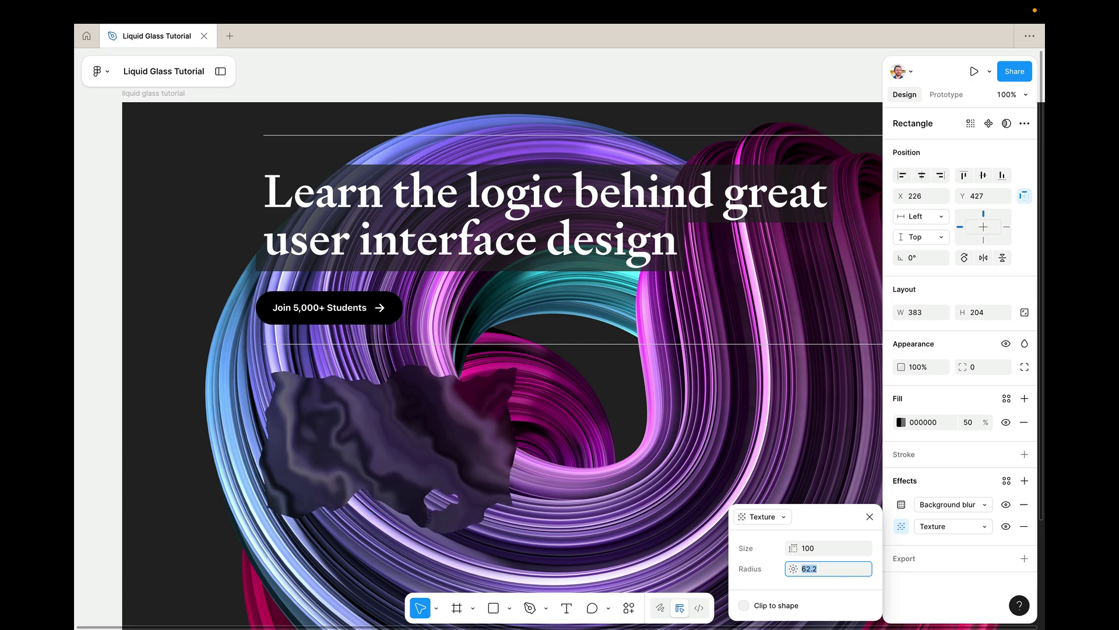
{"action": "key", "text": "shift+Up"}
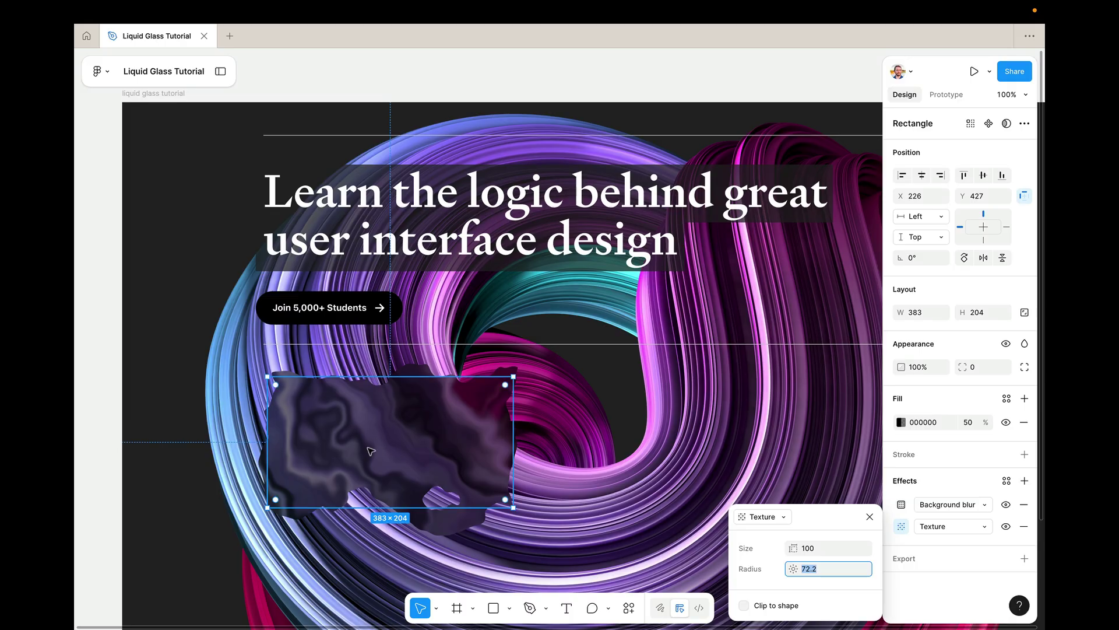
{"action": "key", "text": "shift+Down"}
{"action": "key", "text": "shift+Down"}
{"action": "key", "text": "shift+Down"}
{"action": "key", "text": "shift+Down"}
{"action": "key", "text": "shift+Down"}
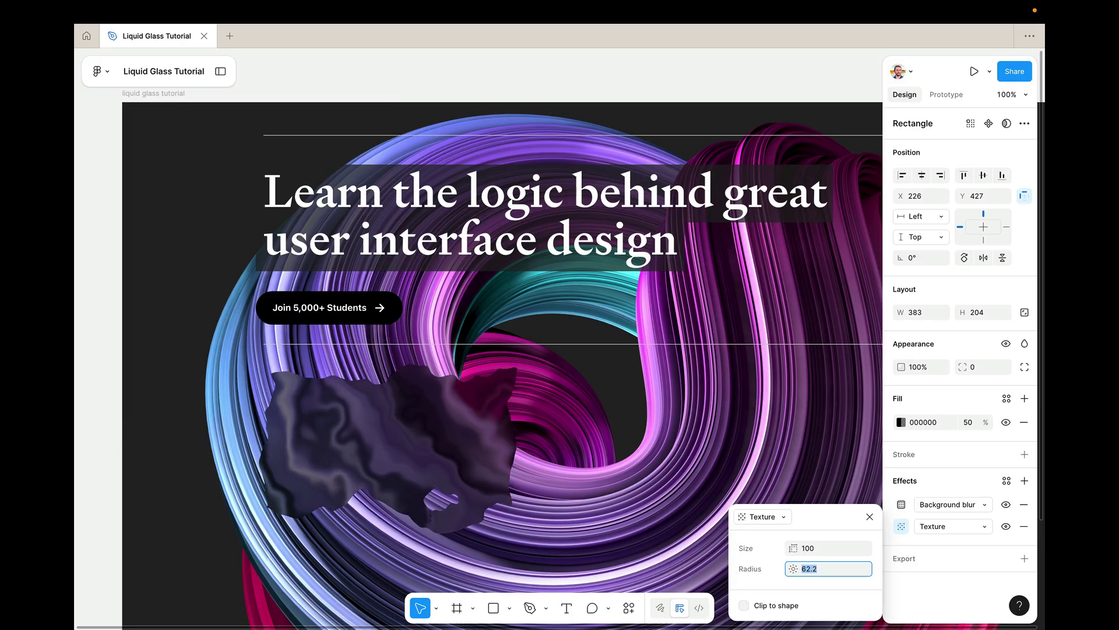
{"action": "type", "text": "25"}
{"action": "key", "text": "Return"}
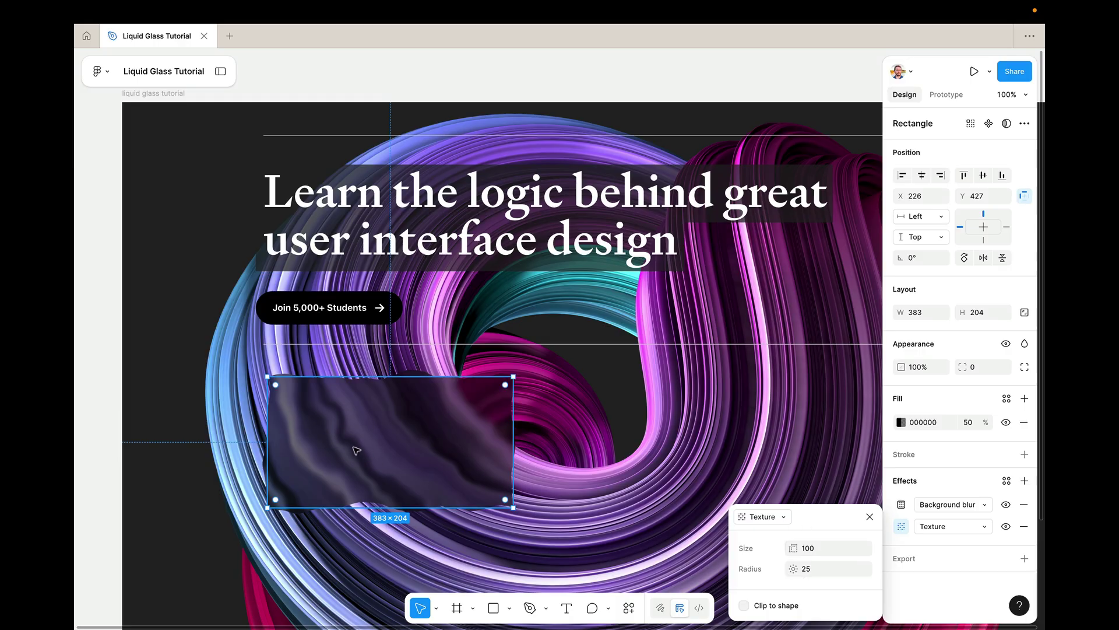
Nudge the rectangle to X 215, Y 408 below the Join button, keeping radius 25.
{"action": "mouse_move", "coordinate": [357, 450]}
{"action": "left_mouse_down"}
{"action": "mouse_move", "coordinate": [474, 432]}
{"action": "mouse_move", "coordinate": [387, 434]}
{"action": "mouse_move", "coordinate": [418, 445]}
{"action": "mouse_move", "coordinate": [482, 429]}
{"action": "mouse_move", "coordinate": [398, 420]}
{"action": "mouse_move", "coordinate": [360, 443]}
{"action": "left_mouse_up"}
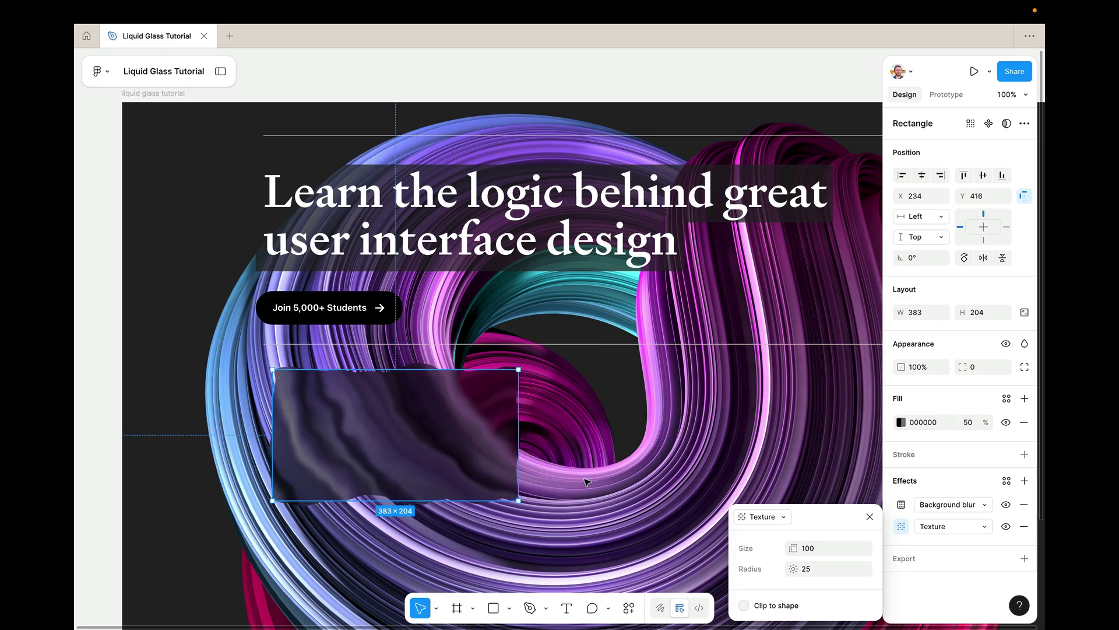
{"action": "left_click", "coordinate": [829, 573]}
{"action": "type", "text": "15"}
{"action": "key", "text": "Return"}
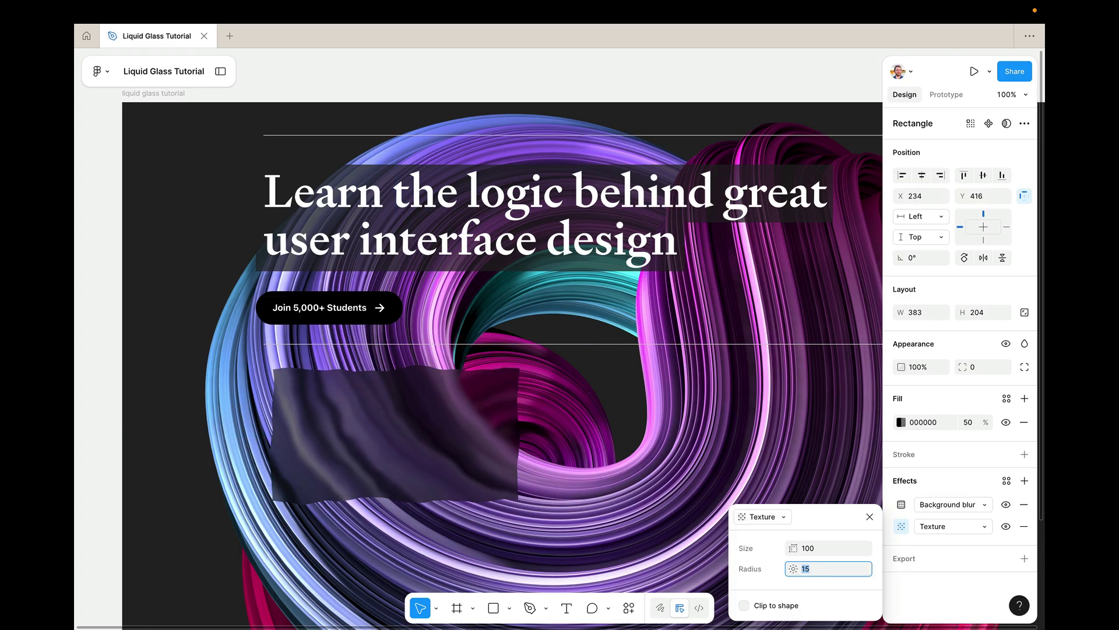
{"action": "type", "text": "25"}
{"action": "key", "text": "Return"}
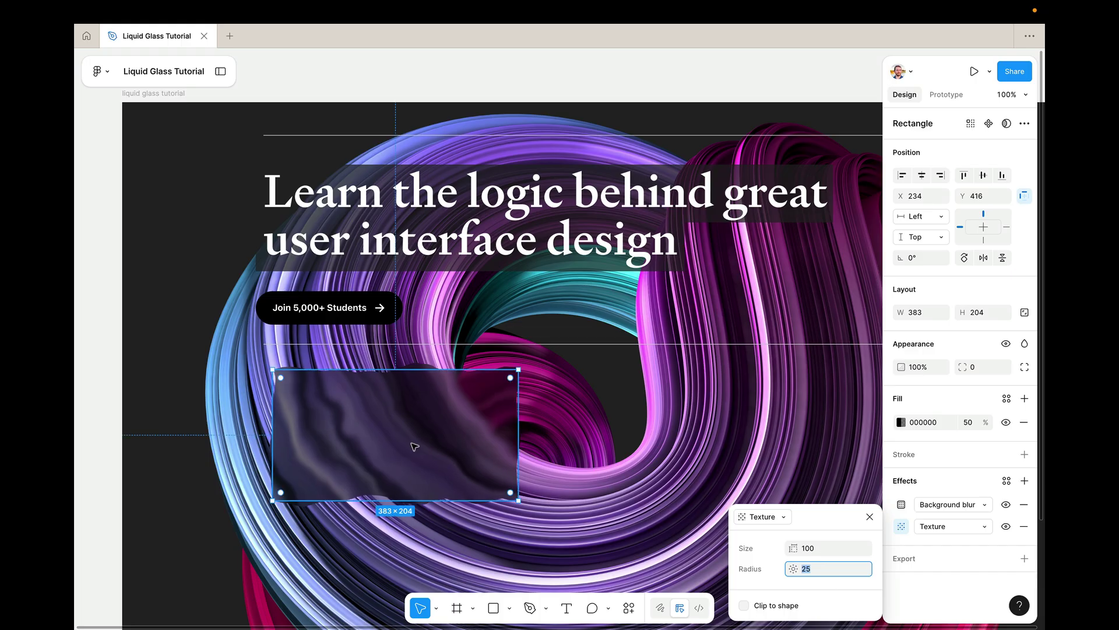
{"action": "left_click_drag", "start_coordinate": [395, 437], "coordinate": [383, 431]}
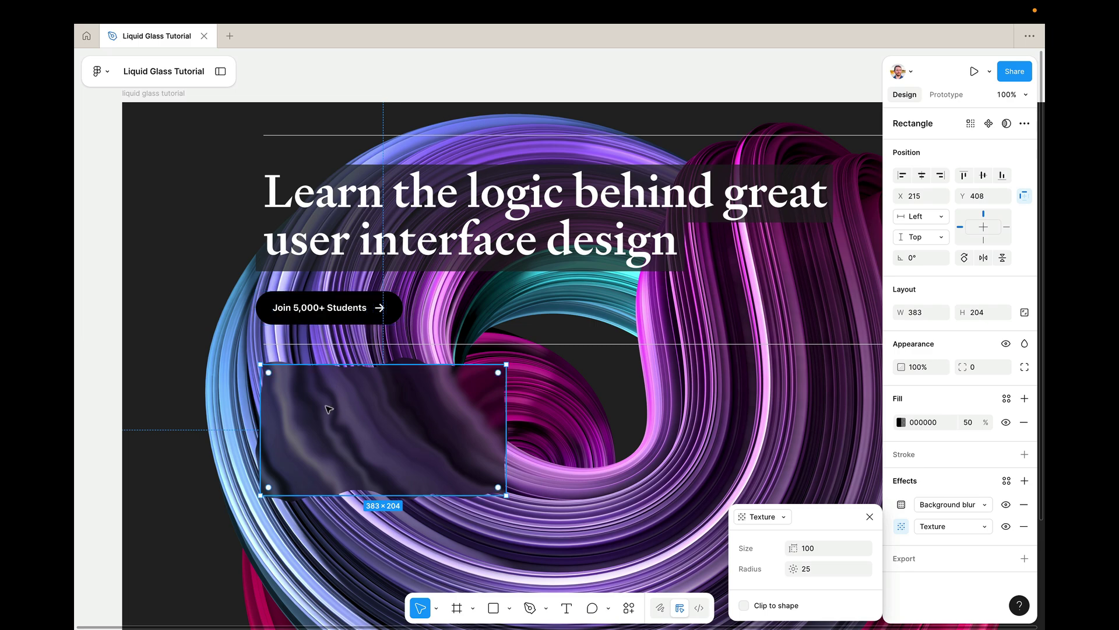
Move the glass rectangle into the Join 5,000+ Students button with absolute position.
{"action": "left_click", "coordinate": [452, 430]}
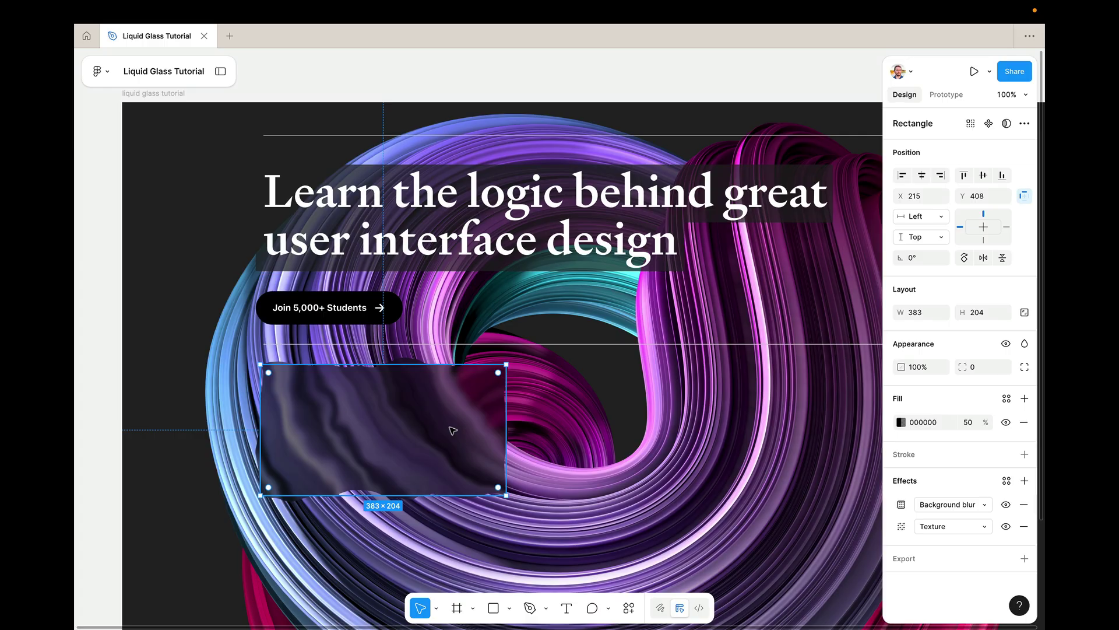
{"action": "key", "text": "Delete"}
{"action": "left_click", "coordinate": [269, 305]}
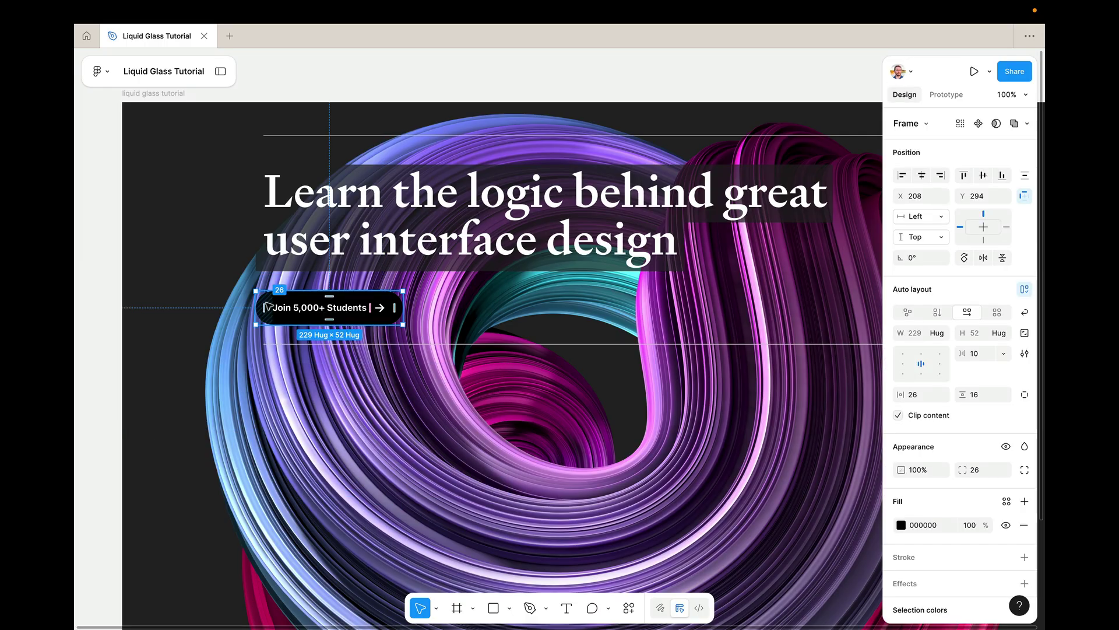
{"action": "key", "text": "super+z"}
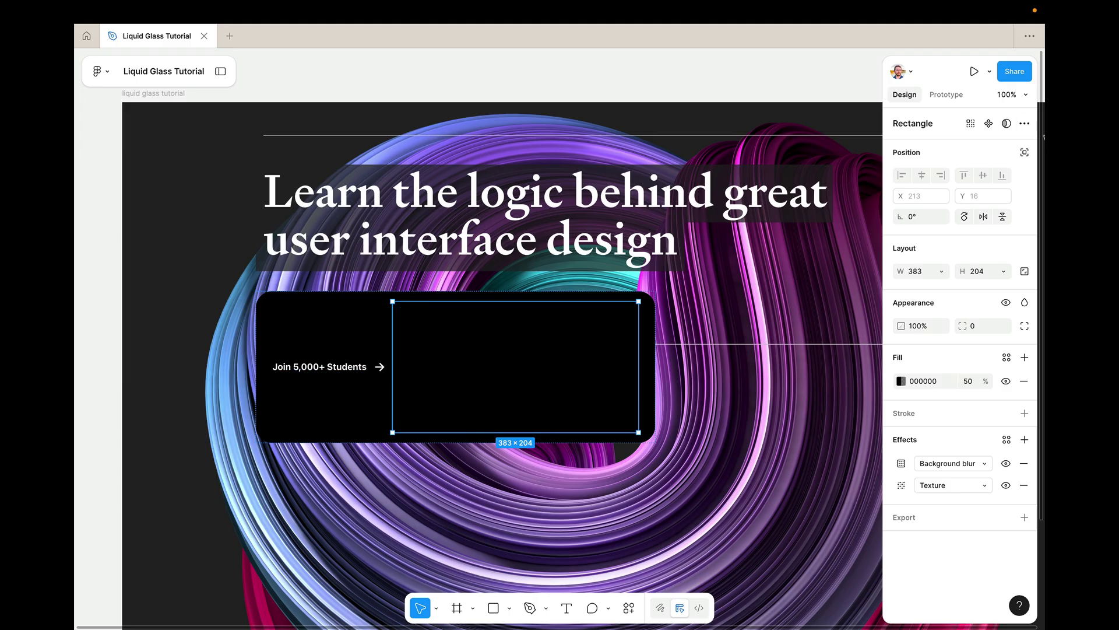
{"action": "left_click", "coordinate": [1025, 153]}
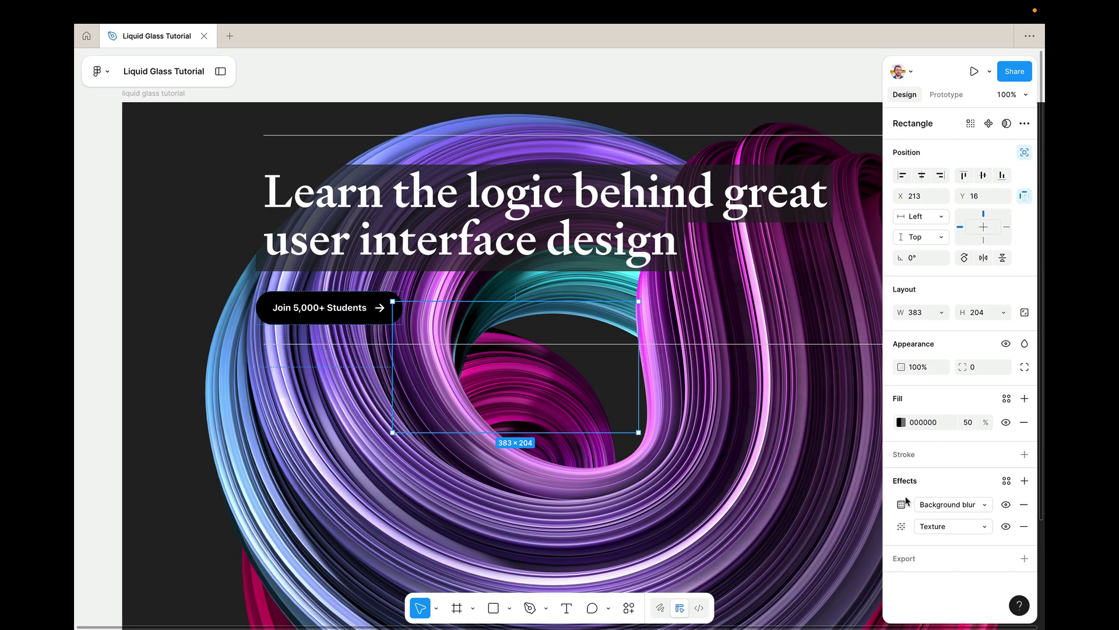
Position the rectangle at X -25, Y -25 over the button.
{"action": "left_click", "coordinate": [901, 526]}
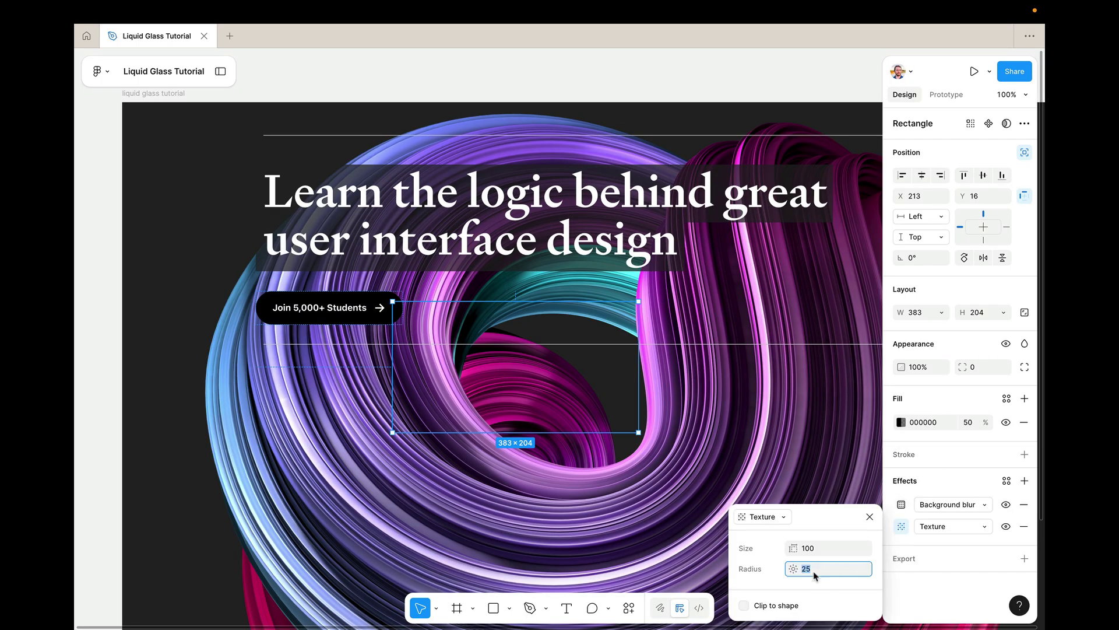
{"action": "left_click", "coordinate": [870, 517]}
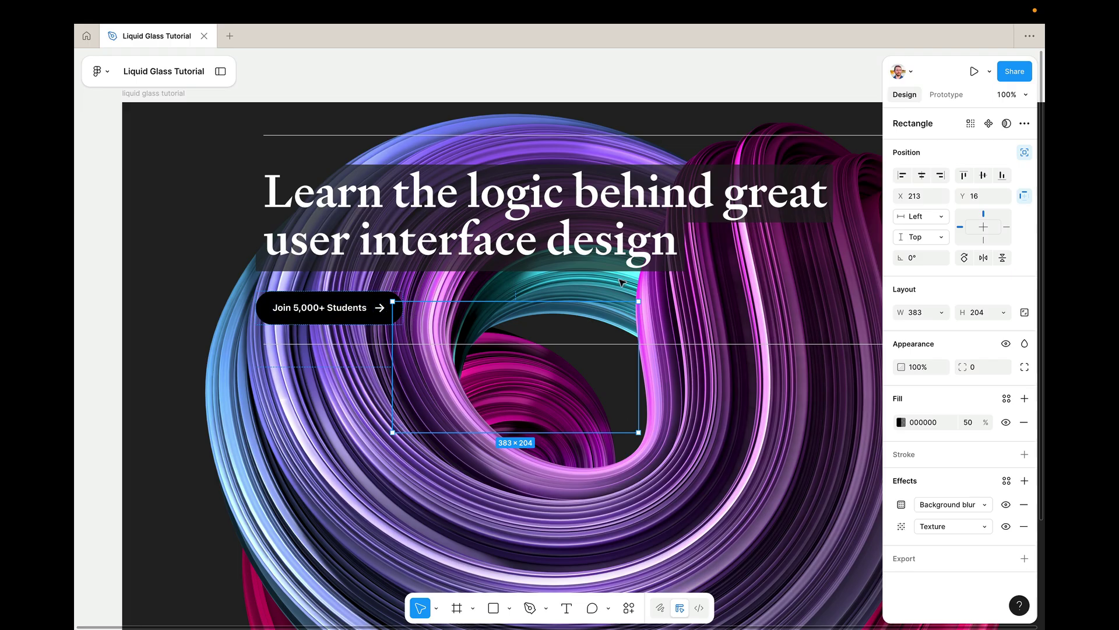
{"action": "left_click", "coordinate": [917, 199]}
{"action": "key", "text": "BackSpace"}
{"action": "type", "text": "-25"}
{"action": "key", "text": "Tab"}
{"action": "type", "text": "-25"}
{"action": "key", "text": "Return"}
Set the glass rectangle's fill opacity to 30%.
{"action": "scroll", "coordinate": [314, 322], "scroll_direction": "up", "scroll_amount": 5}
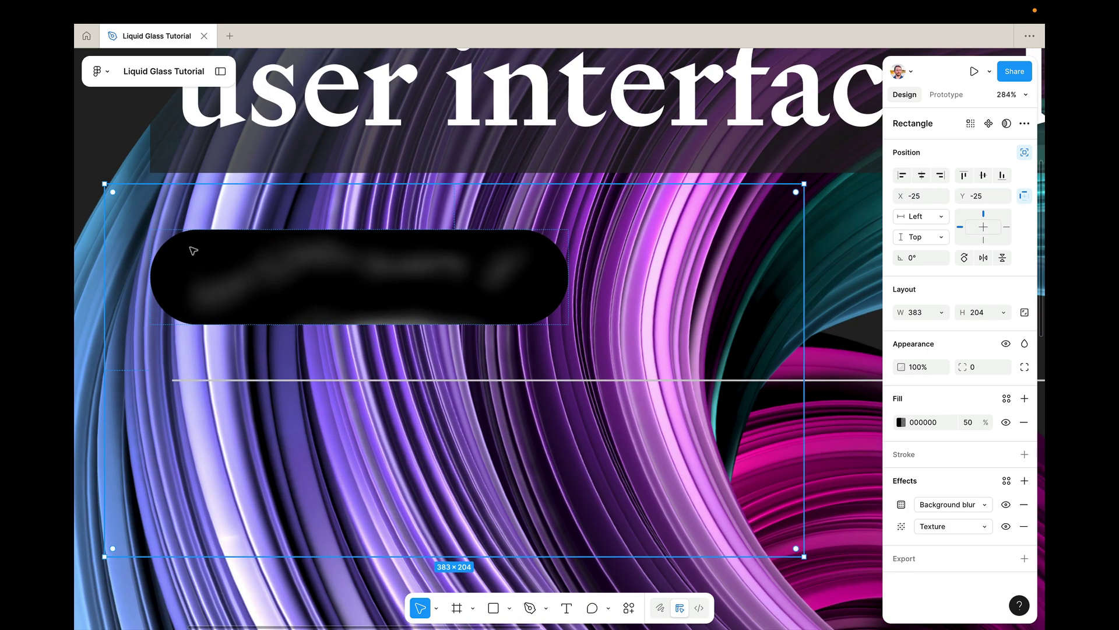
{"action": "scroll", "coordinate": [472, 283], "scroll_direction": "left", "scroll_amount": 3}
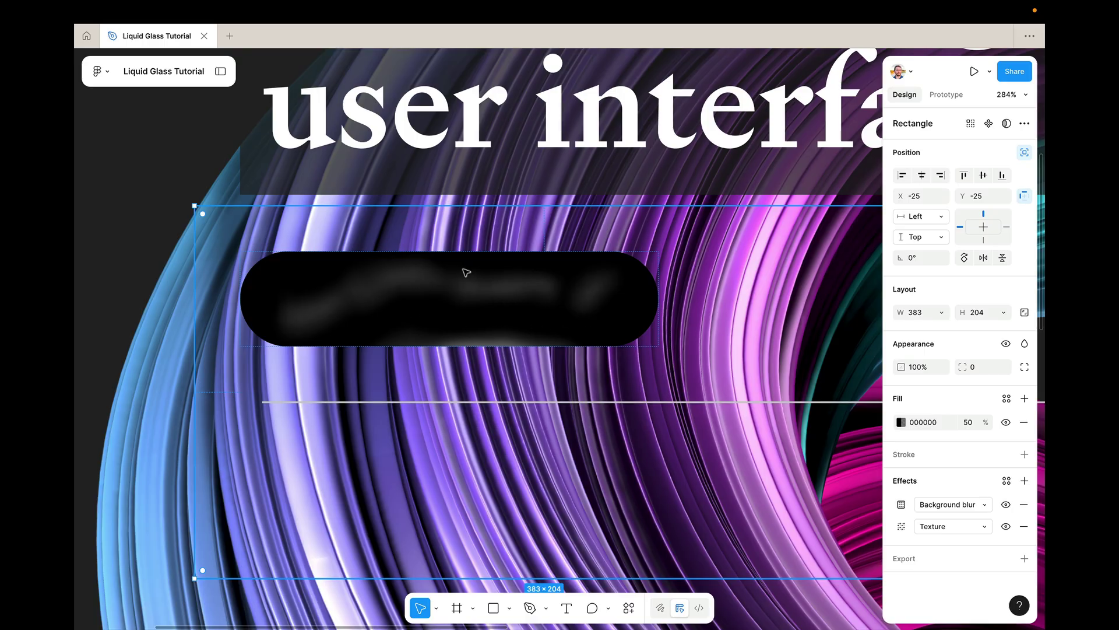
{"action": "left_click", "coordinate": [969, 422]}
{"action": "type", "text": "30"}
{"action": "key", "text": "Return"}
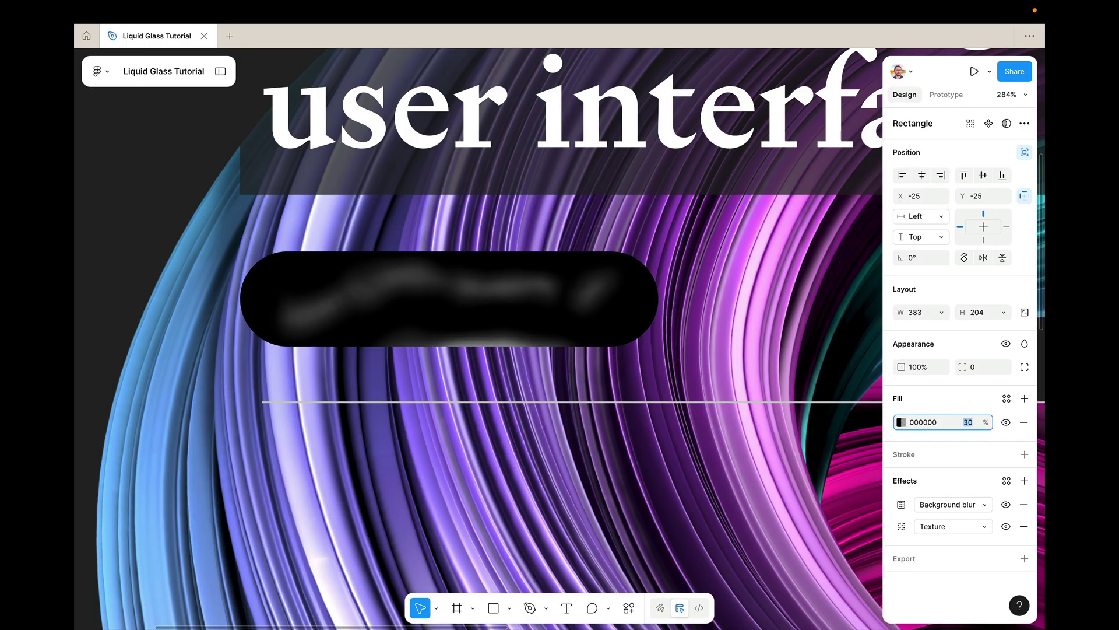
Move Rectangle 1 to the top of the button group and remove the button's black fill.
{"action": "key", "text": "shift+backslash"}
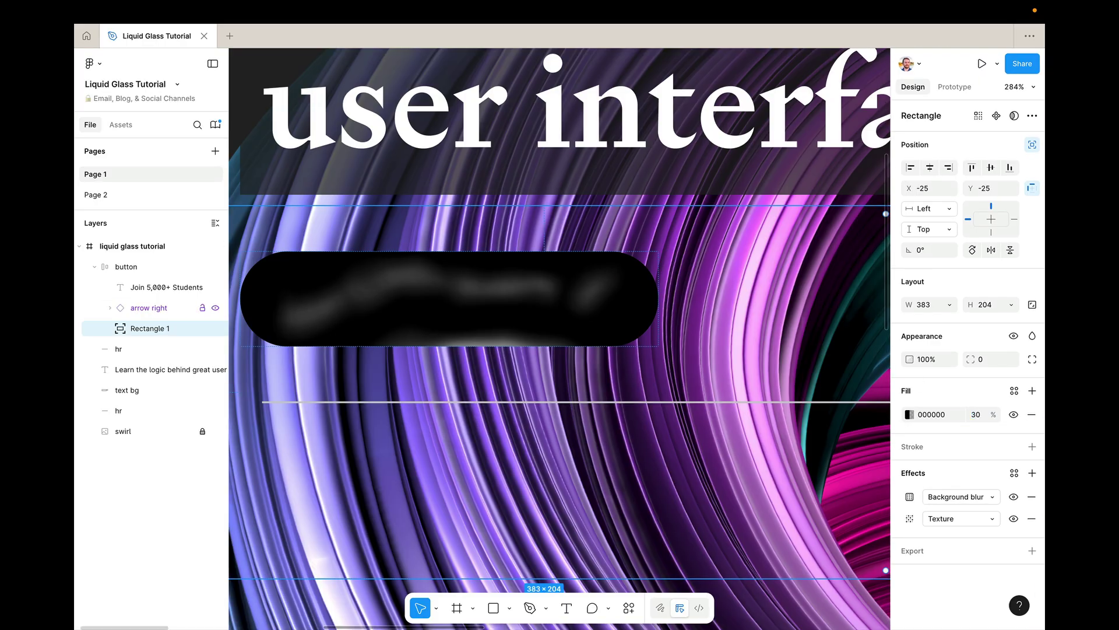
{"action": "left_click_drag", "start_coordinate": [146, 328], "coordinate": [141, 282]}
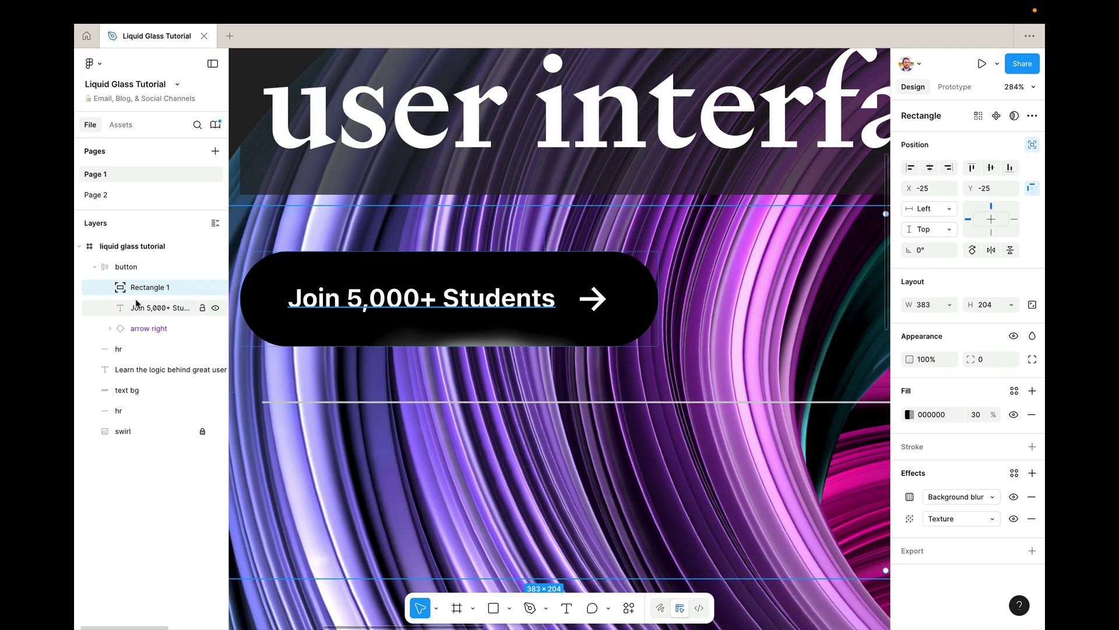
{"action": "scroll", "coordinate": [387, 276], "scroll_direction": "left", "scroll_amount": 4}
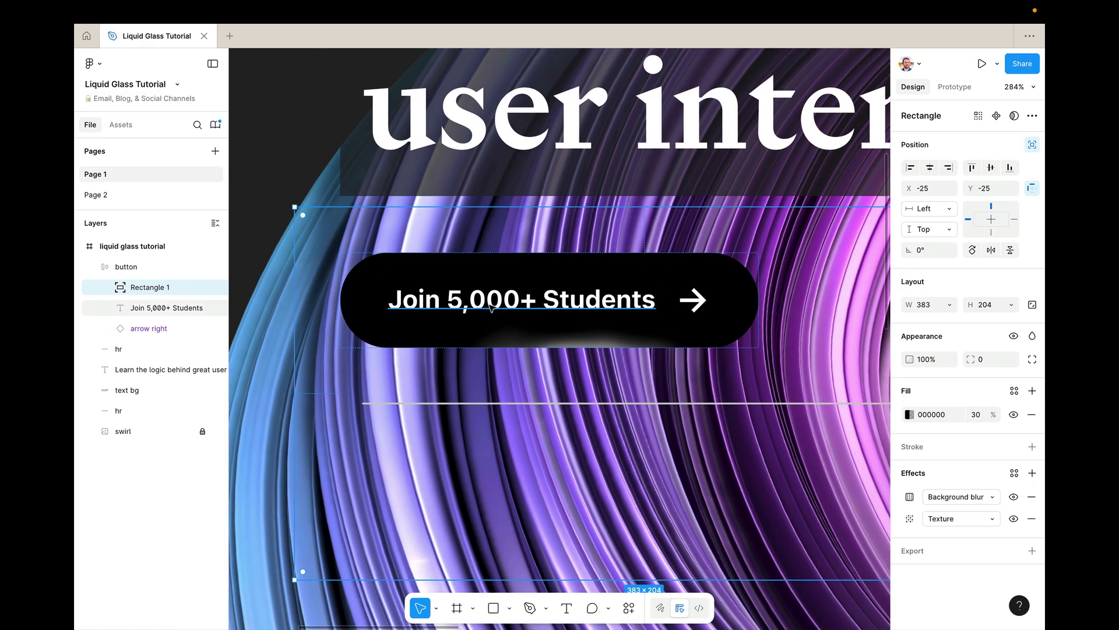
{"action": "left_click", "coordinate": [128, 267]}
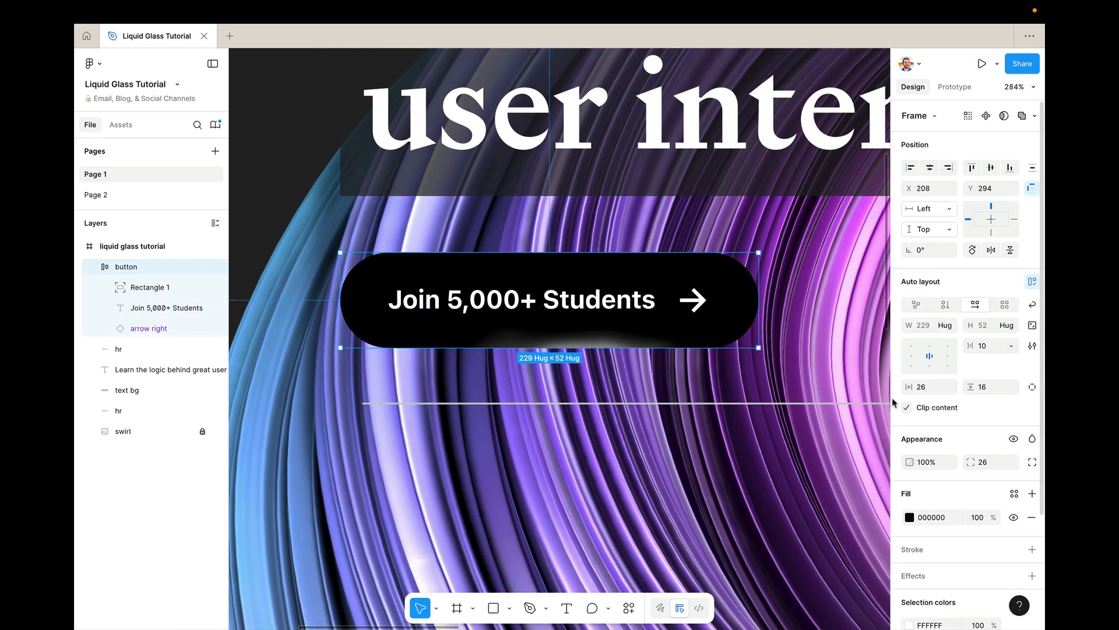
{"action": "left_click", "coordinate": [1031, 518]}
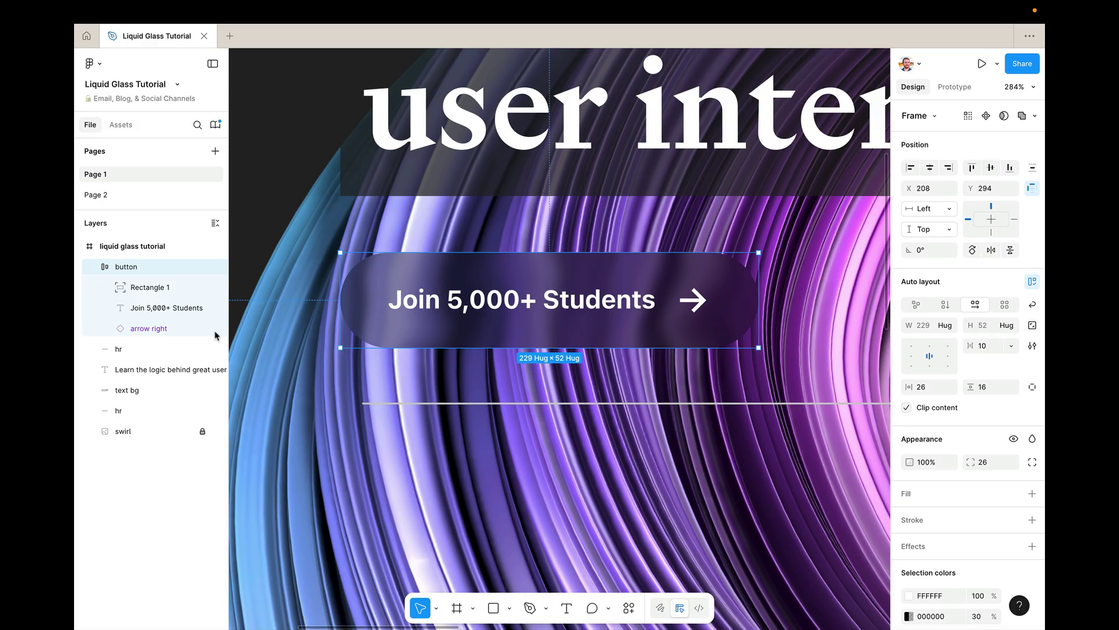
Rename the Rectangle 1 layer to 'blur'.
{"action": "double_click", "coordinate": [148, 287]}
{"action": "type", "text": "blur"}
{"action": "key", "text": "Return"}
Drag the blur rectangle's corner to shrink it to 254 × 77.
{"action": "scroll", "coordinate": [539, 219], "scroll_direction": "down", "scroll_amount": 3}
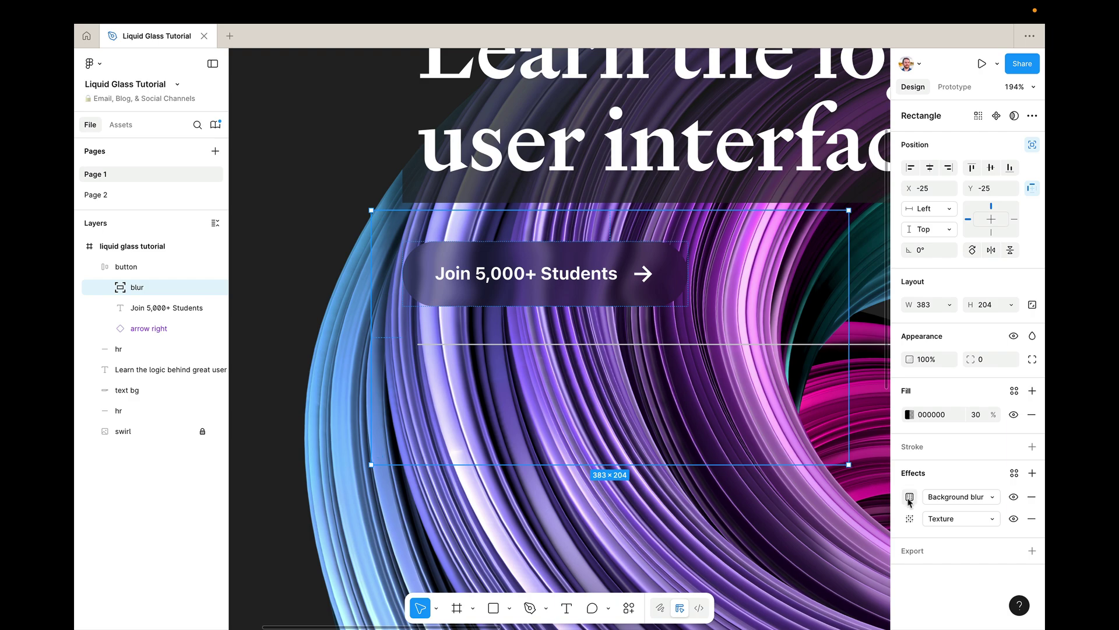
{"action": "left_click", "coordinate": [910, 518]}
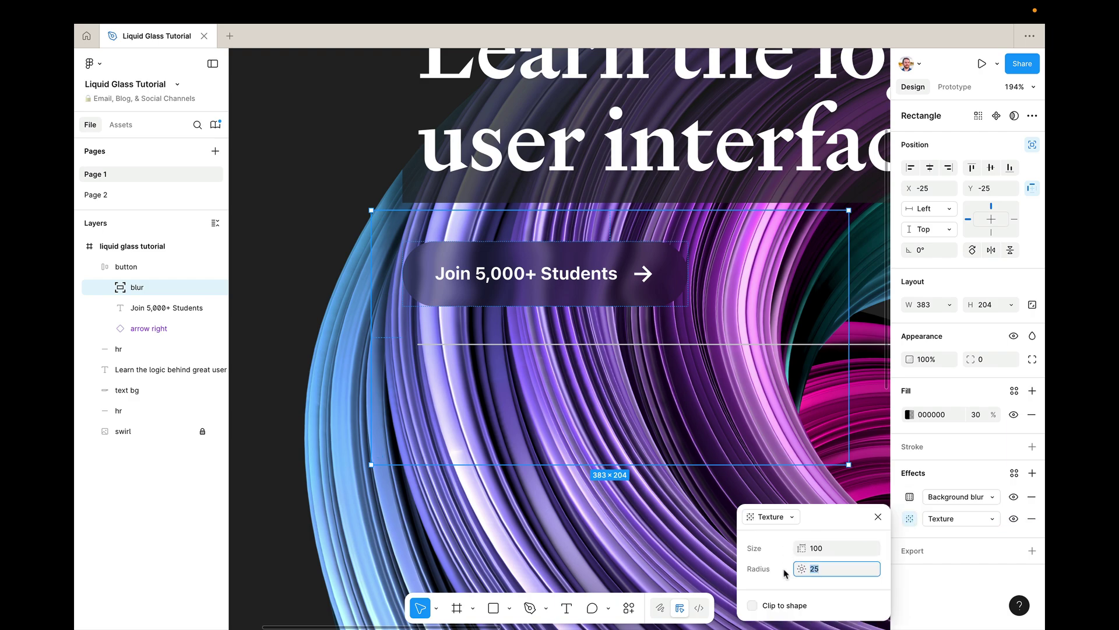
{"action": "left_click", "coordinate": [908, 519]}
{"action": "left_click", "coordinate": [907, 518]}
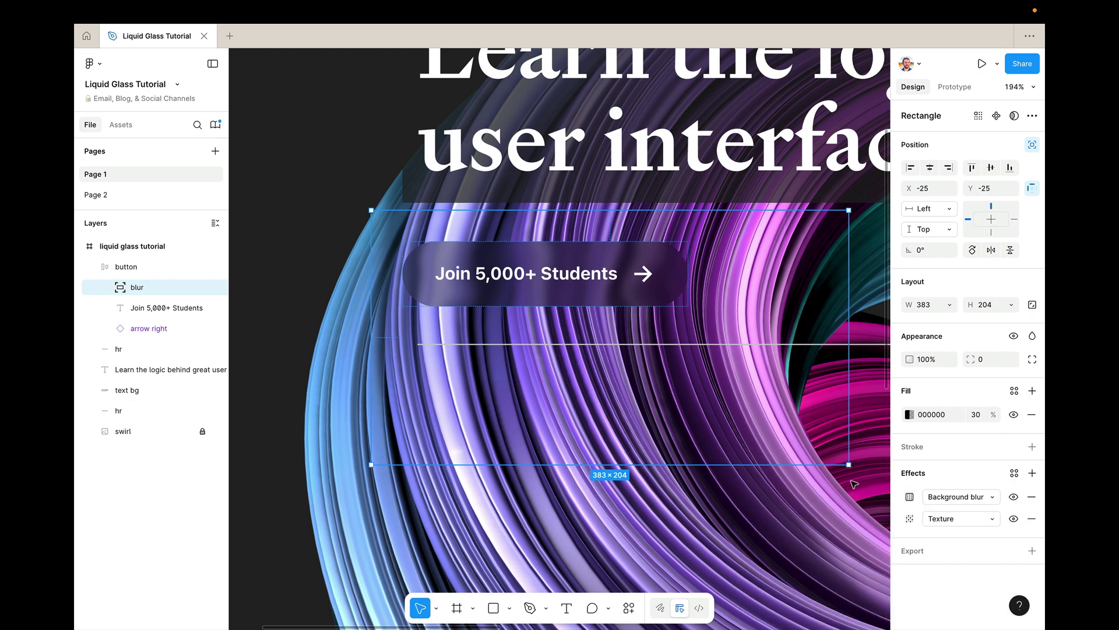
{"action": "left_click_drag", "start_coordinate": [850, 467], "coordinate": [714, 332]}
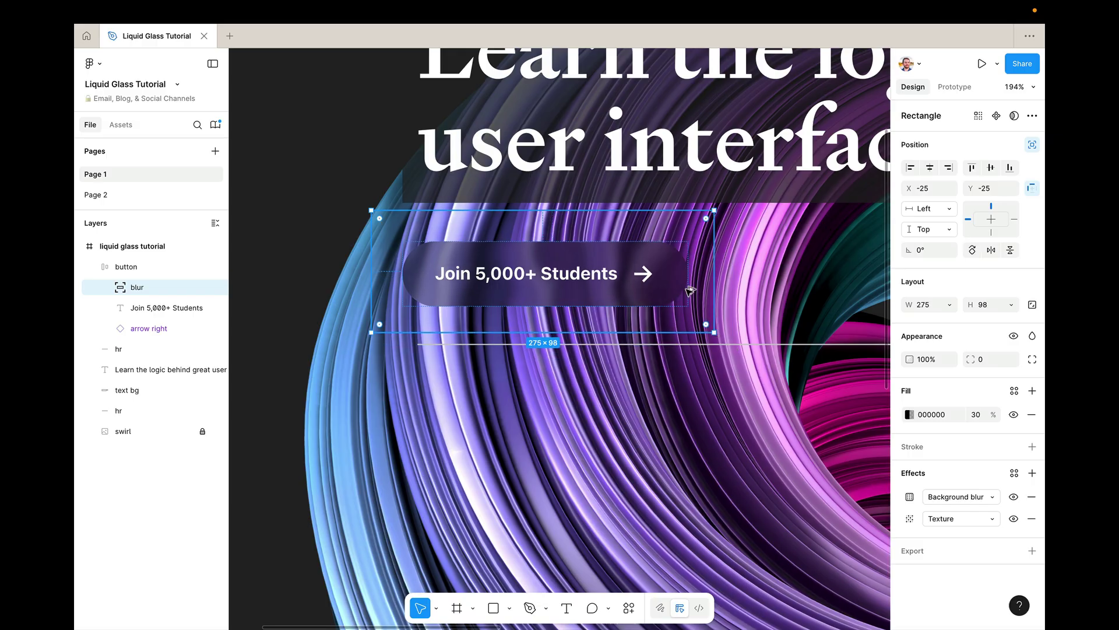
{"action": "left_click_drag", "start_coordinate": [715, 332], "coordinate": [690, 308]}
{"action": "scroll", "coordinate": [689, 308], "scroll_direction": "up", "scroll_amount": 5}
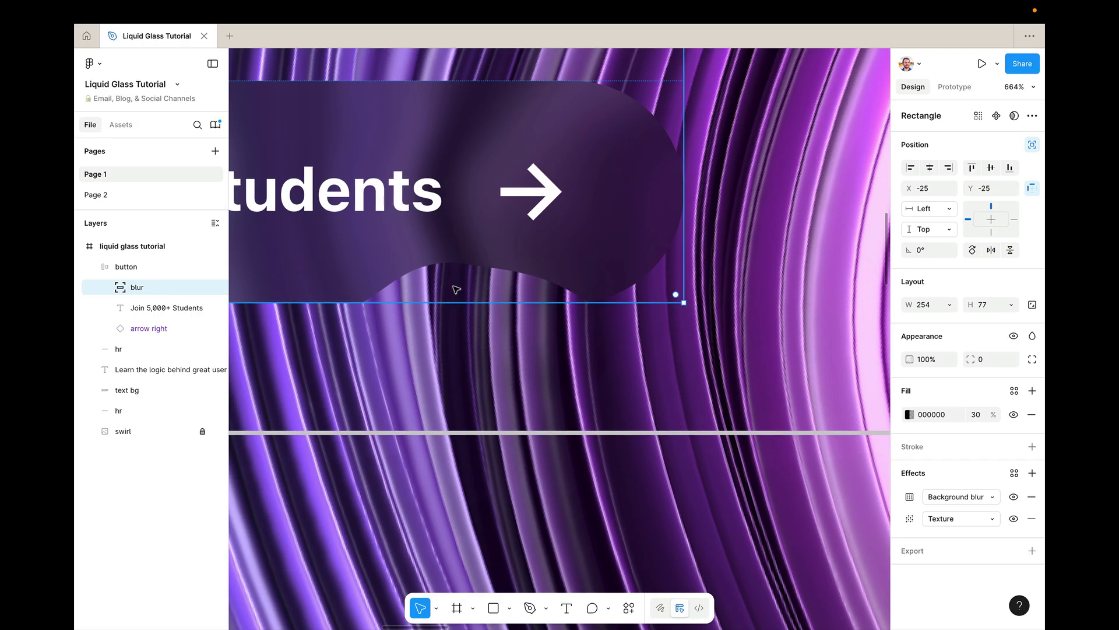
{"action": "scroll", "coordinate": [495, 291], "scroll_direction": "down", "scroll_amount": 5}
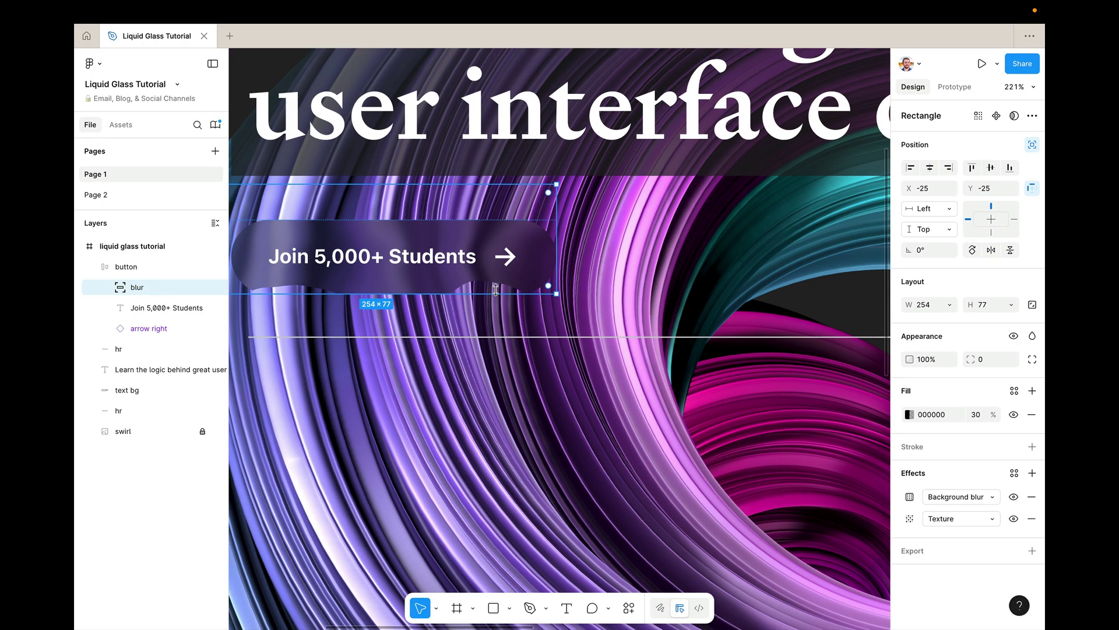
Add 25 to width and height, making the blur rectangle 279 × 102.
{"action": "left_click", "coordinate": [933, 300]}
{"action": "key", "text": "Right"}
{"action": "type", "text": "+25"}
{"action": "key", "text": "Tab"}
{"action": "type", "text": "+25"}
{"action": "key", "text": "Return"}
{"action": "scroll", "coordinate": [574, 424], "scroll_direction": "left", "scroll_amount": 5}
{"action": "scroll", "coordinate": [574, 424], "scroll_direction": "up", "scroll_amount": 2}
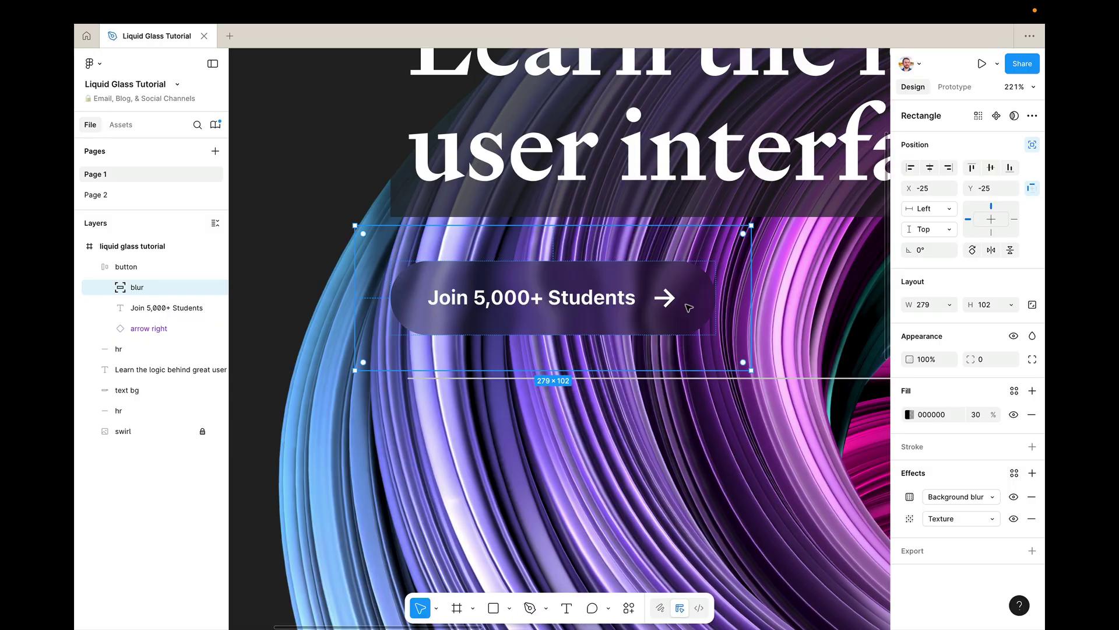
Test the button's resizing by typing temporary text into the label, then undo it.
{"action": "left_click", "coordinate": [767, 285]}
{"action": "double_click", "coordinate": [596, 301]}
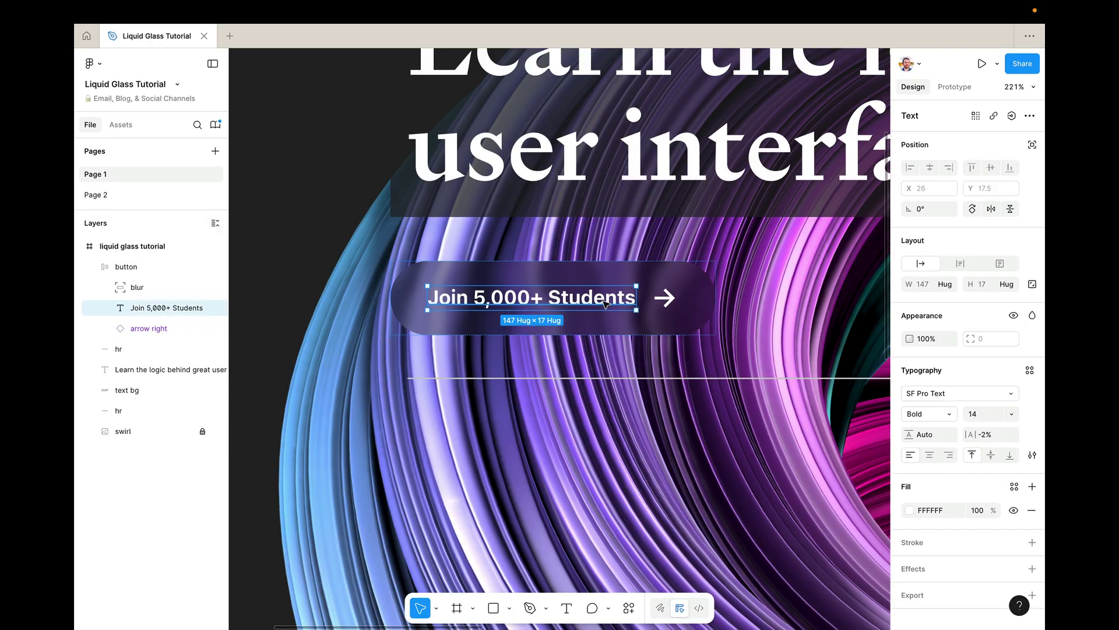
{"action": "key", "text": "Return"}
{"action": "key", "text": "Right"}
{"action": "type", "text": "asdjfkdjaskfjdlsaifldsa"}
{"action": "key", "text": "Escape"}
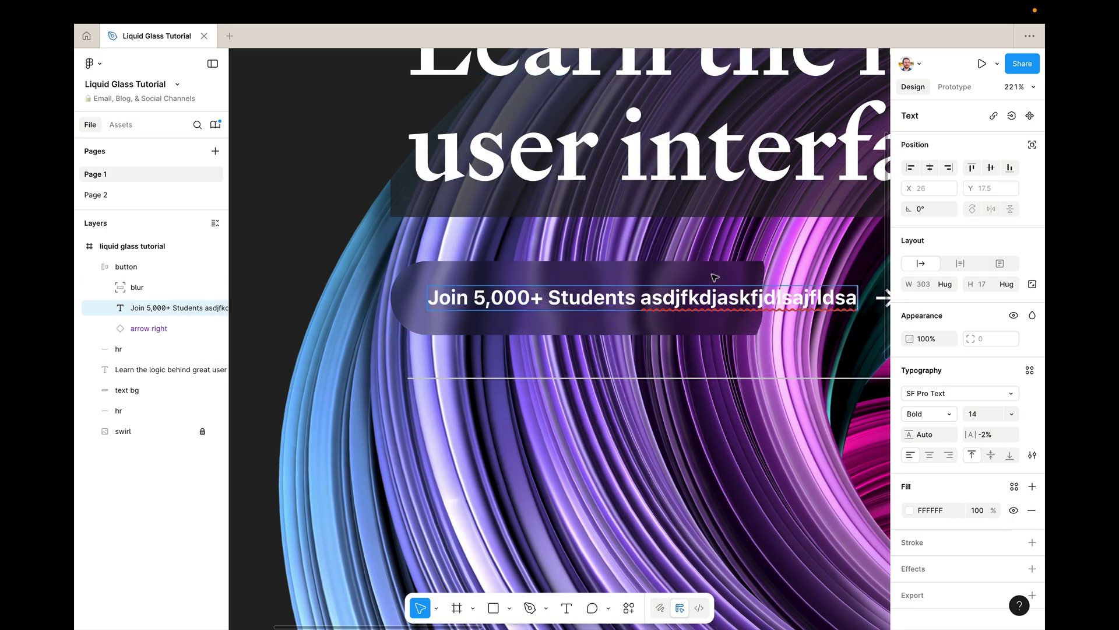
{"action": "key", "text": "ctrl+z"}
{"action": "key", "text": "Escape"}
{"action": "scroll", "coordinate": [690, 414], "scroll_direction": "right", "scroll_amount": 2}
{"action": "scroll", "coordinate": [689, 414], "scroll_direction": "up", "scroll_amount": 1}
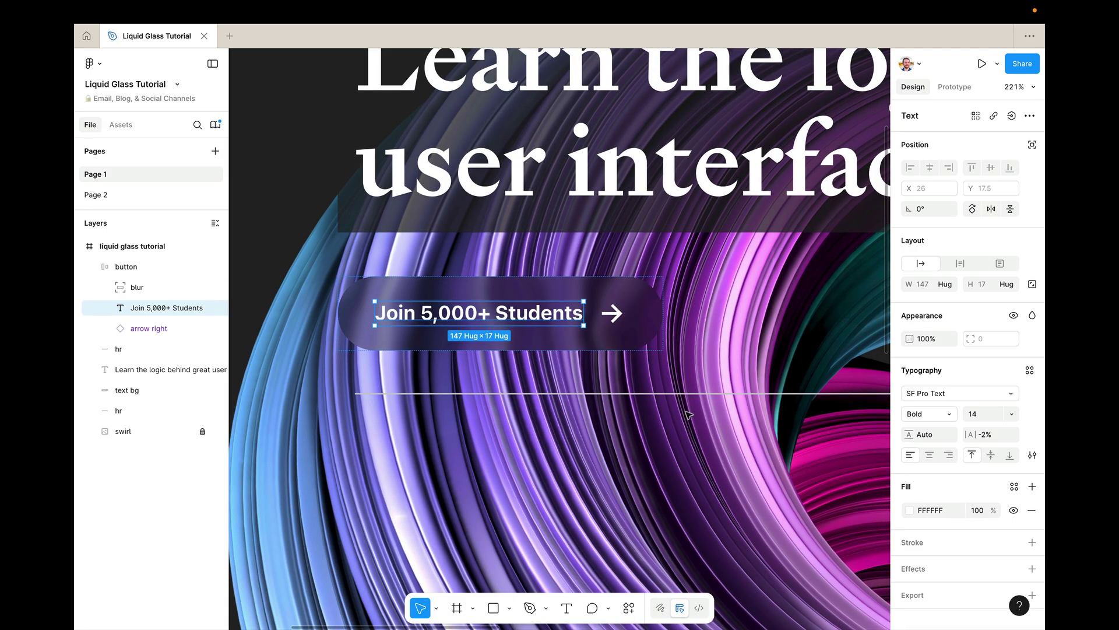
Set the blur rectangle's constraints to Left & Right and Top & Bottom.
{"action": "left_click", "coordinate": [169, 287], "text": "shift"}
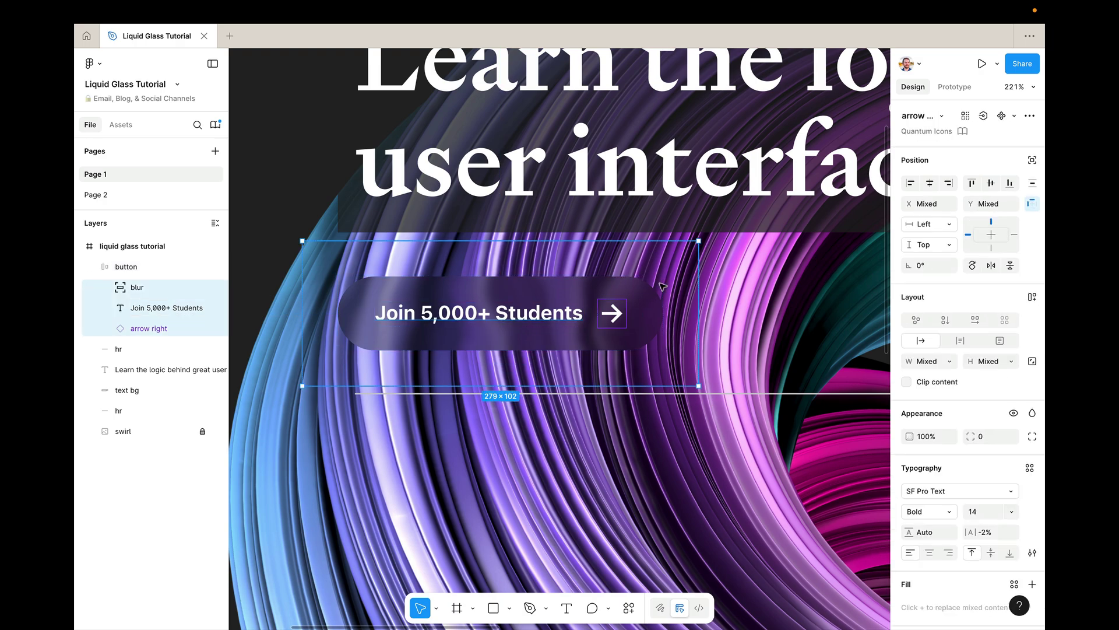
{"action": "left_click", "coordinate": [169, 294]}
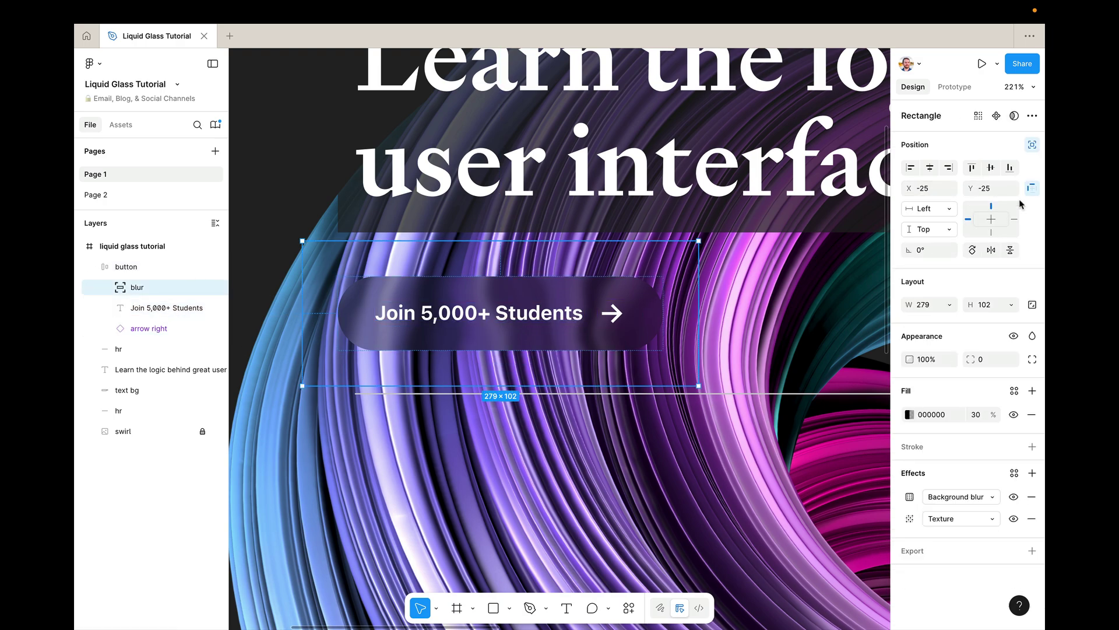
{"action": "left_click", "coordinate": [1014, 221], "text": "shift"}
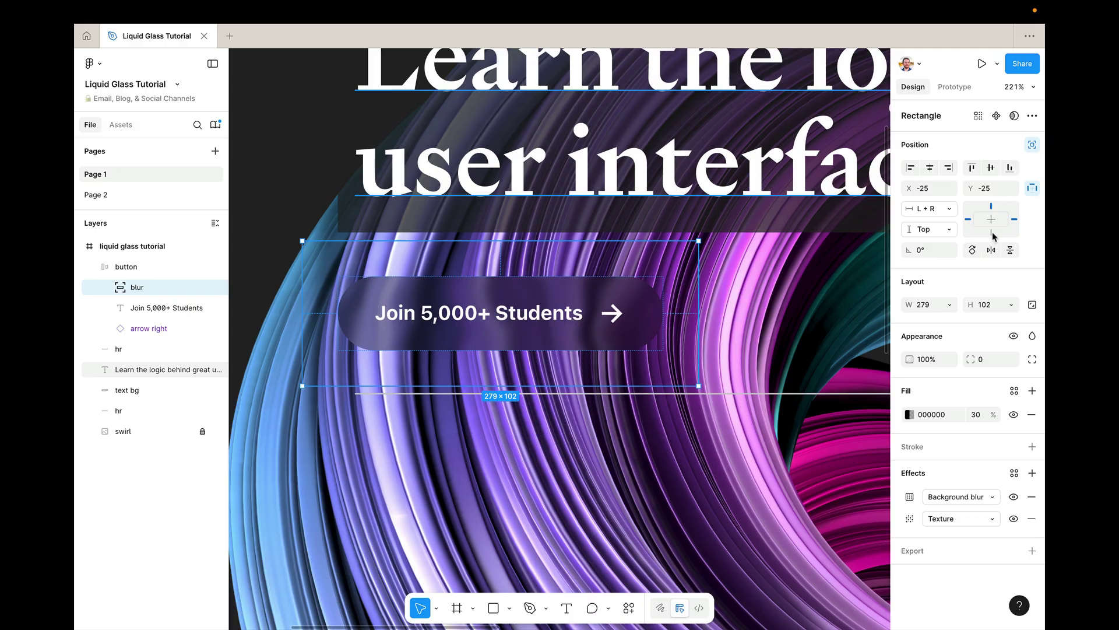
{"action": "left_click", "coordinate": [991, 232], "text": "shift"}
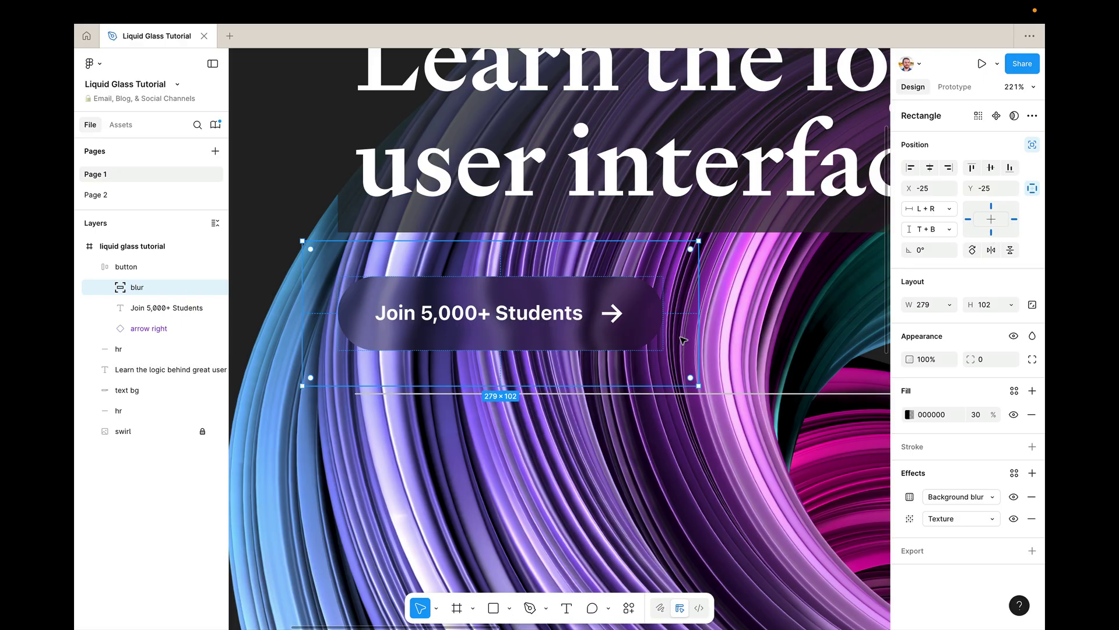
Retest by typing into the Join 5,000+ Students label, then restore its original text.
{"action": "left_click", "coordinate": [167, 307]}
{"action": "type", "text": "ajsdkfjldsa"}
{"action": "key", "text": "alt+BackSpace"}
{"action": "key", "text": "BackSpace"}
{"action": "key", "text": "BackSpace"}
{"action": "key", "text": "BackSpace"}
{"action": "type", "text": "nts"}
{"action": "key", "text": "Escape"}
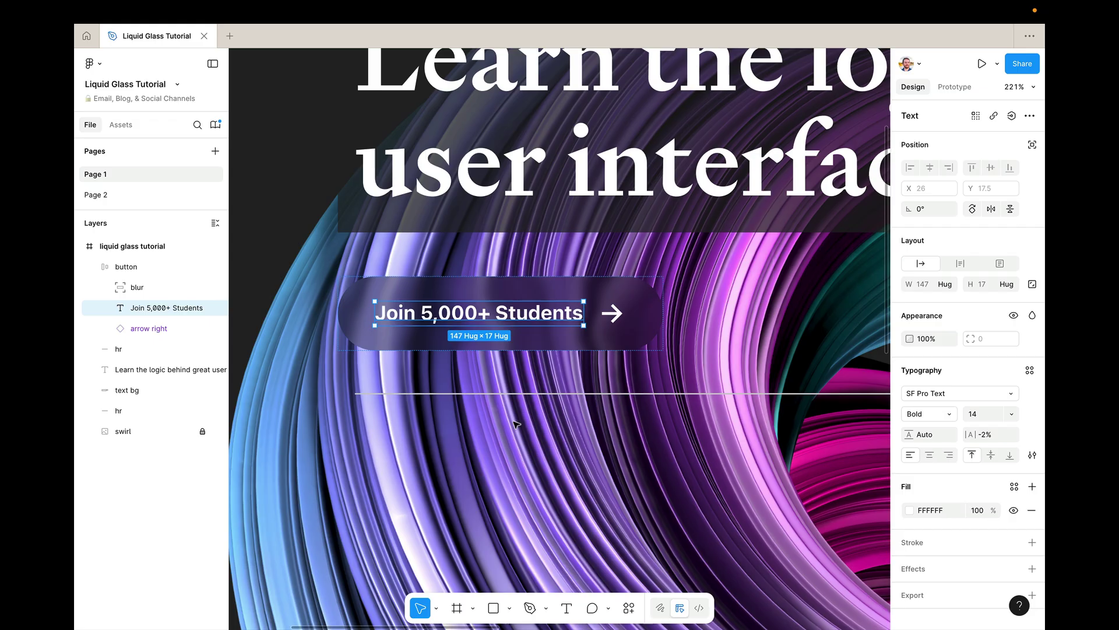
{"action": "left_click", "coordinate": [528, 475]}
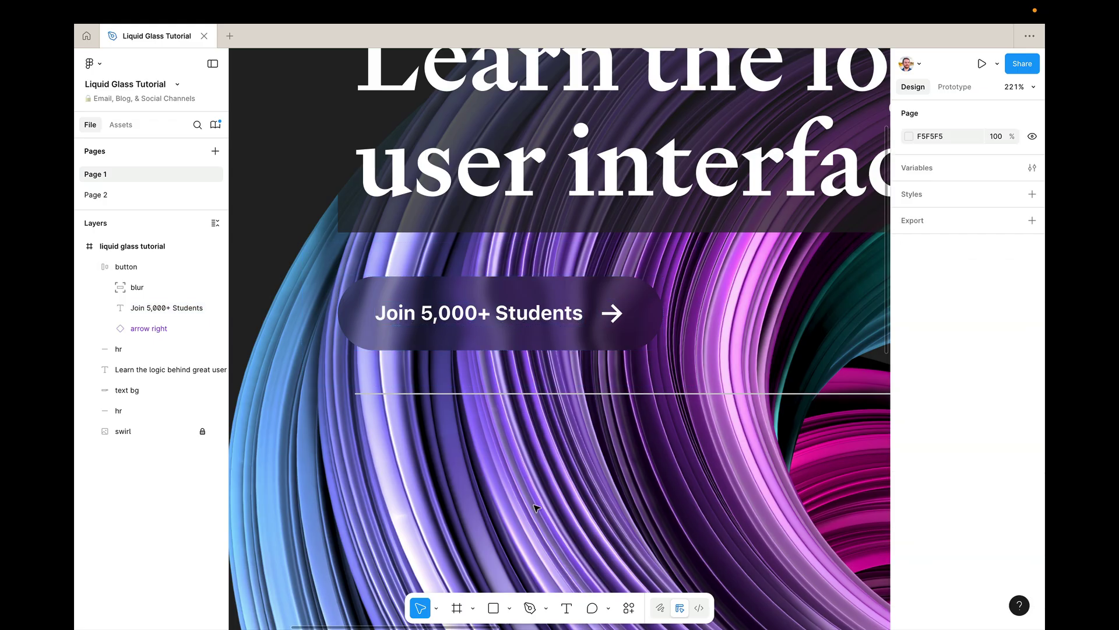
{"action": "key", "text": "shift+0"}
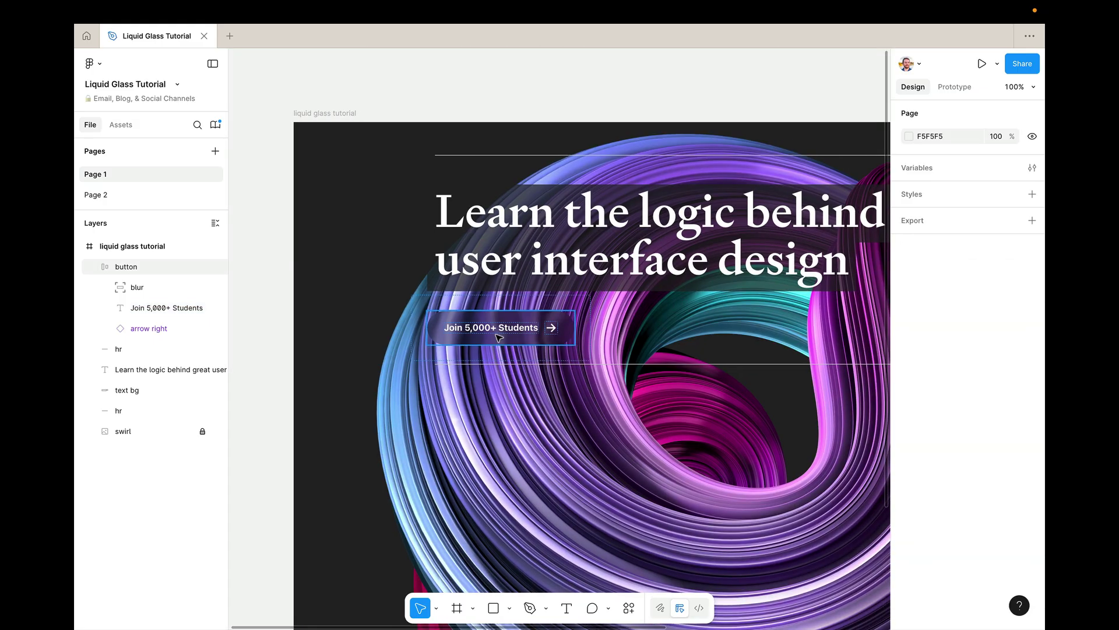
{"action": "left_click_drag", "start_coordinate": [498, 337], "coordinate": [551, 338]}
{"action": "key", "text": "Escape"}
{"action": "scroll", "coordinate": [443, 315], "scroll_direction": "up", "scroll_amount": 5}
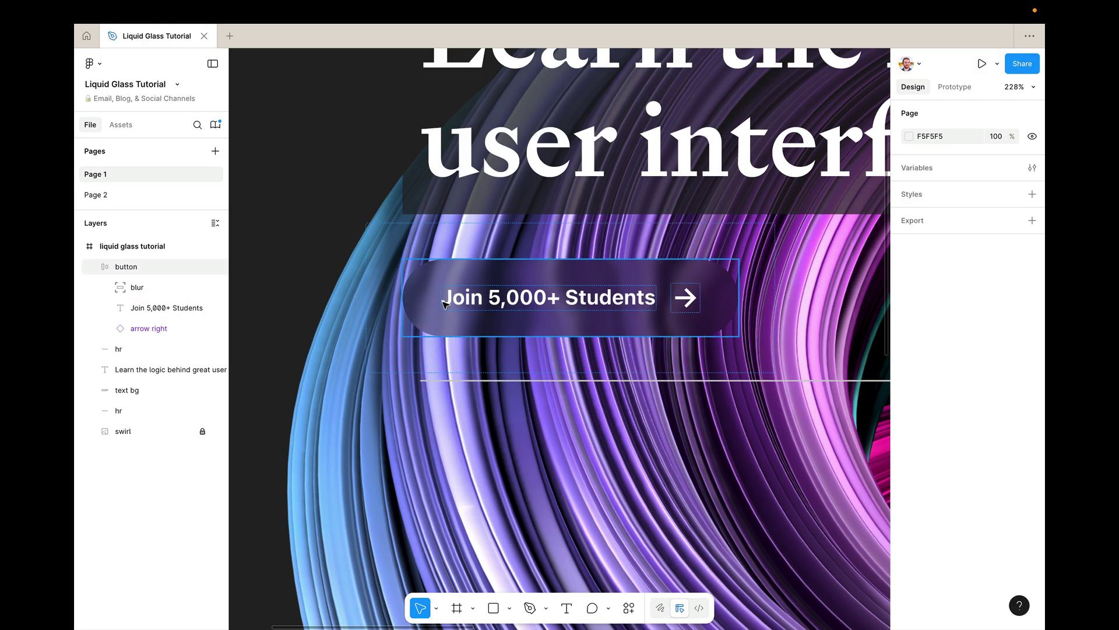
{"action": "mouse_move", "coordinate": [444, 304]}
{"action": "left_mouse_down"}
{"action": "mouse_move", "coordinate": [519, 304]}
{"action": "mouse_move", "coordinate": [460, 318]}
{"action": "left_mouse_up"}
{"action": "key", "text": "Escape"}
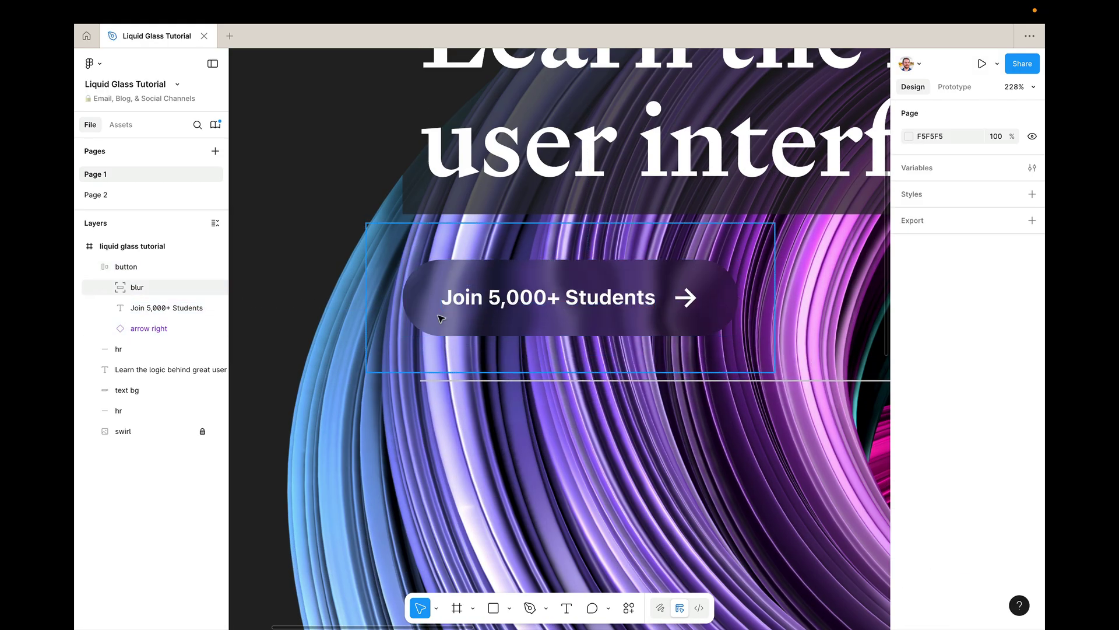
{"action": "key", "text": "shift+0"}
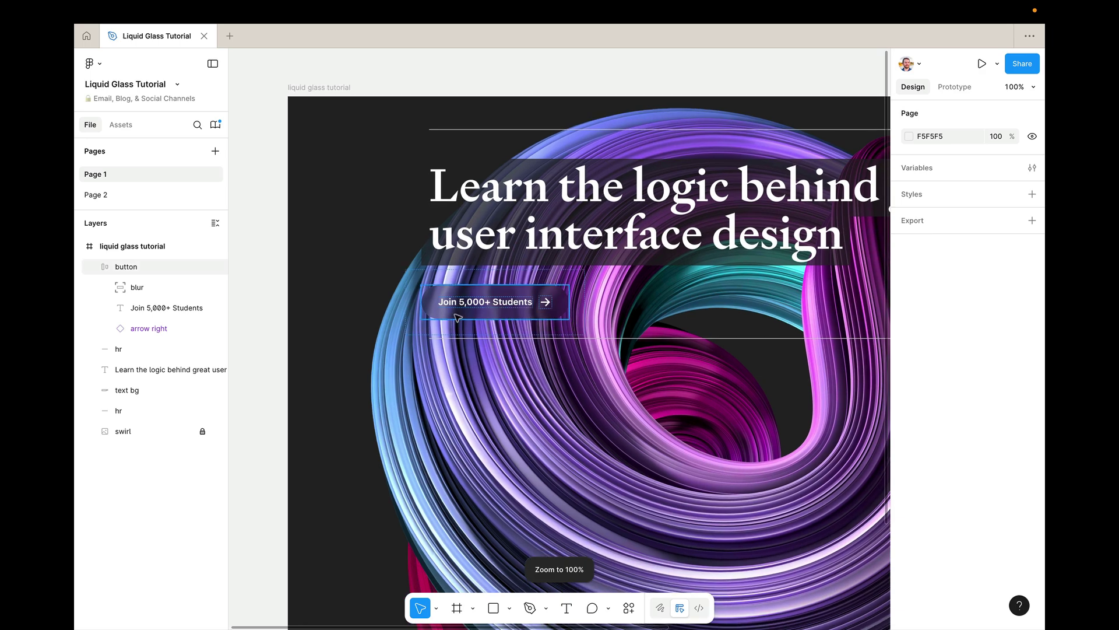
{"action": "left_click", "coordinate": [459, 299]}
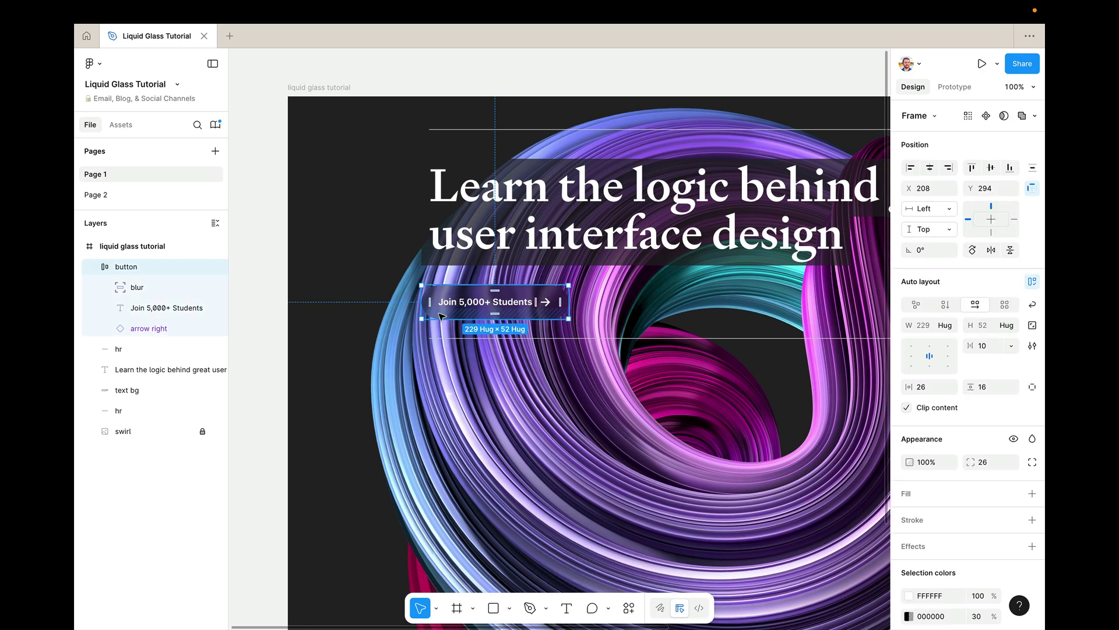
Add a drop shadow to the button with Y offset 2 and blur 8, and adjust its opacity.
{"action": "scroll", "coordinate": [442, 313], "scroll_direction": "up", "scroll_amount": 5}
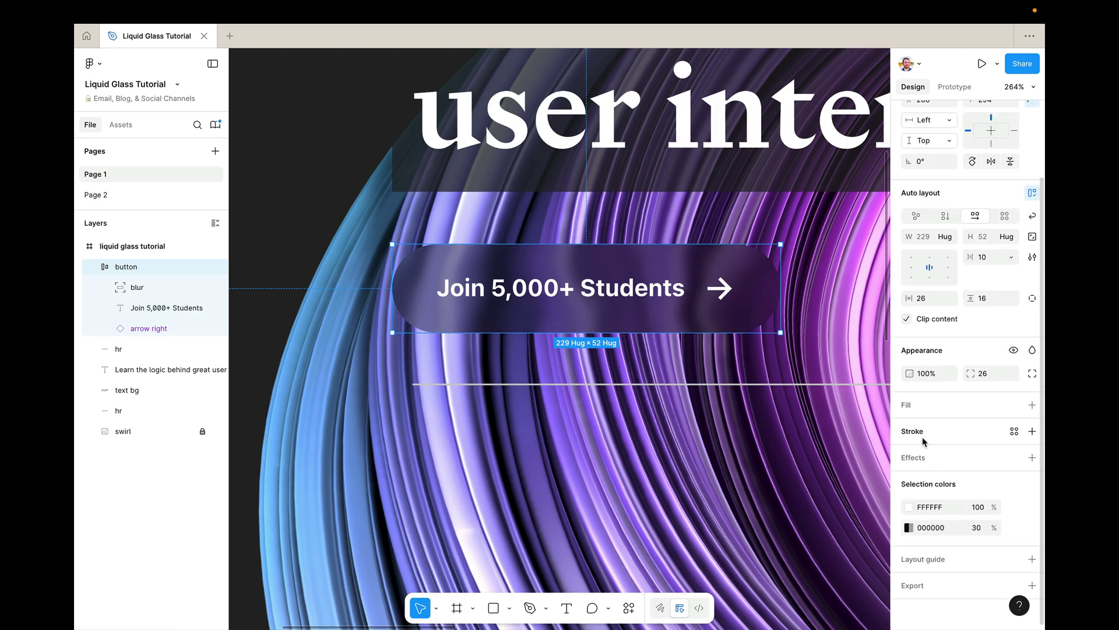
{"action": "left_click", "coordinate": [922, 459]}
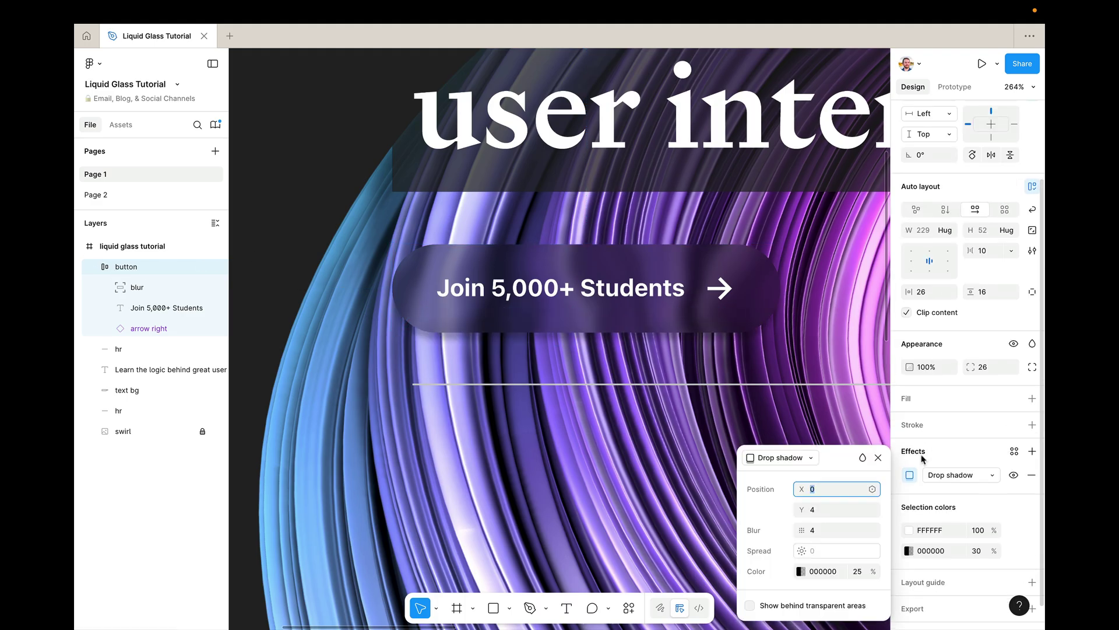
{"action": "left_click", "coordinate": [826, 510]}
{"action": "type", "text": "2"}
{"action": "key", "text": "Return"}
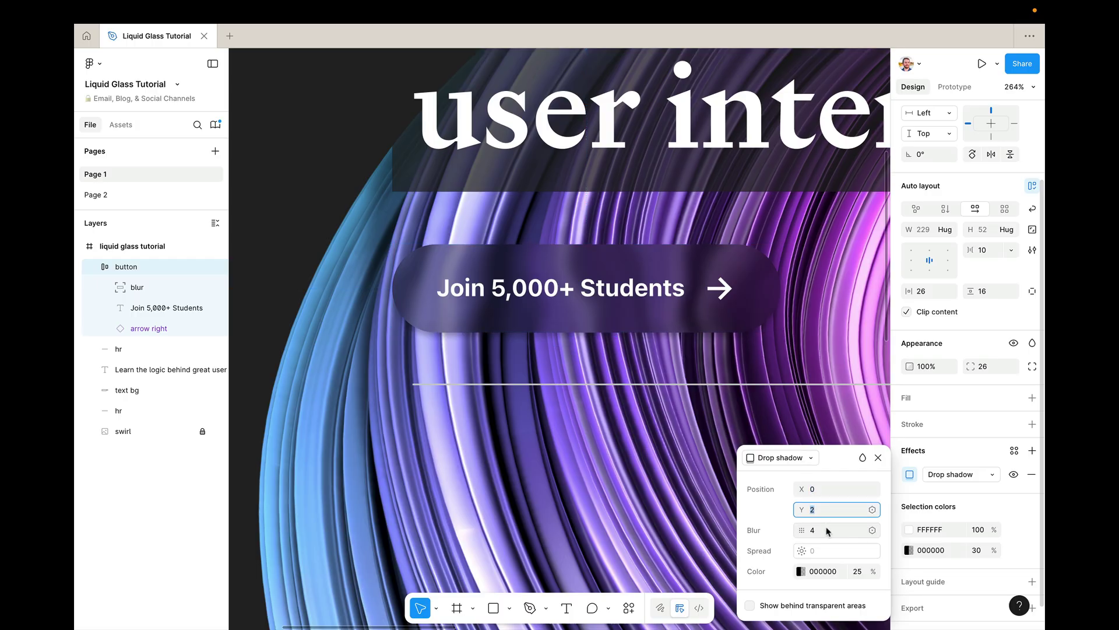
{"action": "left_click", "coordinate": [828, 531]}
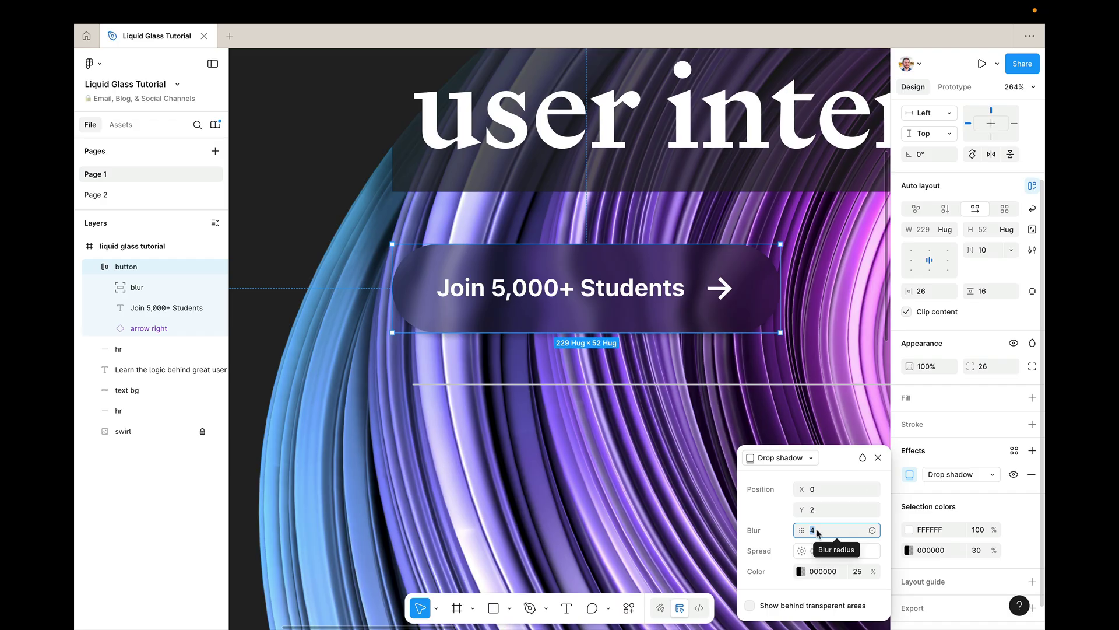
{"action": "type", "text": "8"}
{"action": "key", "text": "Return"}
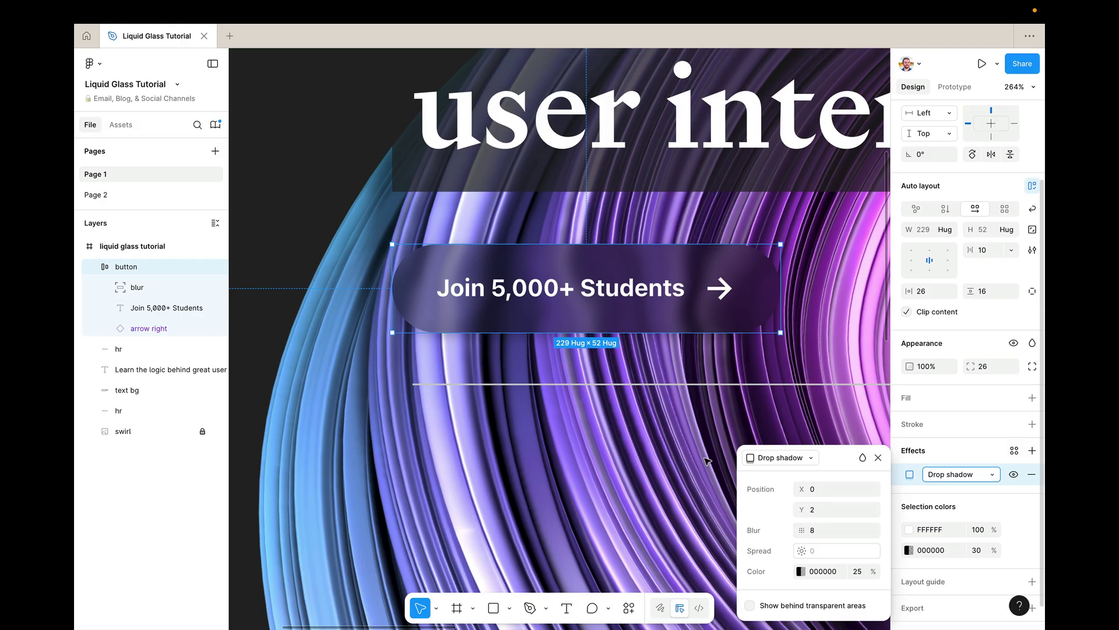
{"action": "left_click", "coordinate": [861, 575]}
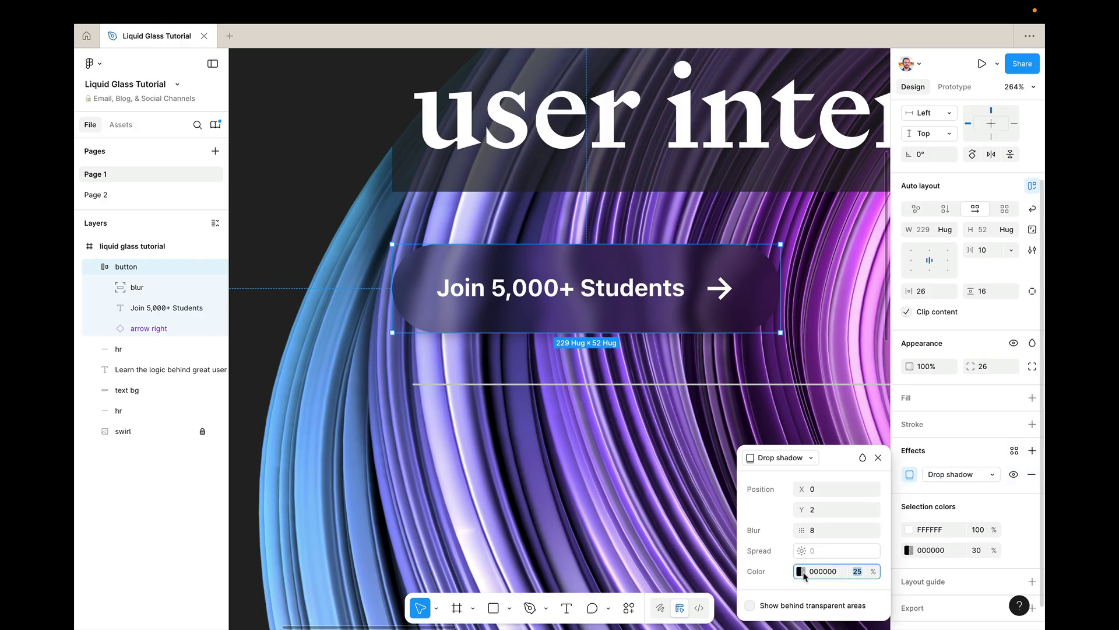
{"action": "key", "text": "shift+Up"}
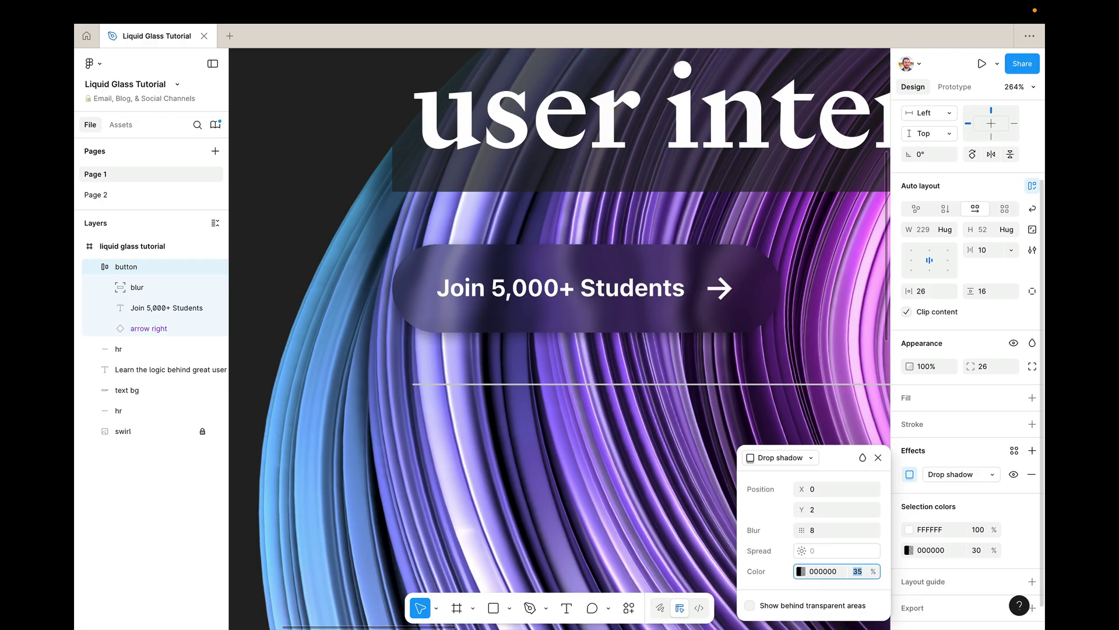
Review the shadow at 100% zoom, close the drop shadow settings and reselect the button frame.
{"action": "key", "text": "shift+0"}
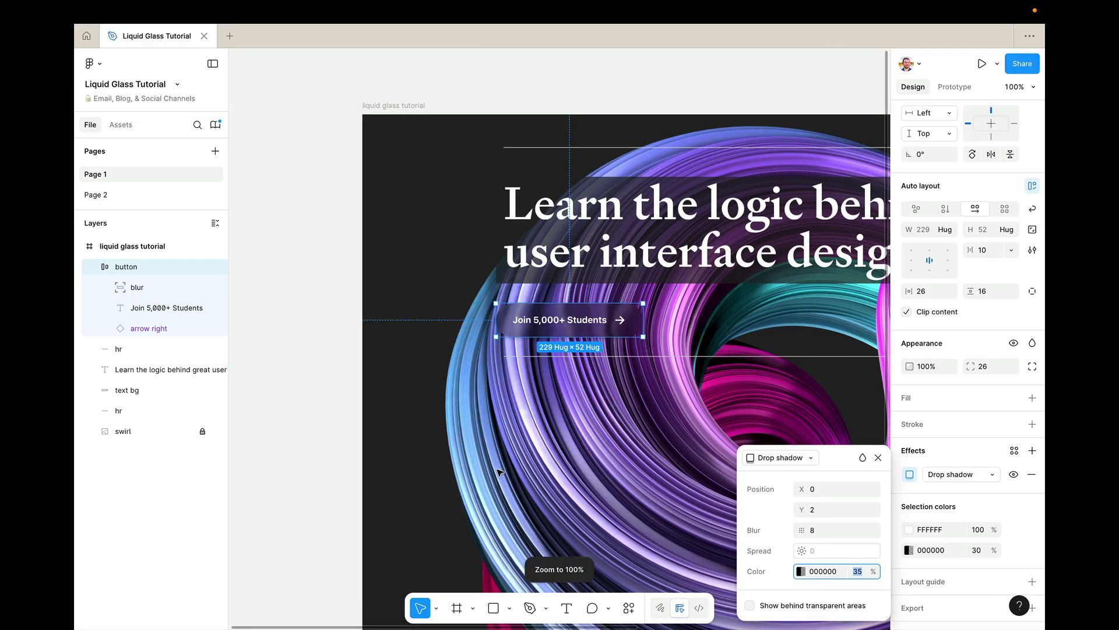
{"action": "left_click", "coordinate": [510, 432]}
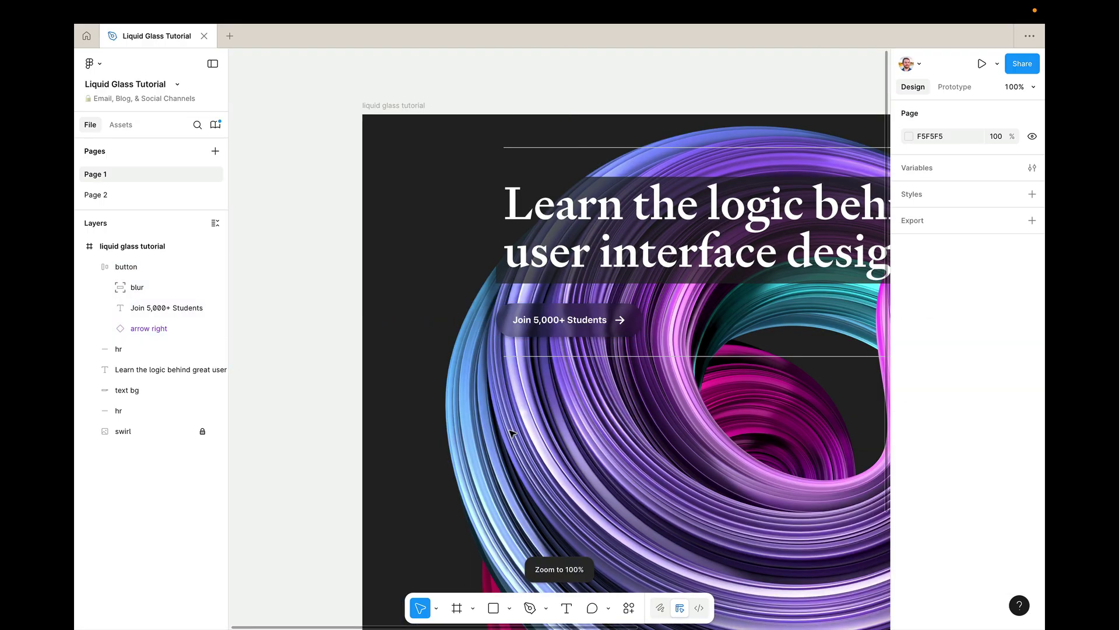
{"action": "left_click", "coordinate": [506, 330]}
{"action": "scroll", "coordinate": [921, 513], "scroll_direction": "down", "scroll_amount": 3}
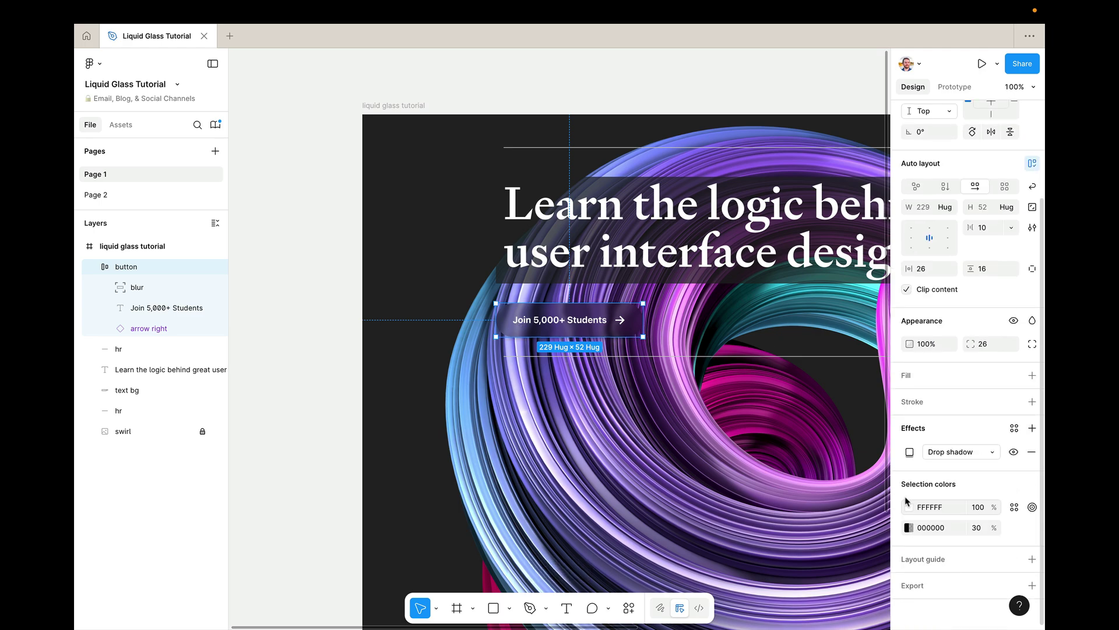
{"action": "left_click", "coordinate": [909, 452]}
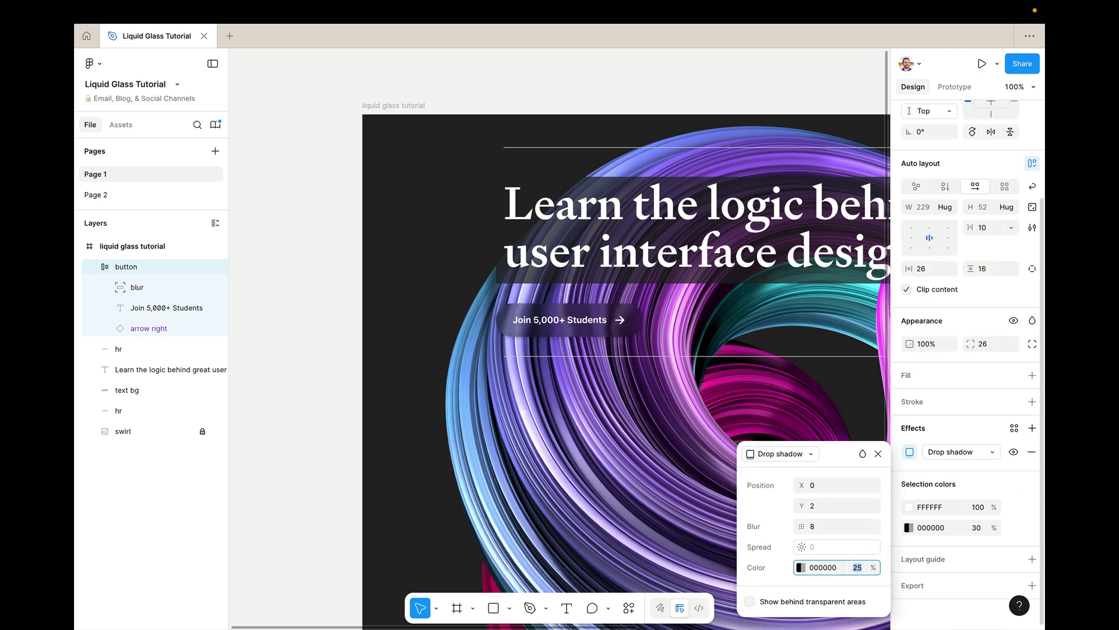
{"action": "left_click", "coordinate": [668, 547]}
{"action": "scroll", "coordinate": [601, 391], "scroll_direction": "up", "scroll_amount": 5}
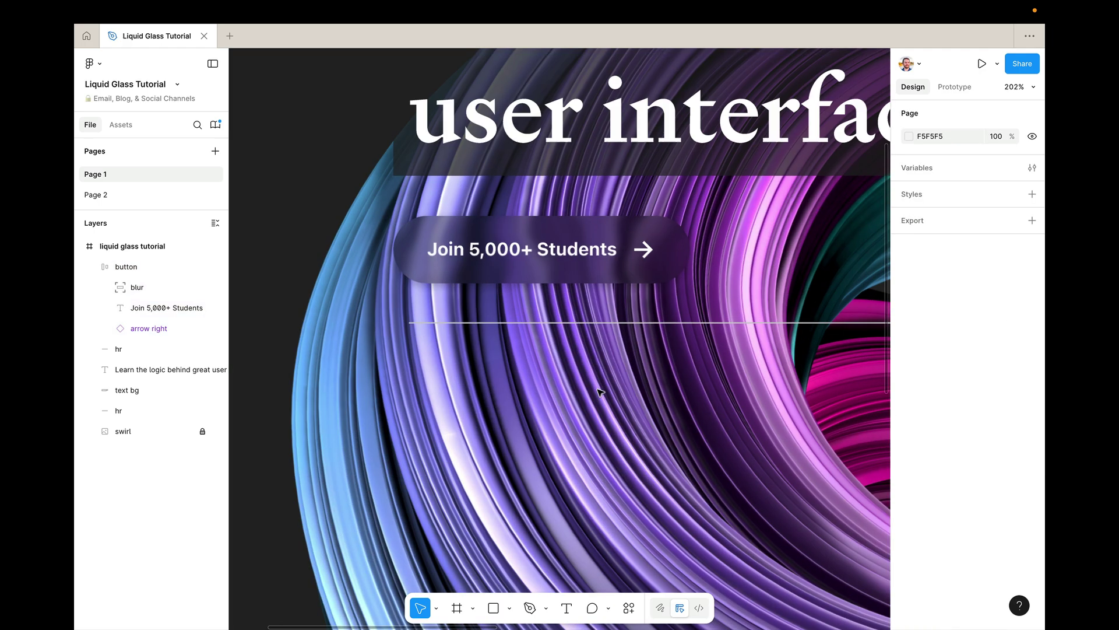
{"action": "scroll", "coordinate": [488, 306], "scroll_direction": "up", "scroll_amount": 2}
{"action": "left_click", "coordinate": [488, 307]}
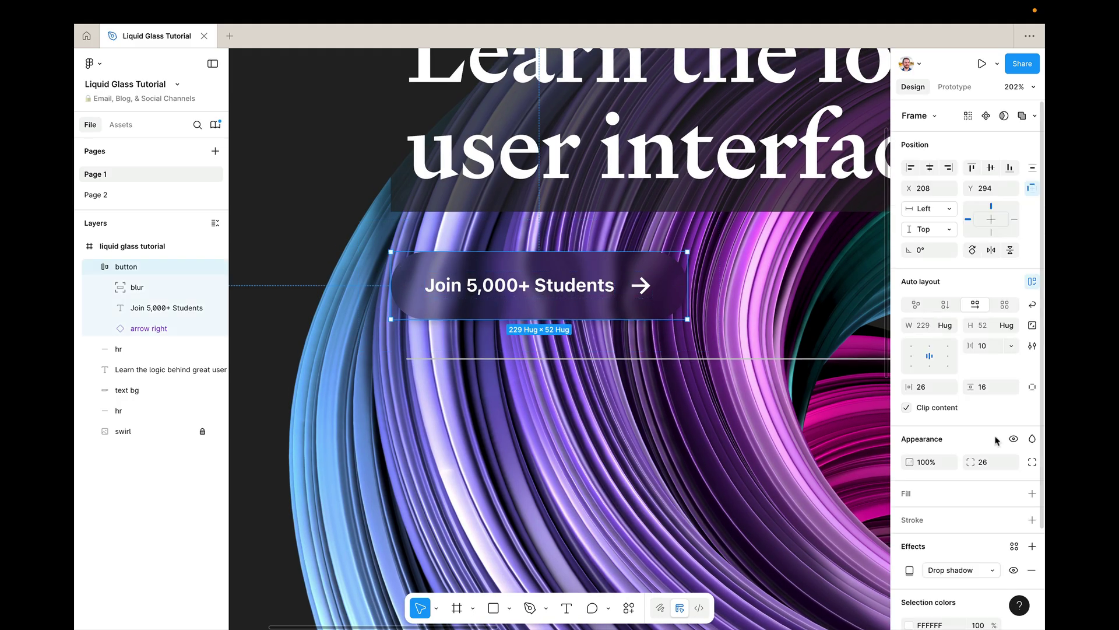
Add a new Inner shadow effect coloured white at 90% opacity.
{"action": "scroll", "coordinate": [990, 467], "scroll_direction": "down", "scroll_amount": 3}
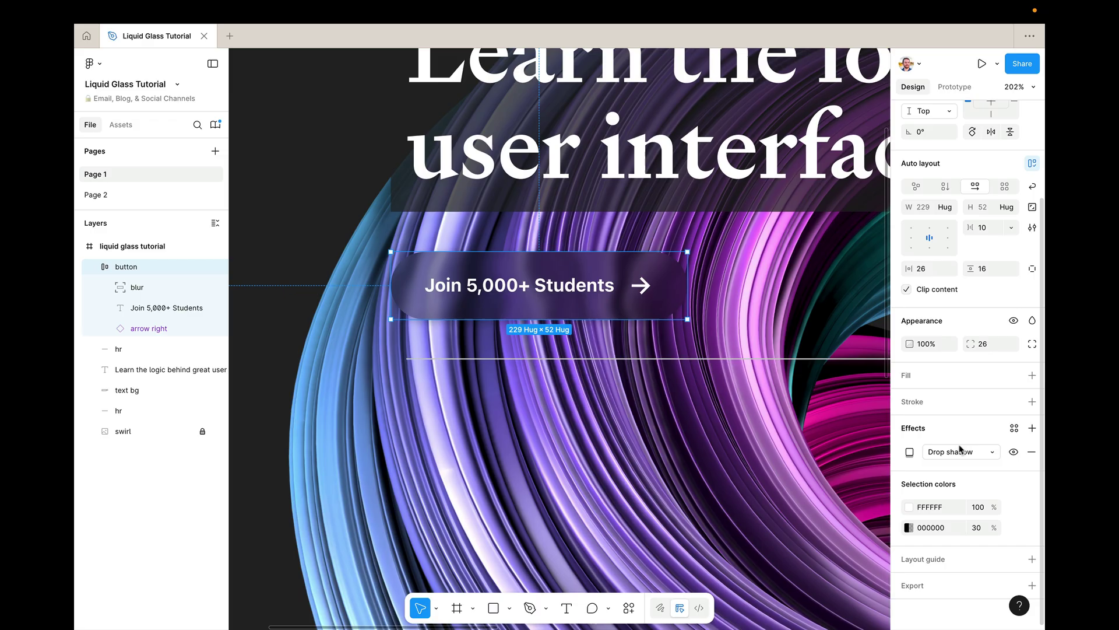
{"action": "left_click", "coordinate": [1030, 428]}
{"action": "left_click", "coordinate": [787, 454]}
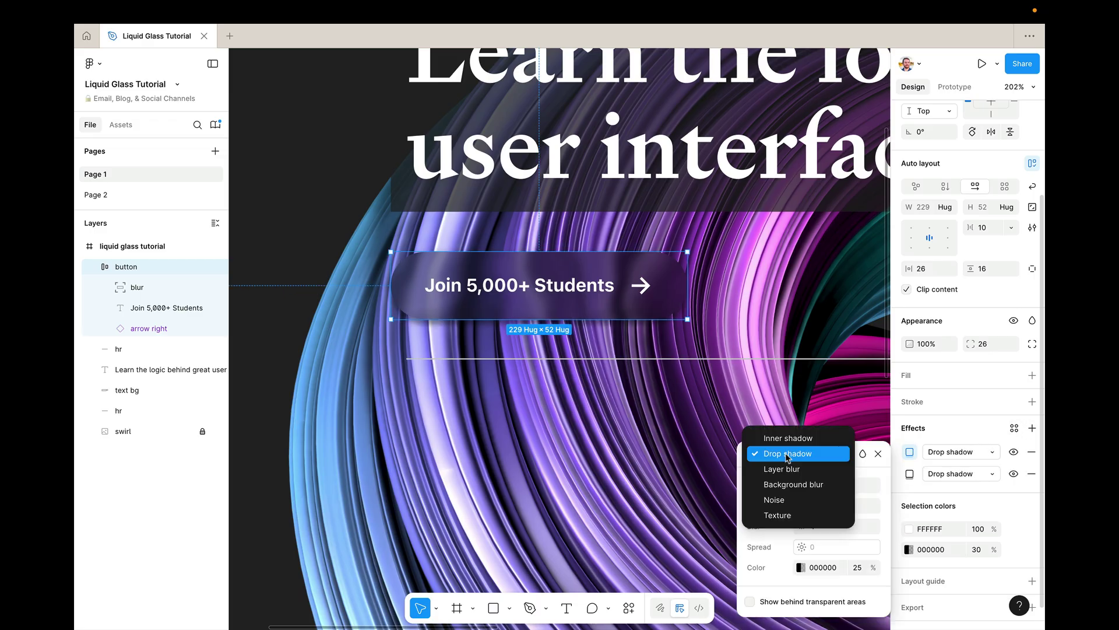
{"action": "left_click", "coordinate": [779, 436]}
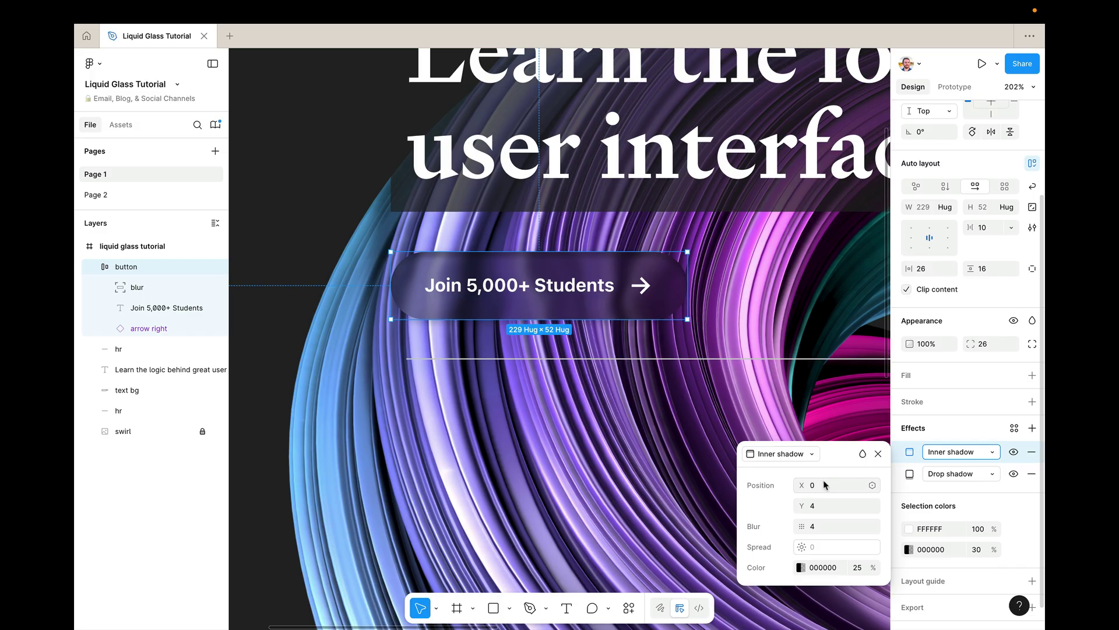
{"action": "left_click", "coordinate": [825, 569]}
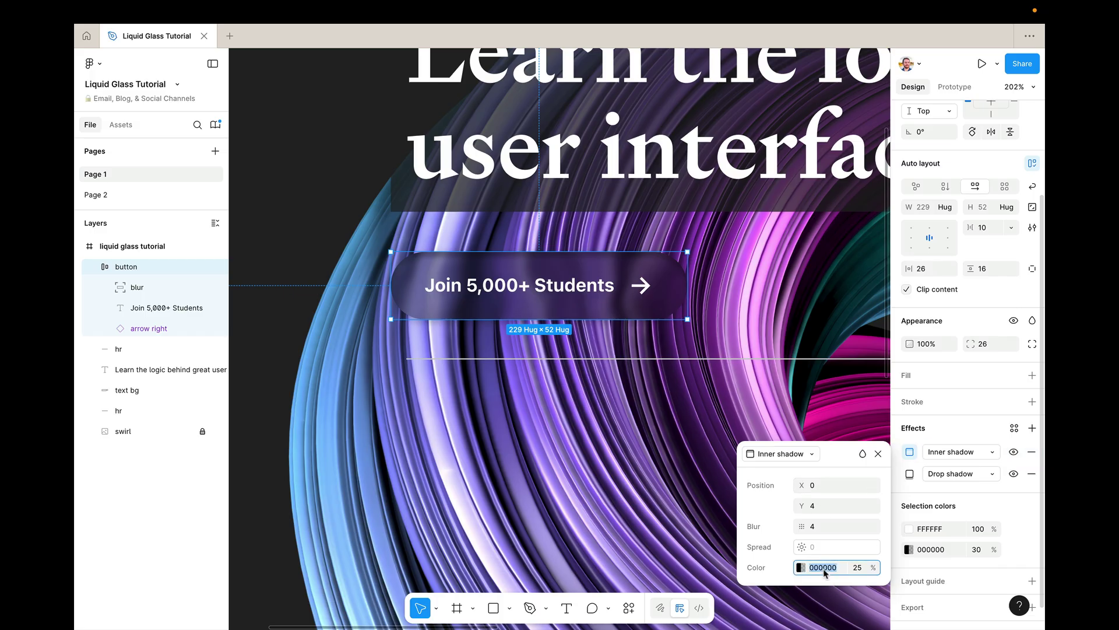
{"action": "type", "text": "f"}
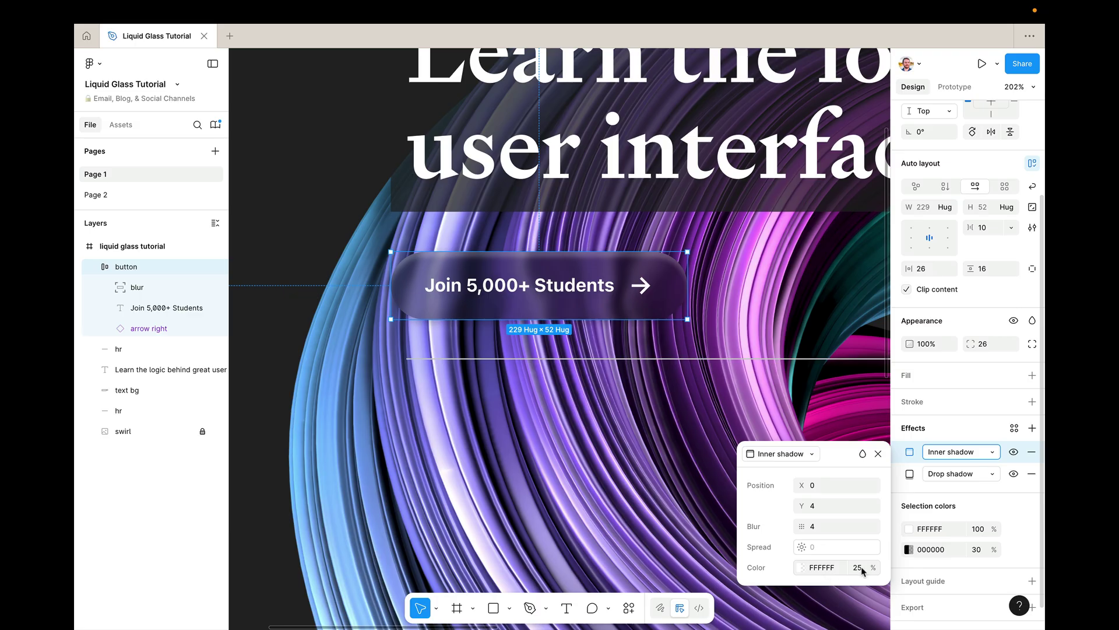
{"action": "left_click", "coordinate": [856, 568]}
{"action": "type", "text": "90"}
{"action": "key", "text": "Return"}
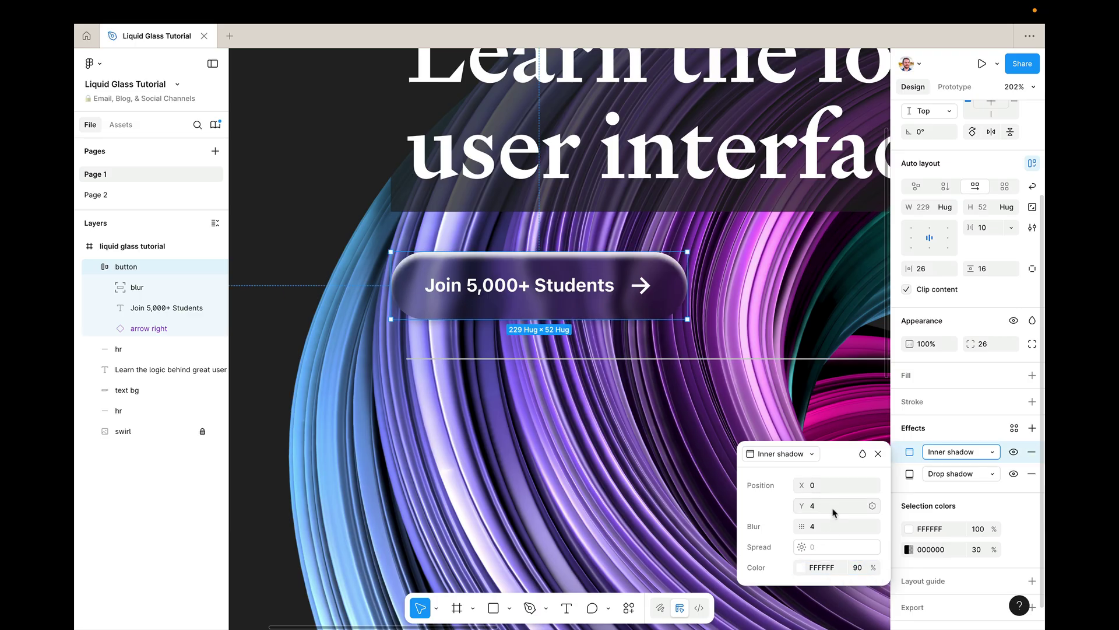
Give the inner shadow blur 1, Y offset 1 and X offset 0.5, then preview the edge.
{"action": "left_click", "coordinate": [830, 527]}
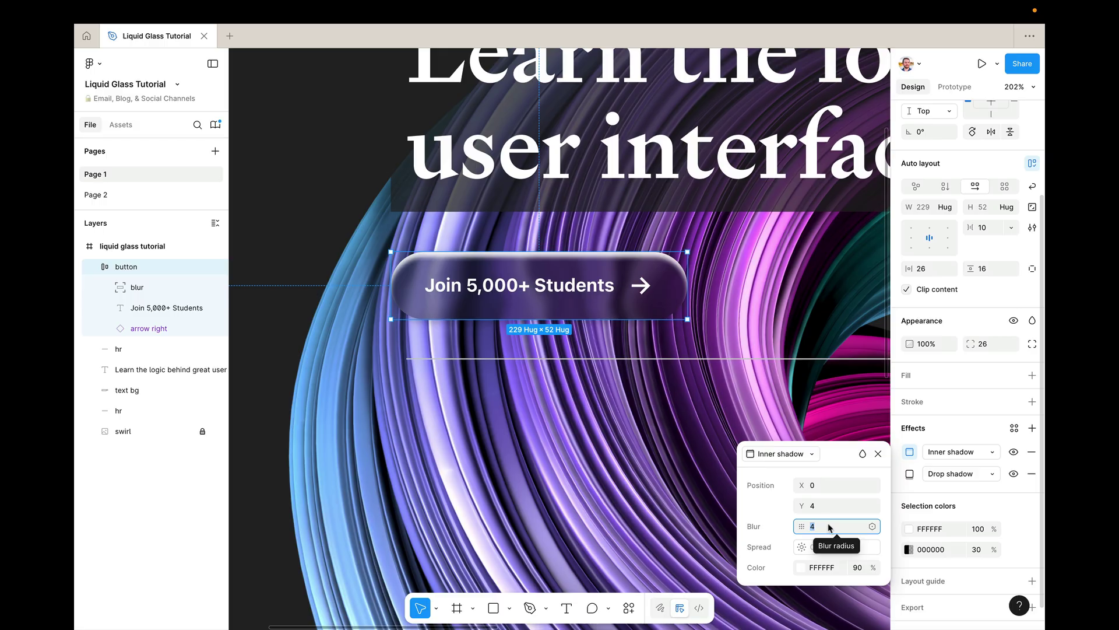
{"action": "type", "text": "1"}
{"action": "key", "text": "Return"}
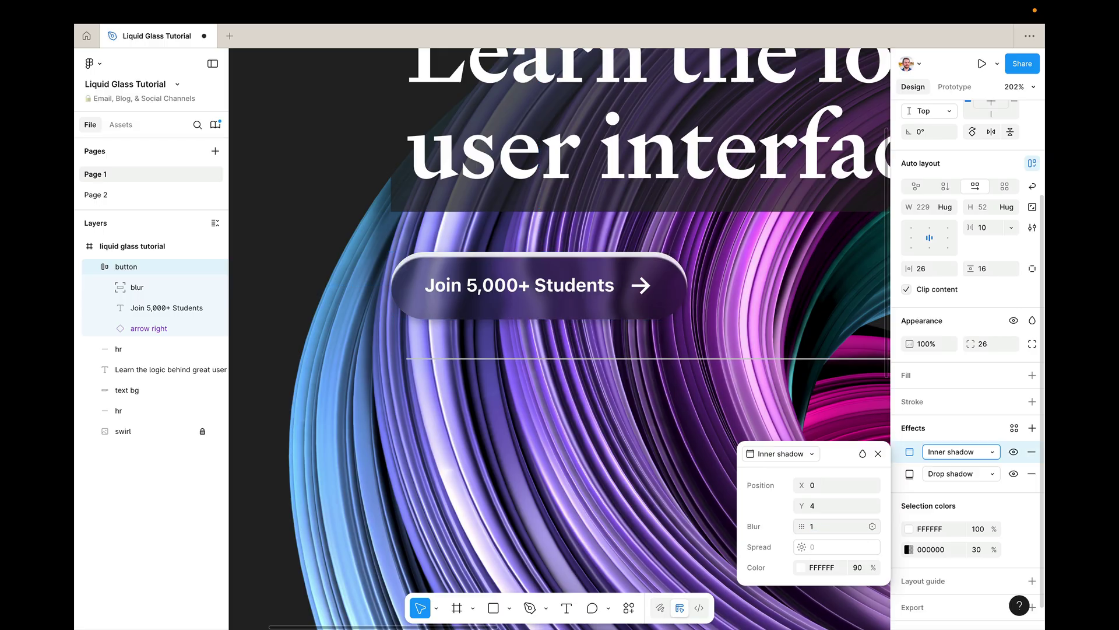
{"action": "left_click", "coordinate": [827, 507]}
{"action": "type", "text": "1"}
{"action": "key", "text": "Return"}
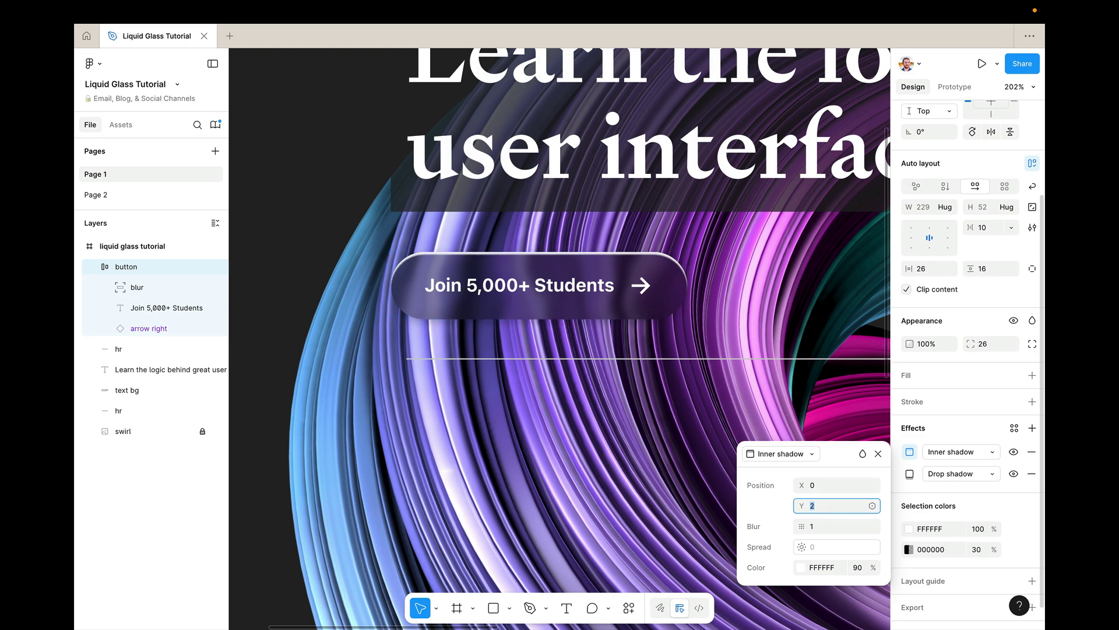
{"action": "left_click", "coordinate": [822, 489]}
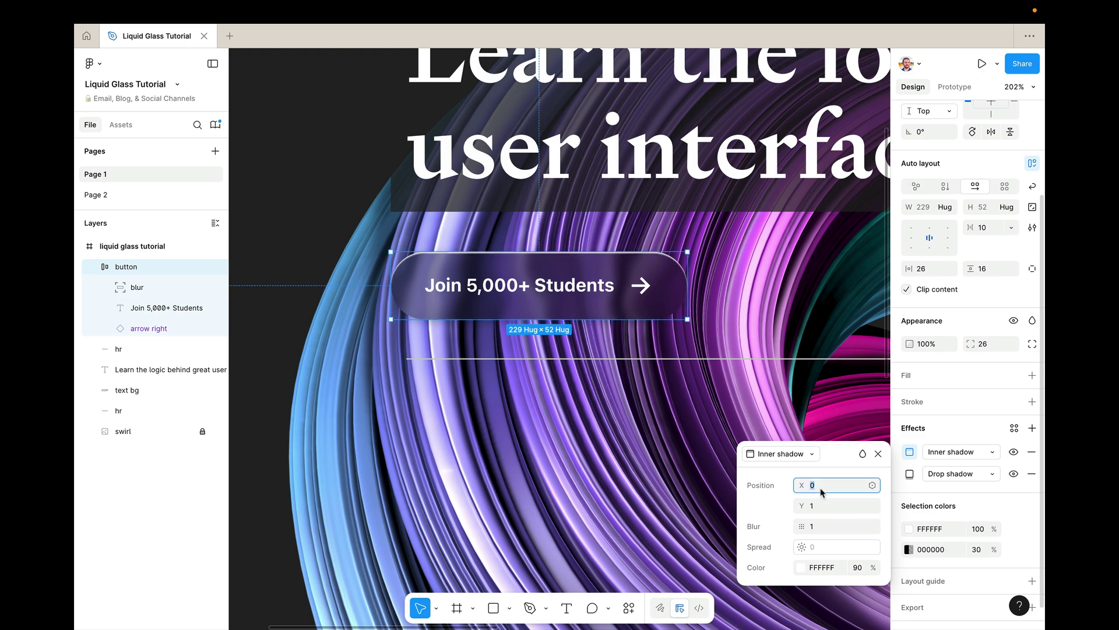
{"action": "key", "text": "Down"}
{"action": "key", "text": "Up"}
{"action": "key", "text": "Up"}
{"action": "type", "text": "5"}
{"action": "key", "text": "Return"}
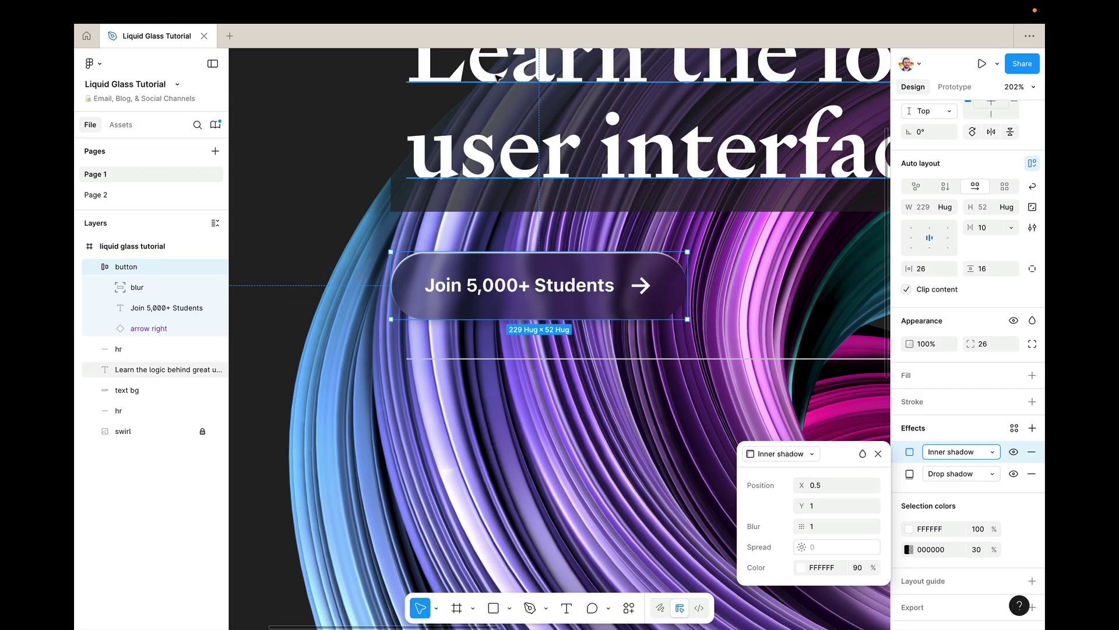
{"action": "left_click", "coordinate": [544, 502]}
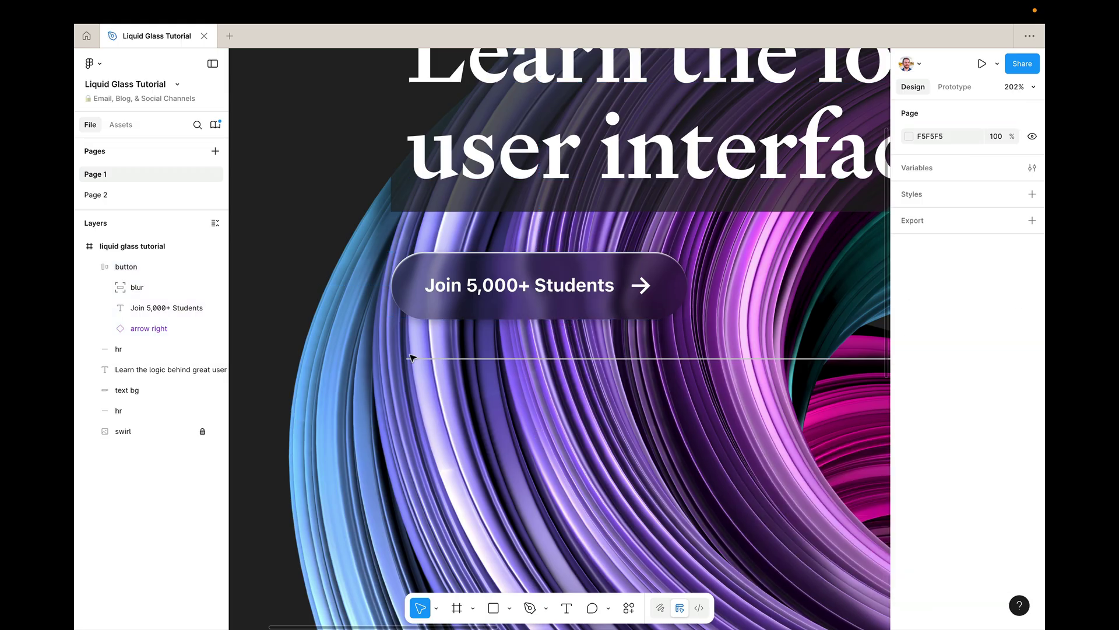
At 100% zoom, select the Join button frame and duplicate its inner shadow effect.
{"action": "scroll", "coordinate": [412, 357], "scroll_direction": "up", "scroll_amount": 5}
{"action": "scroll", "coordinate": [376, 253], "scroll_direction": "right", "scroll_amount": 5}
{"action": "scroll", "coordinate": [376, 252], "scroll_direction": "up", "scroll_amount": 3}
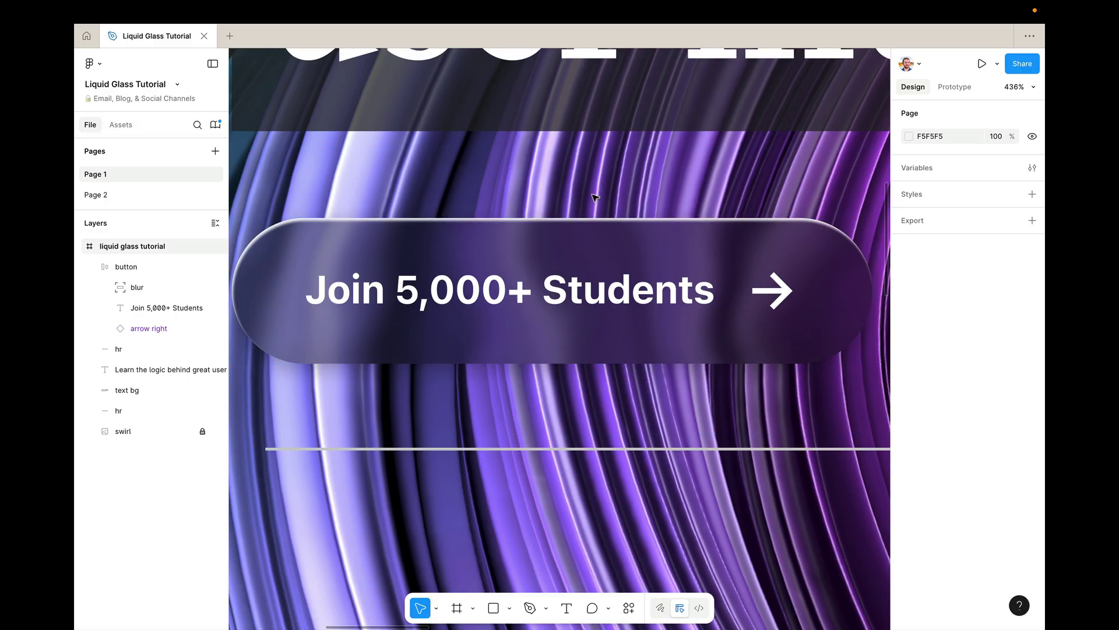
{"action": "key", "text": "shift+0"}
{"action": "scroll", "coordinate": [501, 307], "scroll_direction": "up", "scroll_amount": 5}
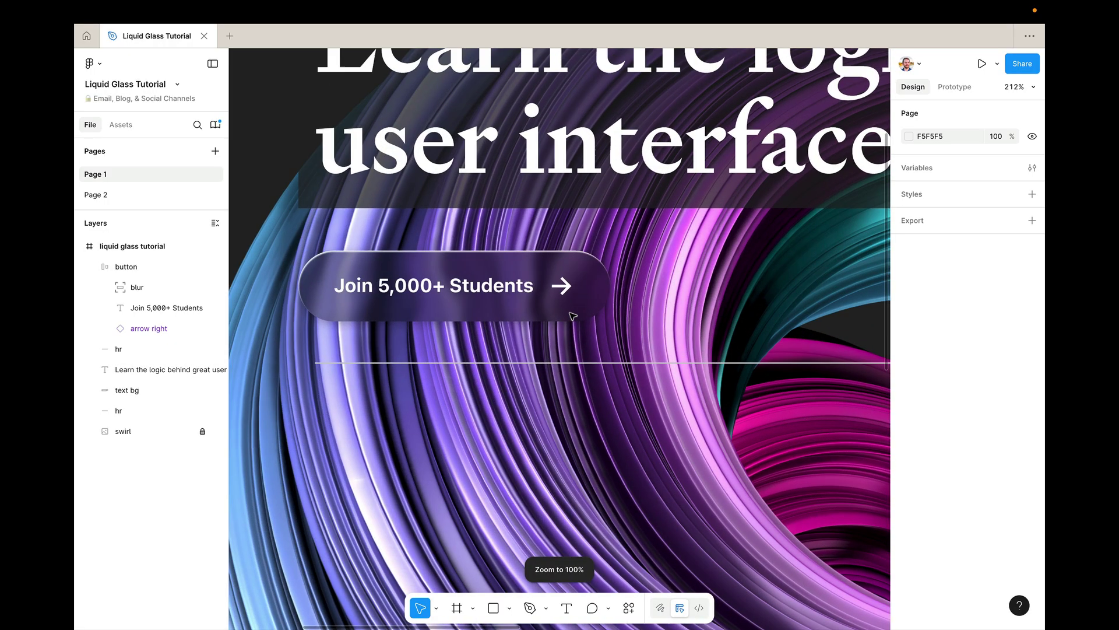
{"action": "left_click", "coordinate": [451, 277]}
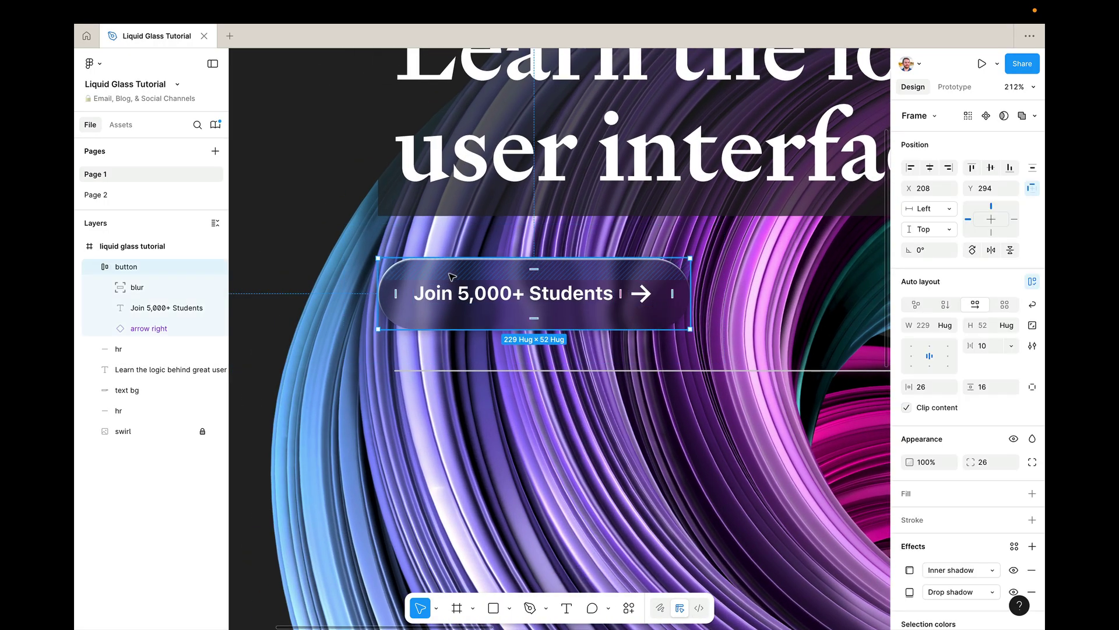
{"action": "scroll", "coordinate": [933, 500], "scroll_direction": "down", "scroll_amount": 3}
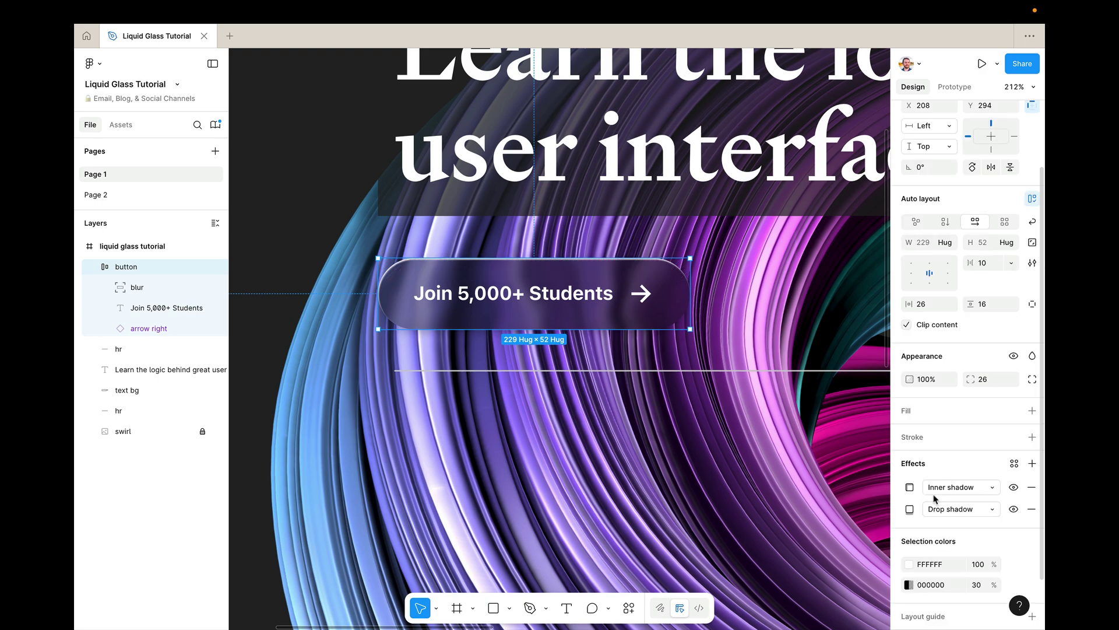
{"action": "left_click", "coordinate": [898, 489]}
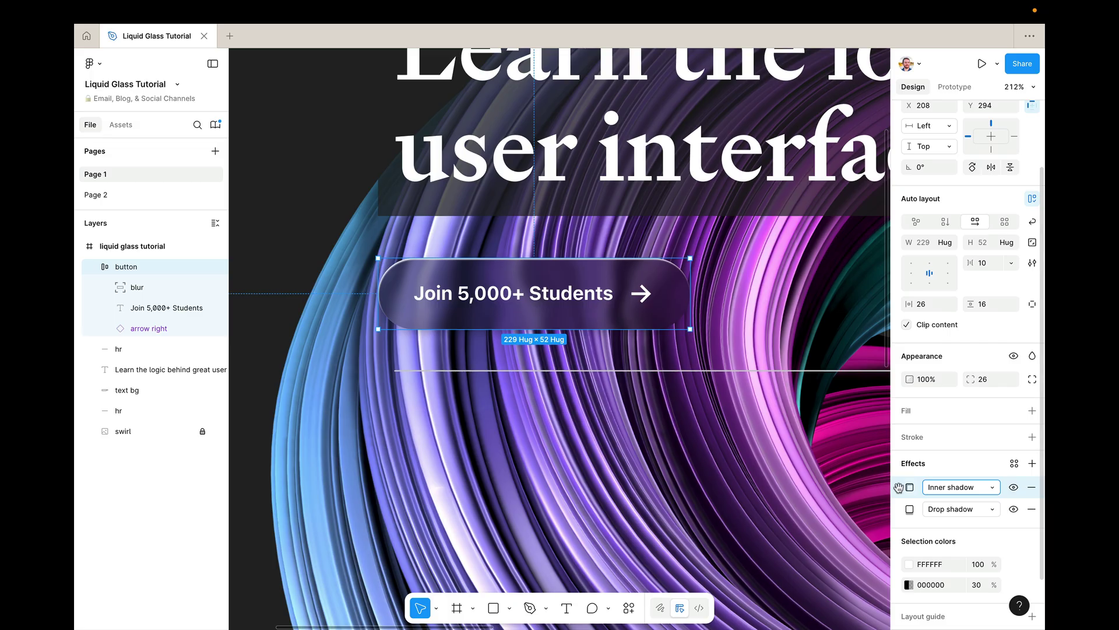
{"action": "key", "text": "ctrl+d"}
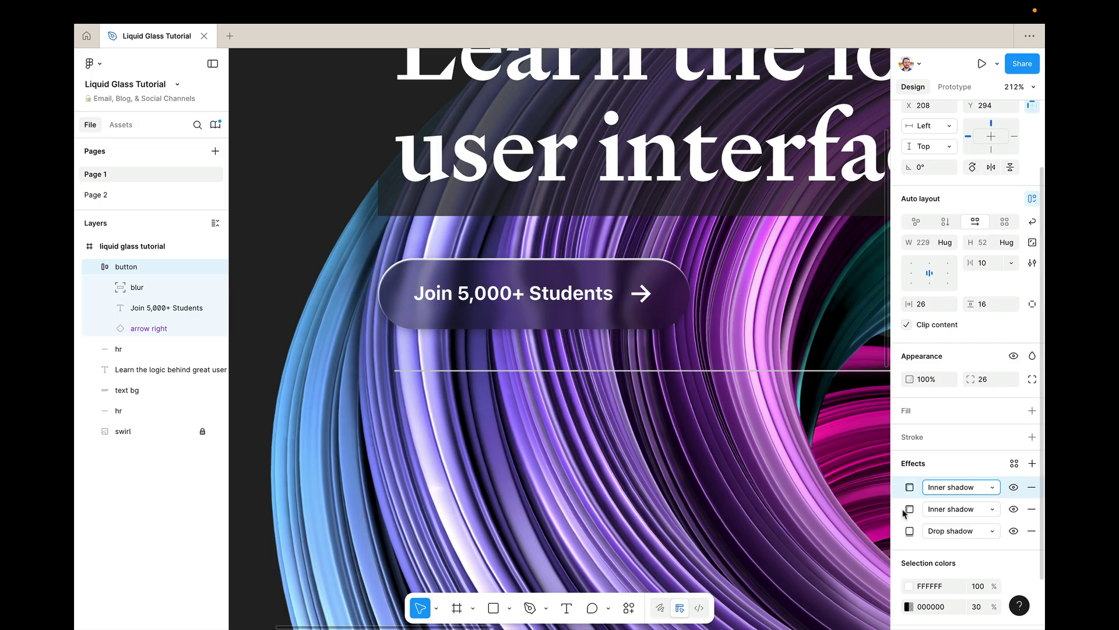
Set the duplicate inner shadow to X -0.5, Y -1 and 100% opacity, then preview the edges.
{"action": "left_click", "coordinate": [909, 509]}
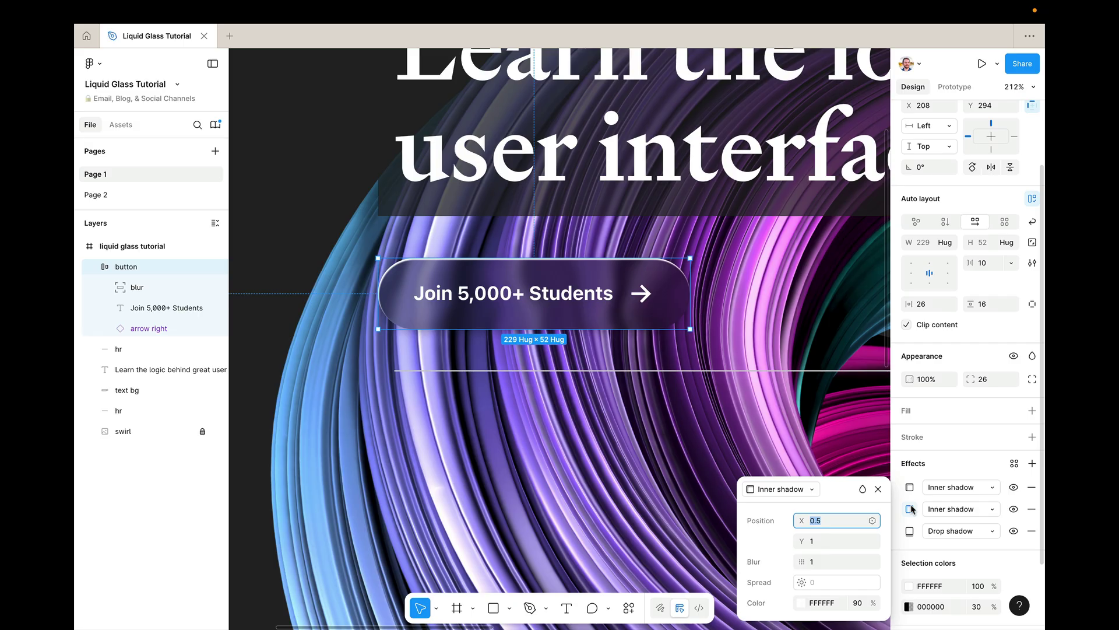
{"action": "left_click", "coordinate": [835, 525]}
{"action": "key", "text": "Left"}
{"action": "key", "text": "Tab"}
{"action": "key", "text": "Left"}
{"action": "type", "text": "-"}
{"action": "key", "text": "Return"}
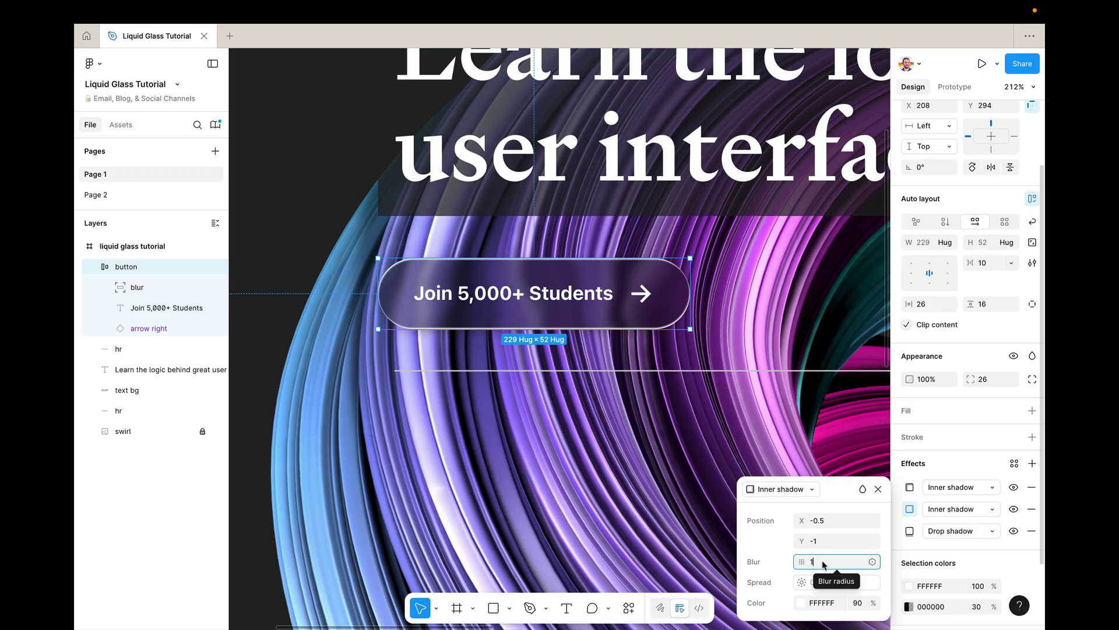
{"action": "left_click", "coordinate": [858, 603]}
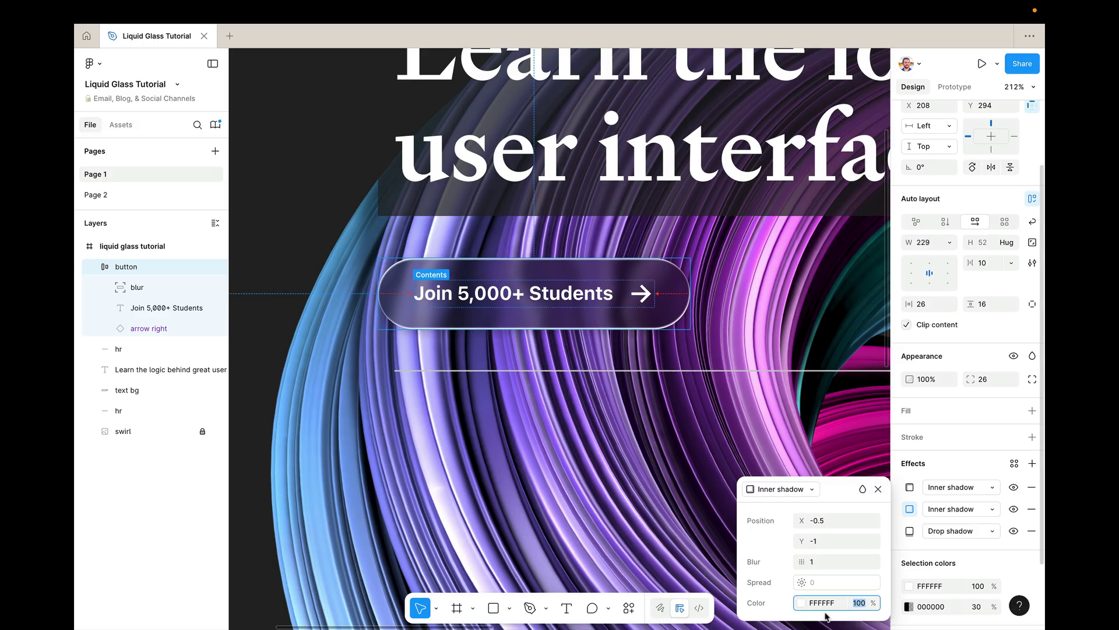
{"action": "type", "text": "100"}
{"action": "key", "text": "Return"}
{"action": "left_click", "coordinate": [599, 487]}
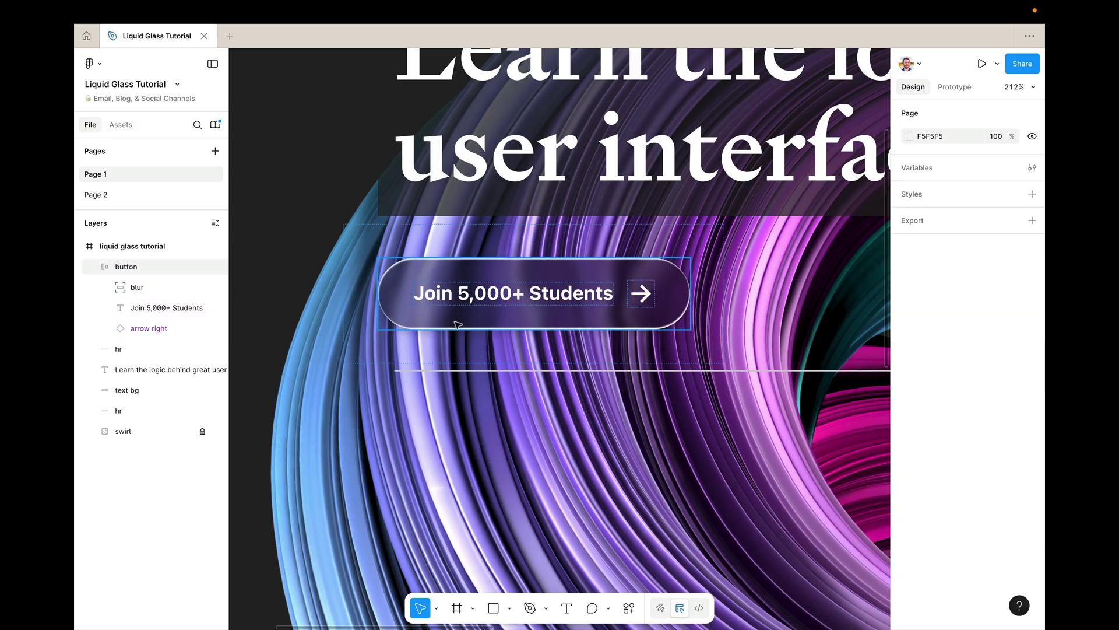
{"action": "scroll", "coordinate": [515, 392], "scroll_direction": "up", "scroll_amount": 5}
{"action": "scroll", "coordinate": [484, 412], "scroll_direction": "down", "scroll_amount": 2}
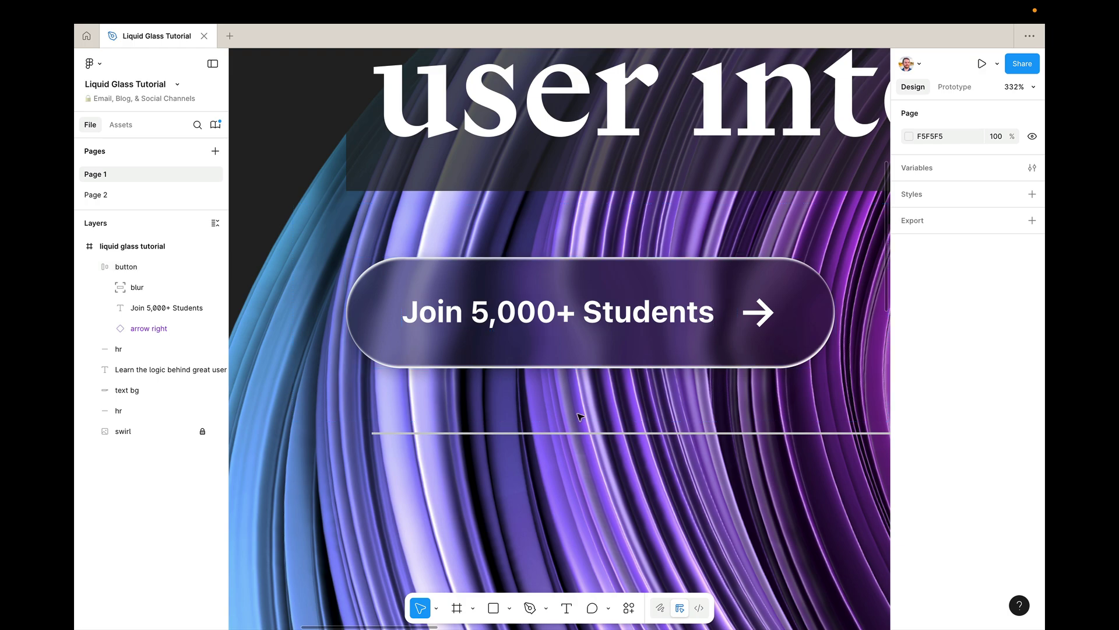
{"action": "key", "text": "shift+0"}
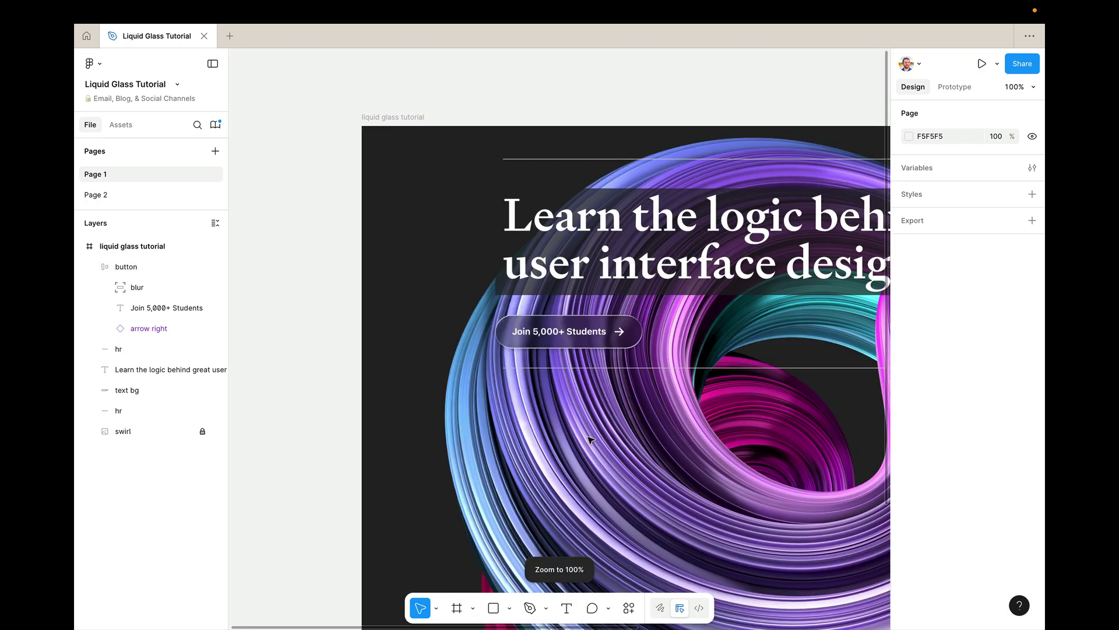
{"action": "scroll", "coordinate": [589, 439], "scroll_direction": "right", "scroll_amount": 5}
{"action": "scroll", "coordinate": [590, 439], "scroll_direction": "down", "scroll_amount": 1}
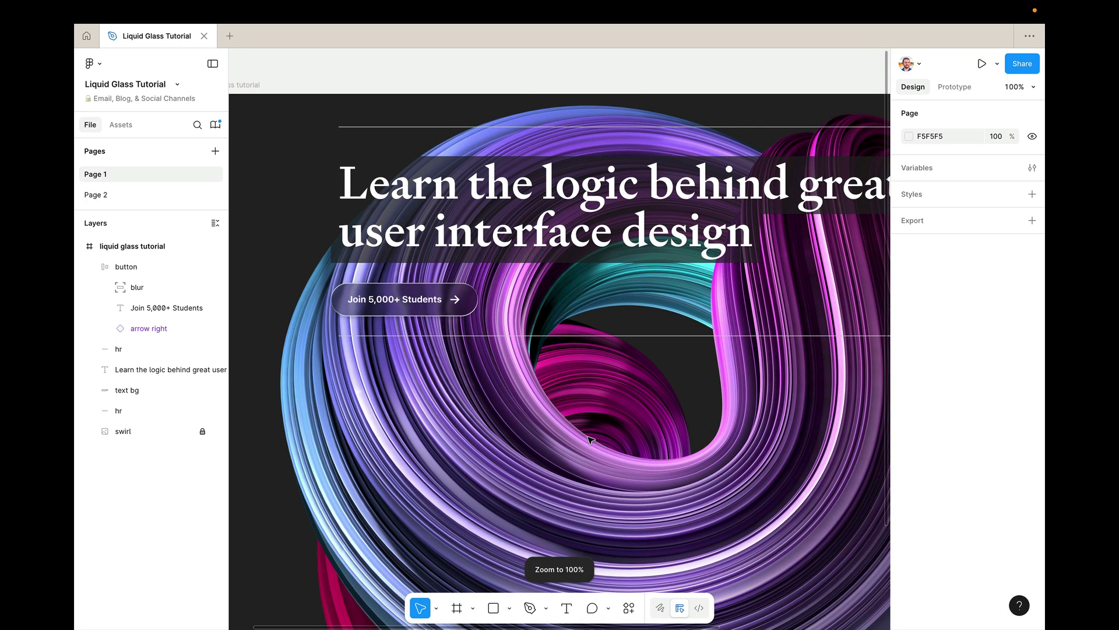
{"action": "scroll", "coordinate": [590, 439], "scroll_direction": "down", "scroll_amount": 1}
{"action": "scroll", "coordinate": [590, 438], "scroll_direction": "left", "scroll_amount": 1}
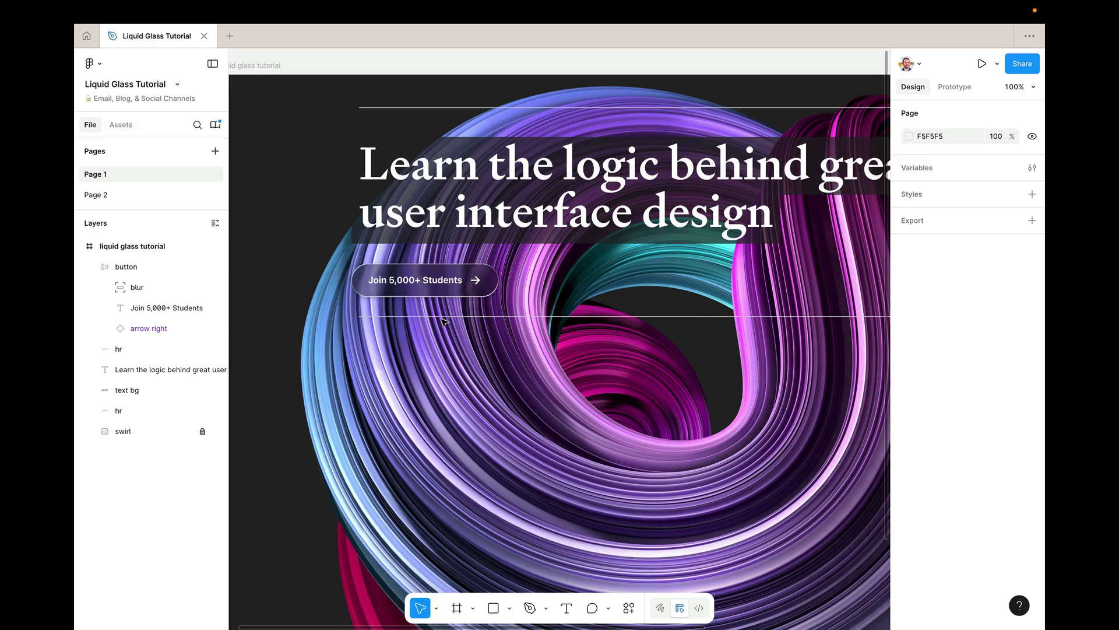
{"action": "scroll", "coordinate": [390, 280], "scroll_direction": "up", "scroll_amount": 8}
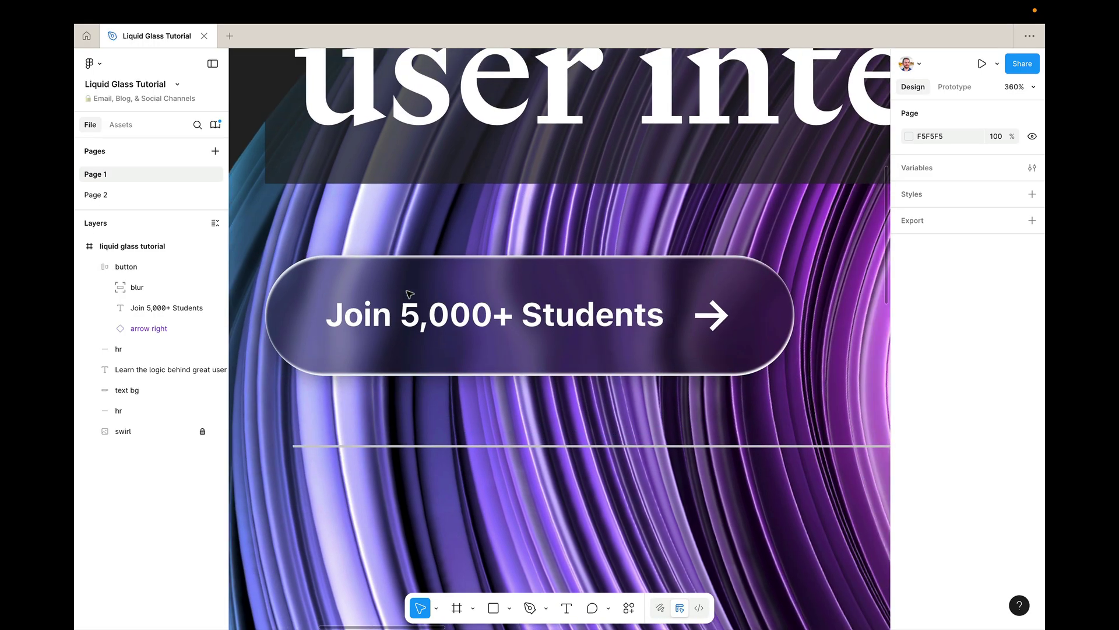
{"action": "scroll", "coordinate": [414, 280], "scroll_direction": "left", "scroll_amount": 2}
{"action": "scroll", "coordinate": [414, 279], "scroll_direction": "up", "scroll_amount": 1}
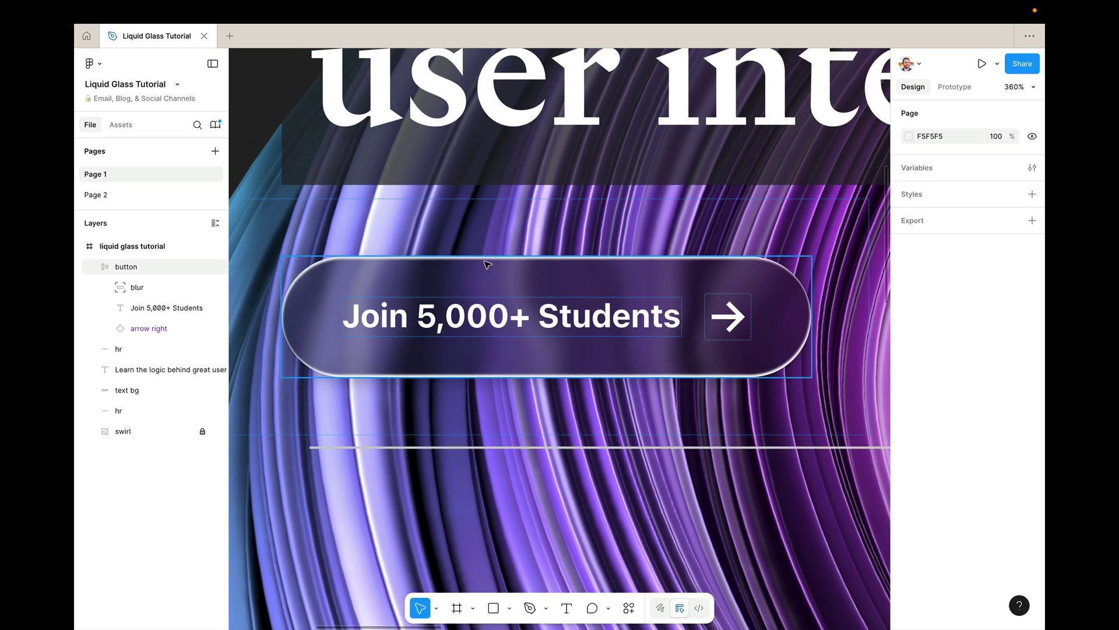
{"action": "left_click", "coordinate": [513, 274]}
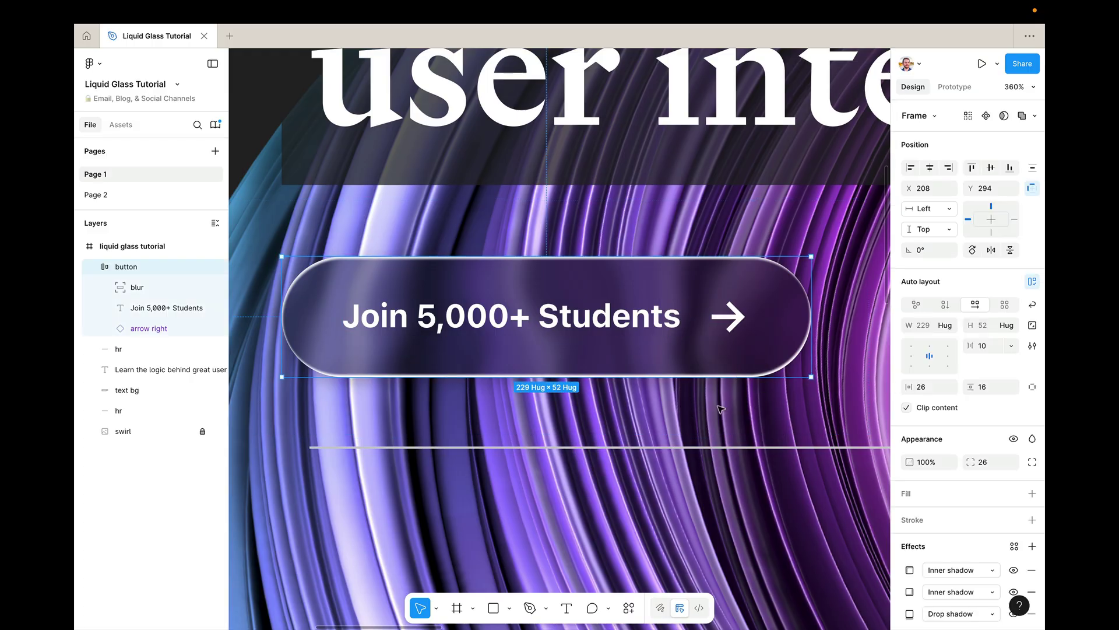
{"action": "left_click", "coordinate": [909, 570]}
{"action": "left_click", "coordinate": [857, 602]}
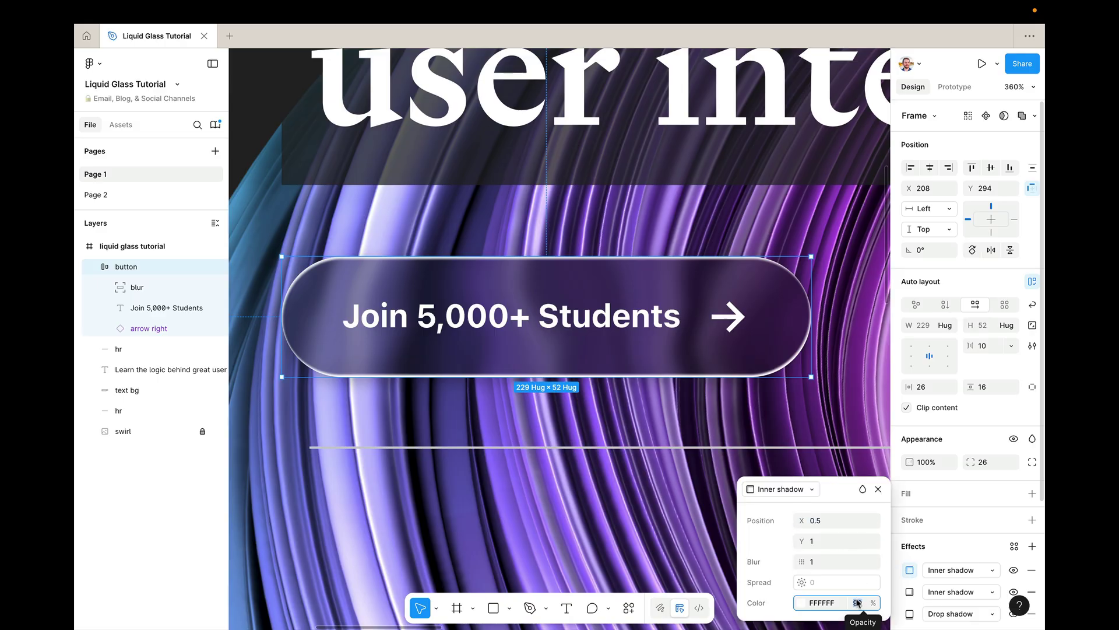
{"action": "key", "text": "Escape"}
{"action": "key", "text": "Escape"}
{"action": "key", "text": "shift+0"}
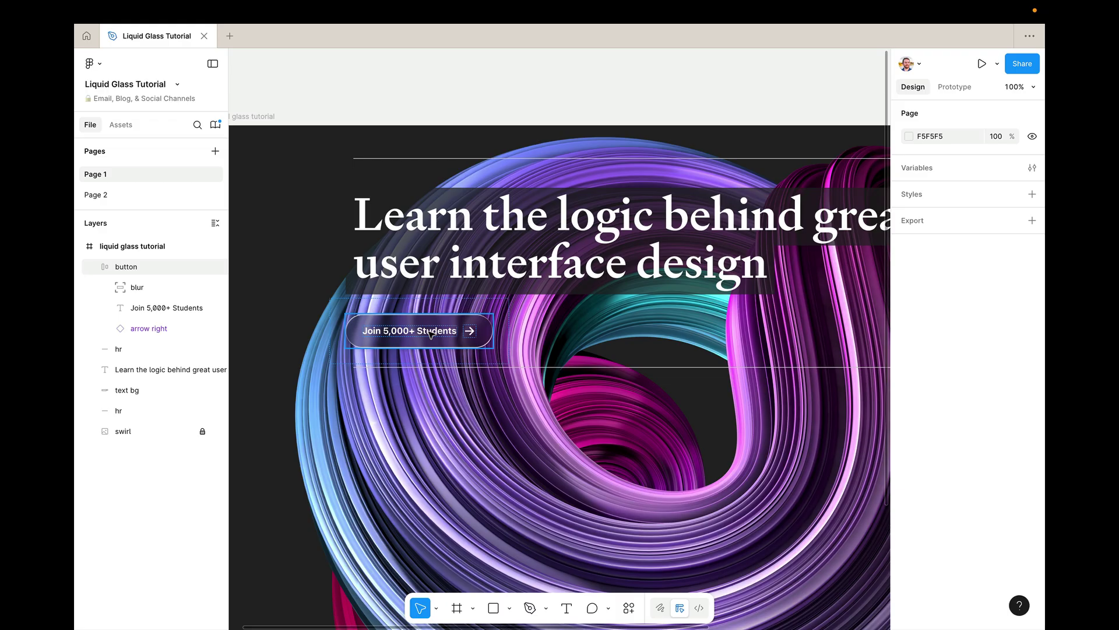
{"action": "mouse_move", "coordinate": [431, 333]}
{"action": "left_mouse_down"}
{"action": "mouse_move", "coordinate": [563, 321]}
{"action": "mouse_move", "coordinate": [419, 332]}
{"action": "left_mouse_up"}
{"action": "left_click", "coordinate": [415, 440]}
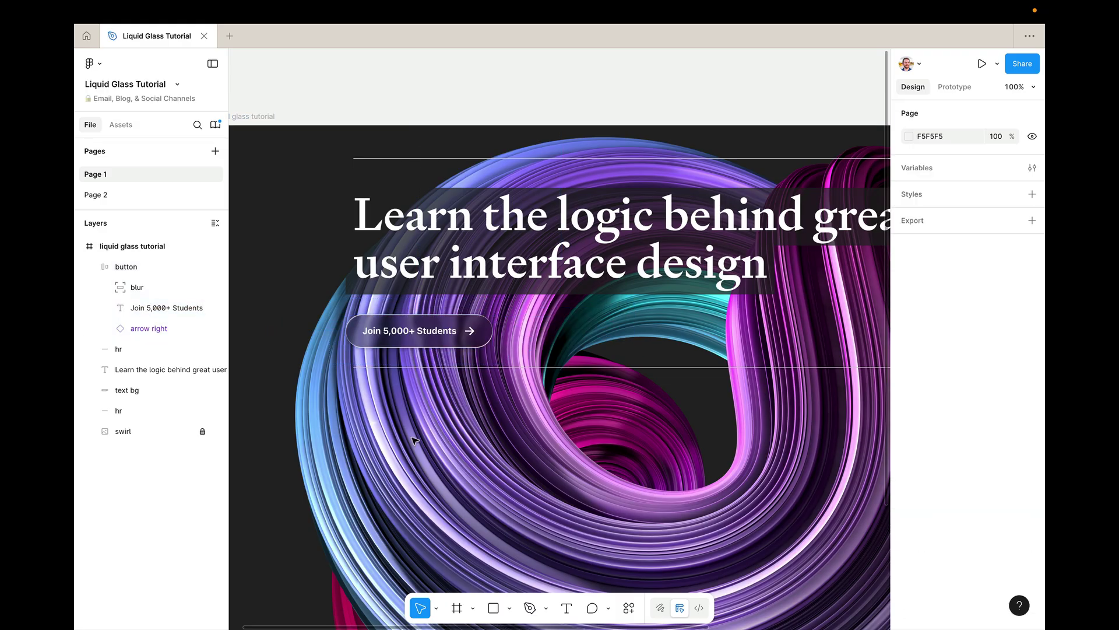
{"action": "scroll", "coordinate": [415, 440], "scroll_direction": "down", "scroll_amount": 1}
{"action": "key", "text": "shift+backslash"}
{"action": "double_click", "coordinate": [323, 300]}
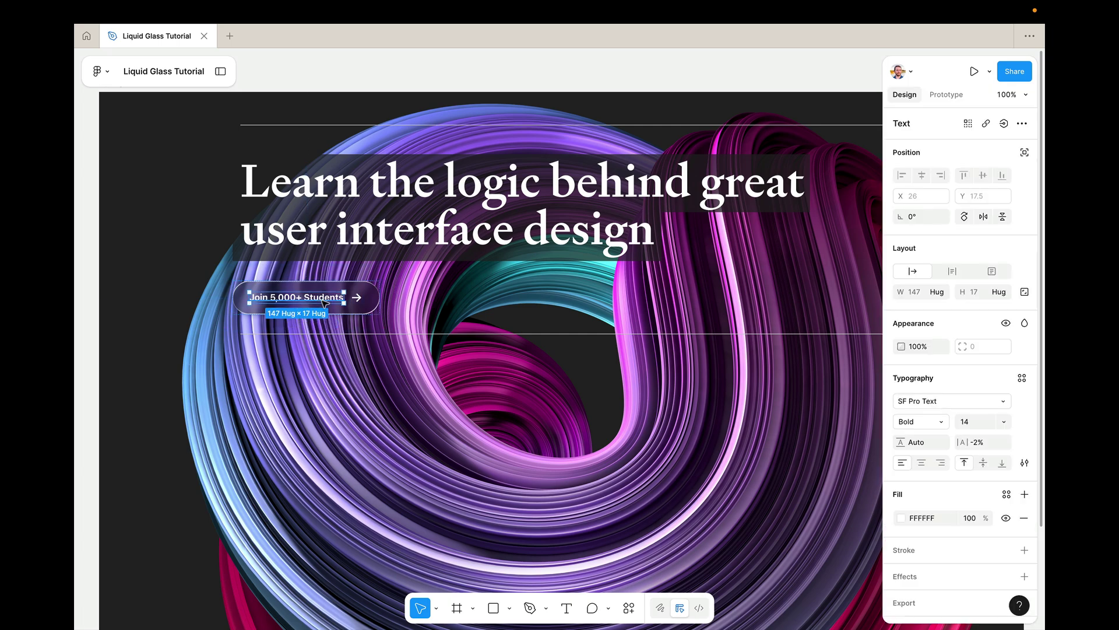
{"action": "key", "text": "Return"}
{"action": "key", "text": "Right"}
{"action": "type", "text": "asdkfj"}
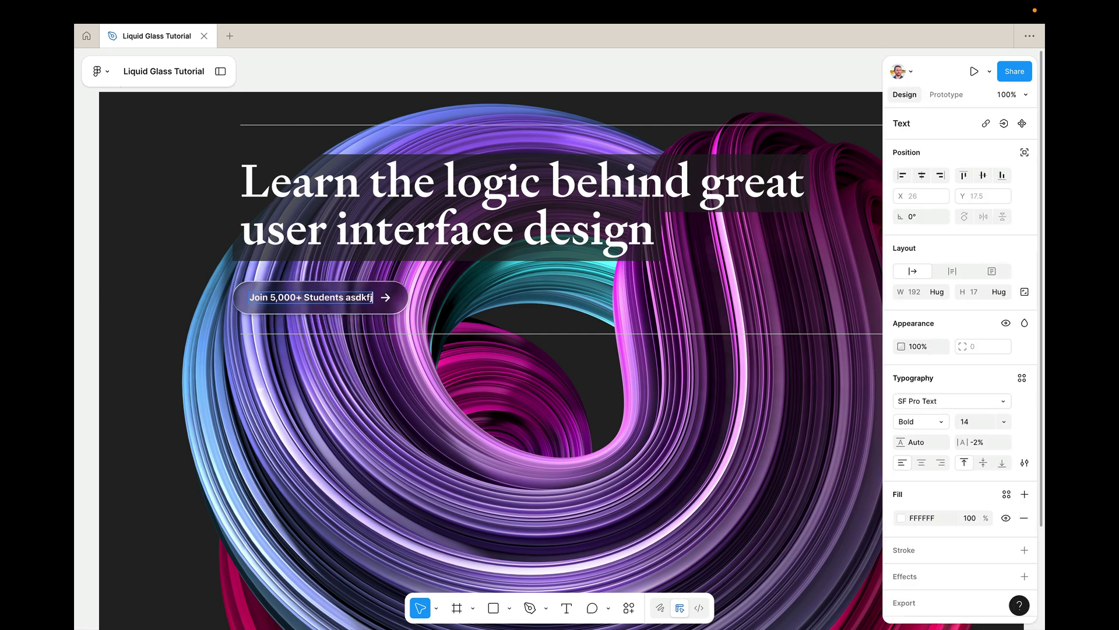
{"action": "key", "text": "ctrl+z"}
{"action": "key", "text": "Escape"}
{"action": "key", "text": "shift+Tab"}
{"action": "key", "text": "shift+backslash"}
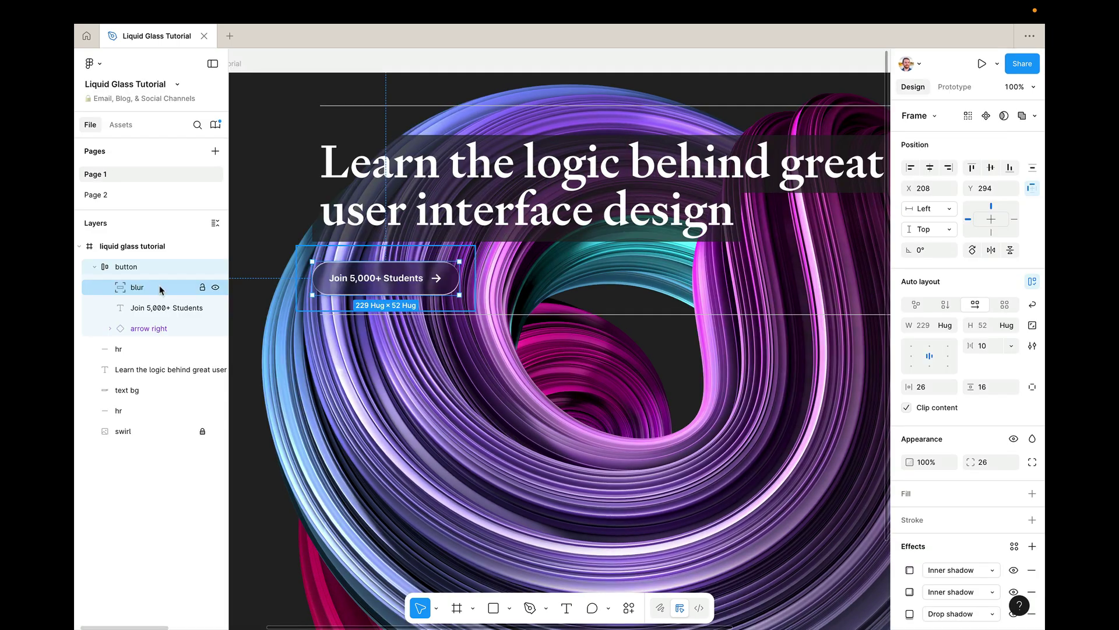
{"action": "left_click", "coordinate": [909, 497]}
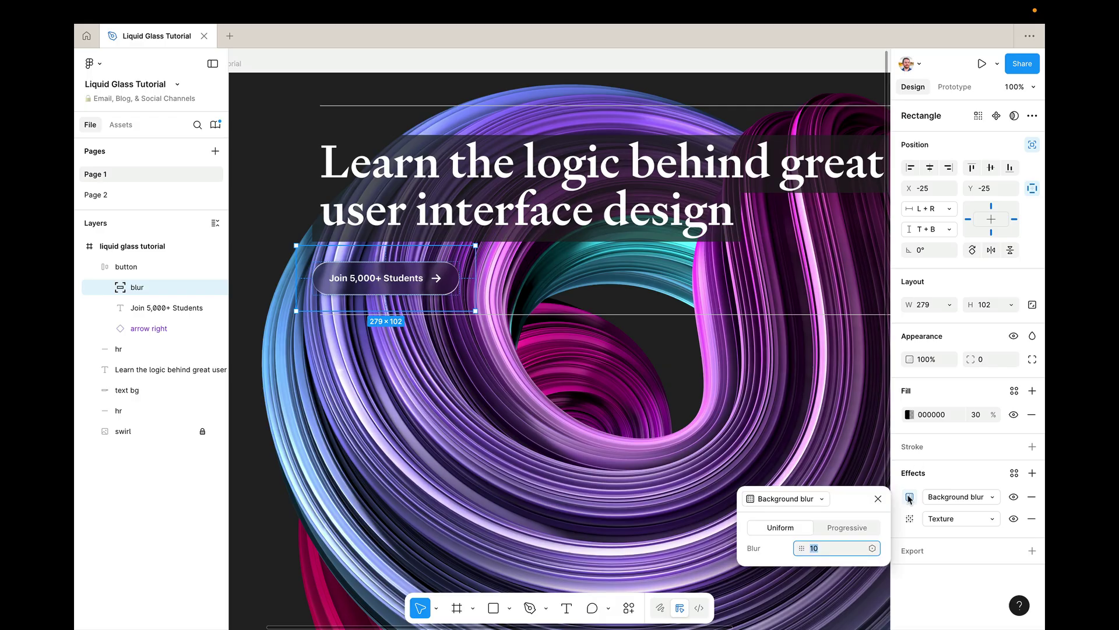
{"action": "left_click", "coordinate": [910, 521]}
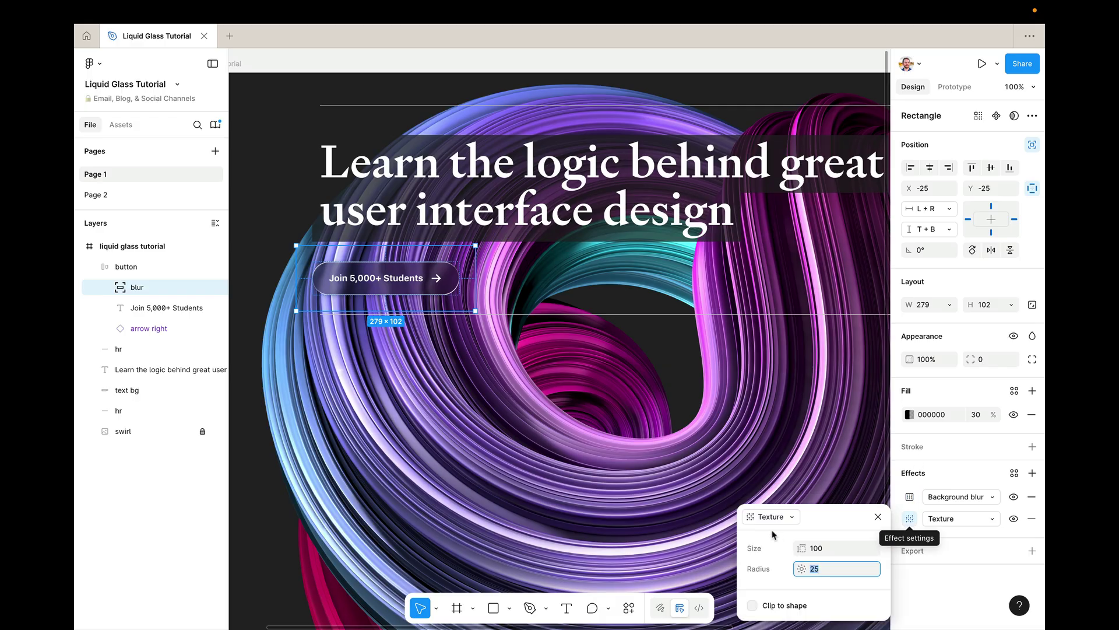
{"action": "left_click", "coordinate": [882, 516]}
Select the blur layer and try a white FFFFFF fill at 60%, then 20% opacity.
{"action": "key", "text": "Escape"}
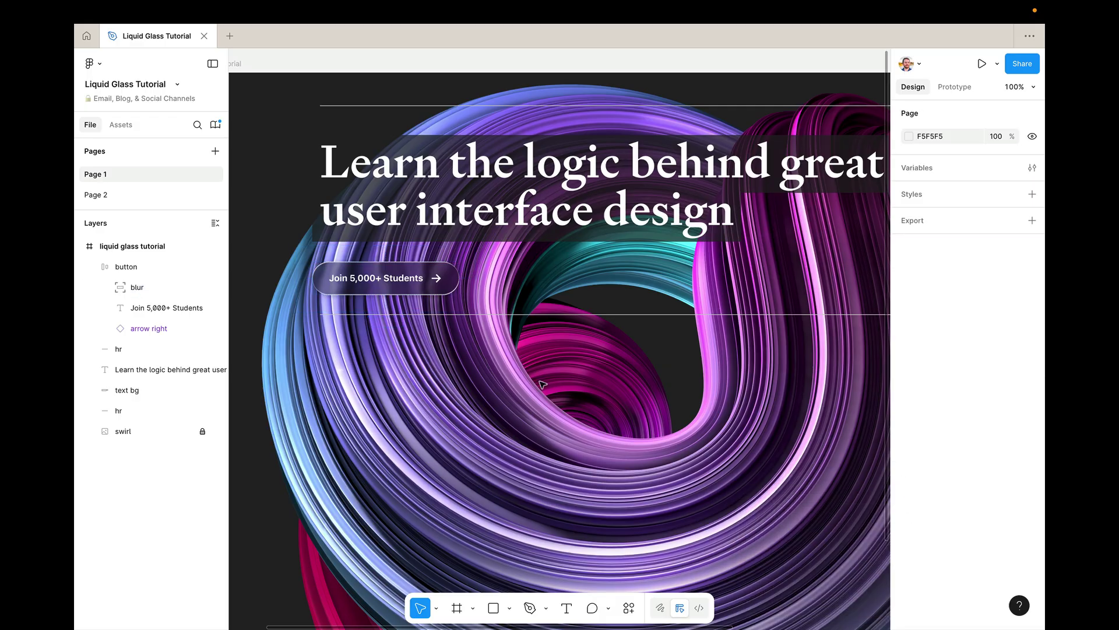
{"action": "left_click", "coordinate": [126, 267]}
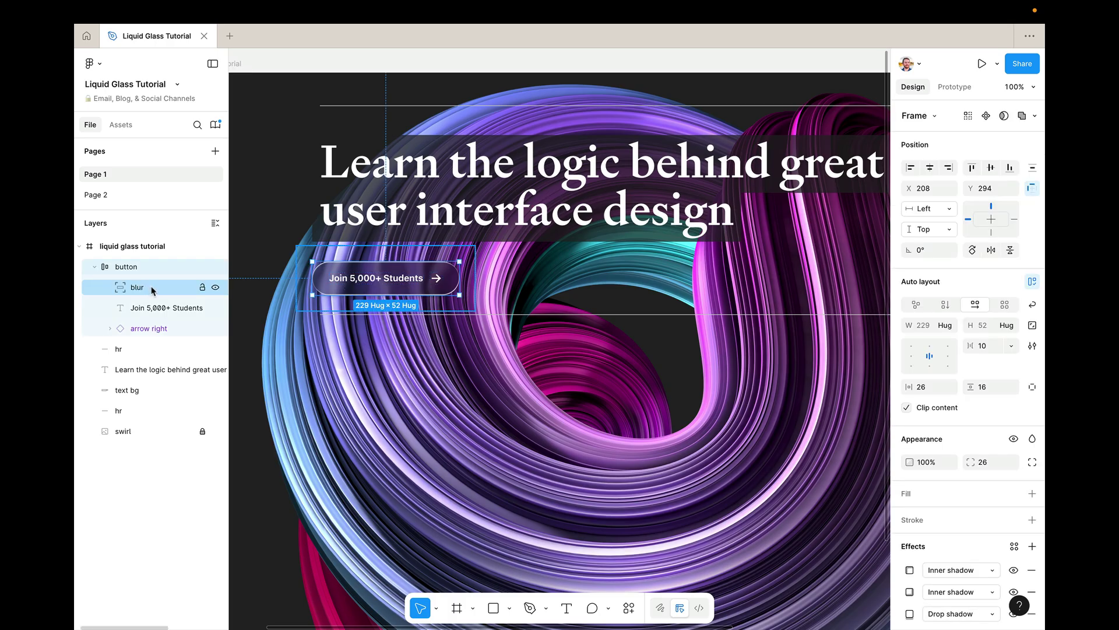
{"action": "left_click", "coordinate": [152, 289]}
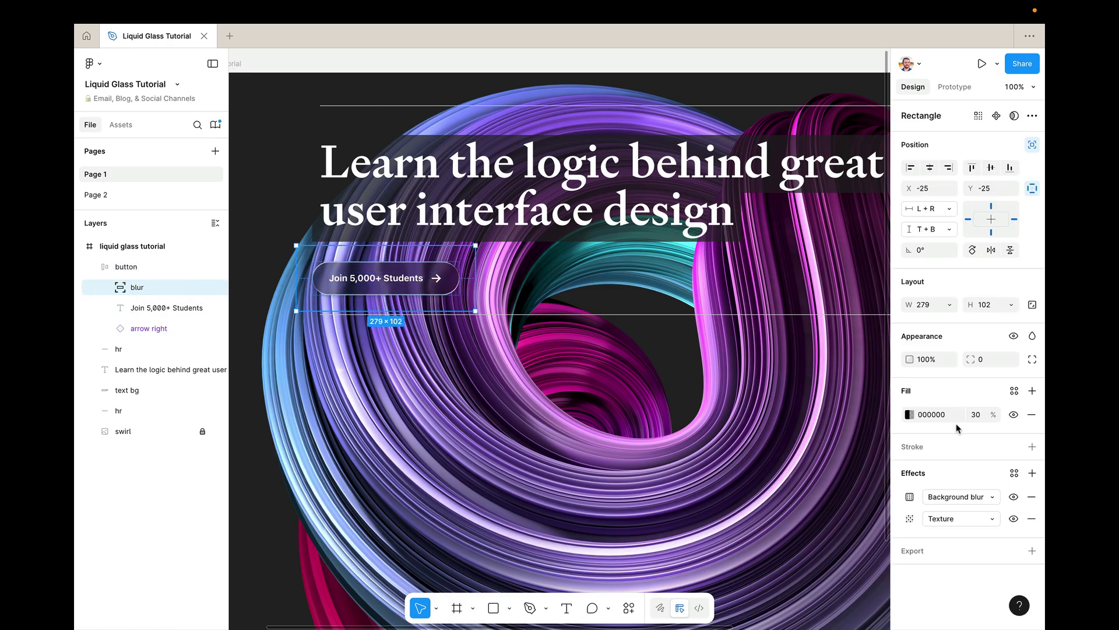
{"action": "scroll", "coordinate": [693, 370], "scroll_direction": "up", "scroll_amount": 3}
{"action": "scroll", "coordinate": [693, 370], "scroll_direction": "left", "scroll_amount": 3}
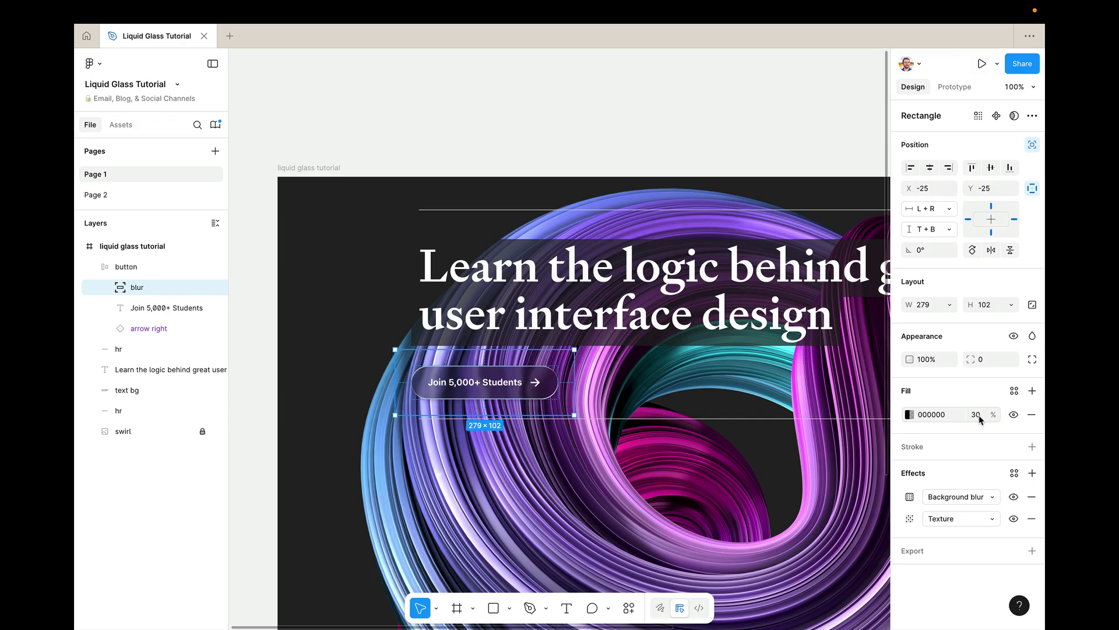
{"action": "left_click", "coordinate": [926, 415]}
{"action": "type", "text": "FFFFFF"}
{"action": "key", "text": "Return"}
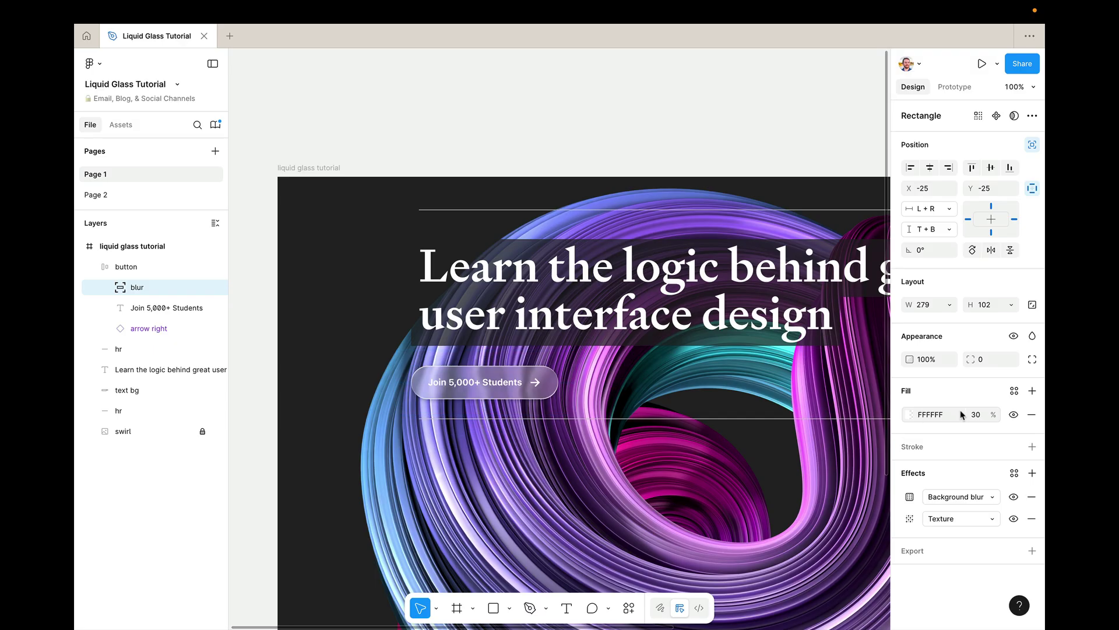
{"action": "left_click", "coordinate": [975, 414]}
{"action": "type", "text": "60"}
{"action": "key", "text": "Return"}
{"action": "type", "text": "20"}
{"action": "key", "text": "Return"}
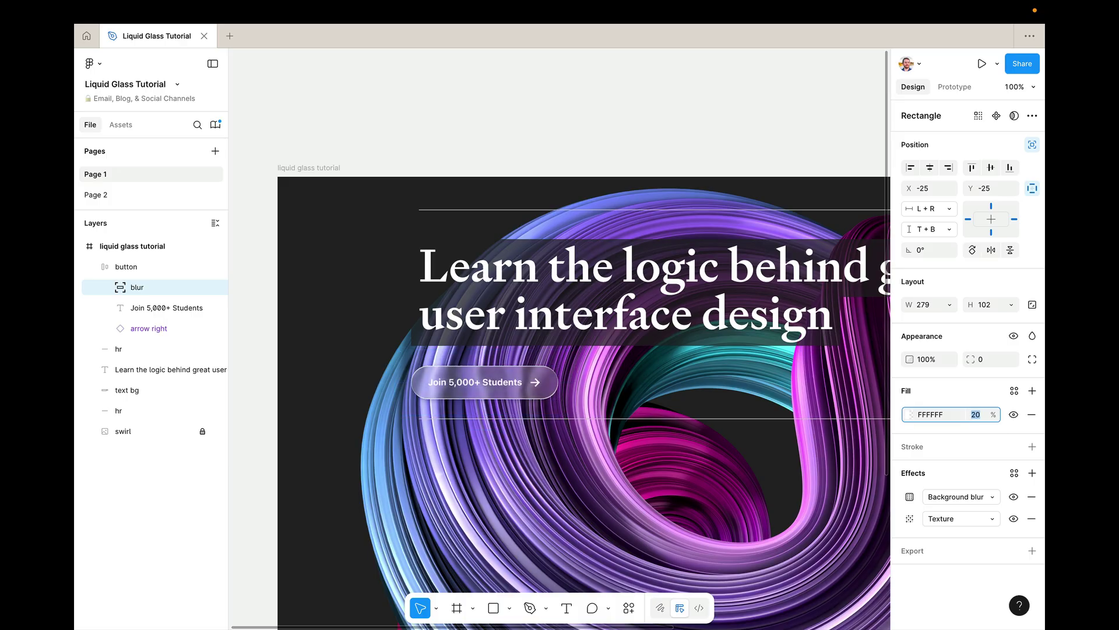
Switch the glass fill back to black at 40% opacity and move the button back under the headline.
{"action": "left_click", "coordinate": [446, 378]}
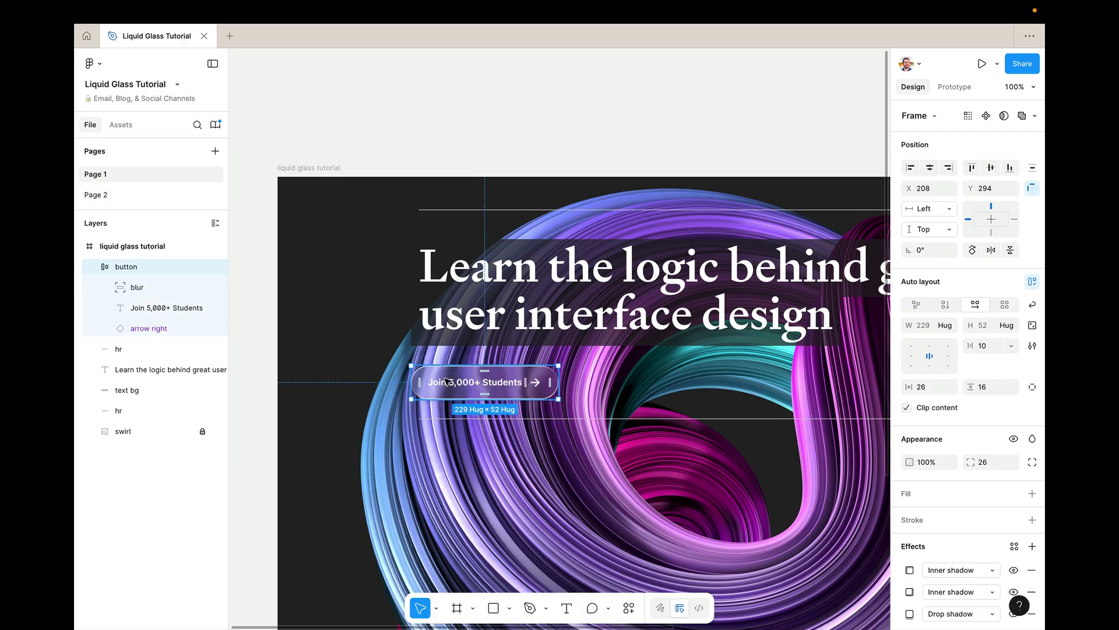
{"action": "left_click_drag", "start_coordinate": [448, 383], "coordinate": [437, 133]}
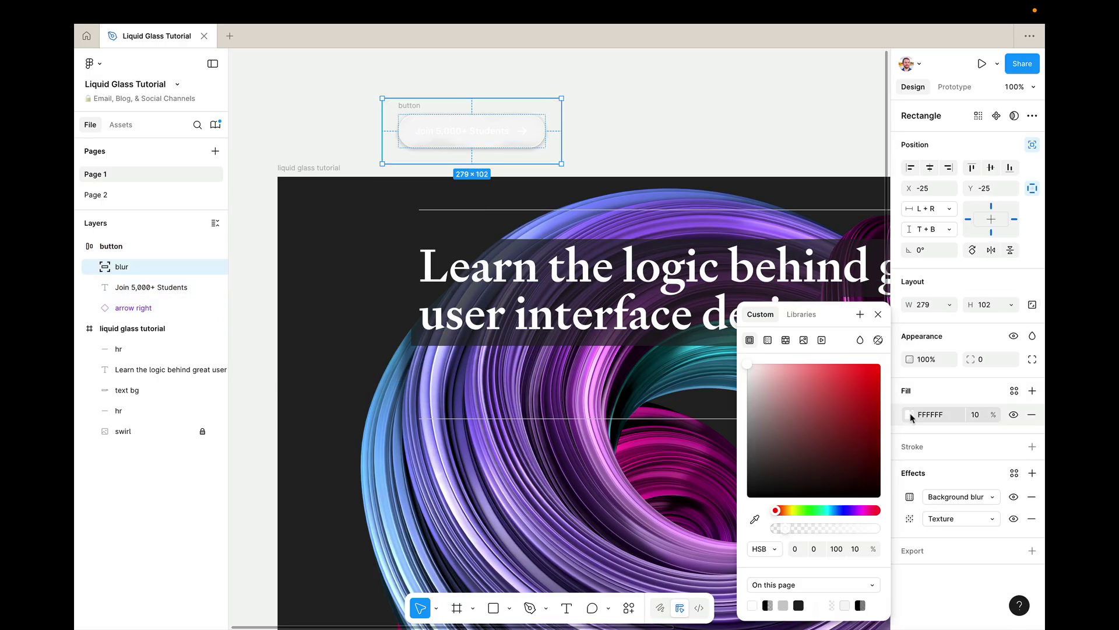
{"action": "left_click_drag", "start_coordinate": [815, 444], "coordinate": [747, 497]}
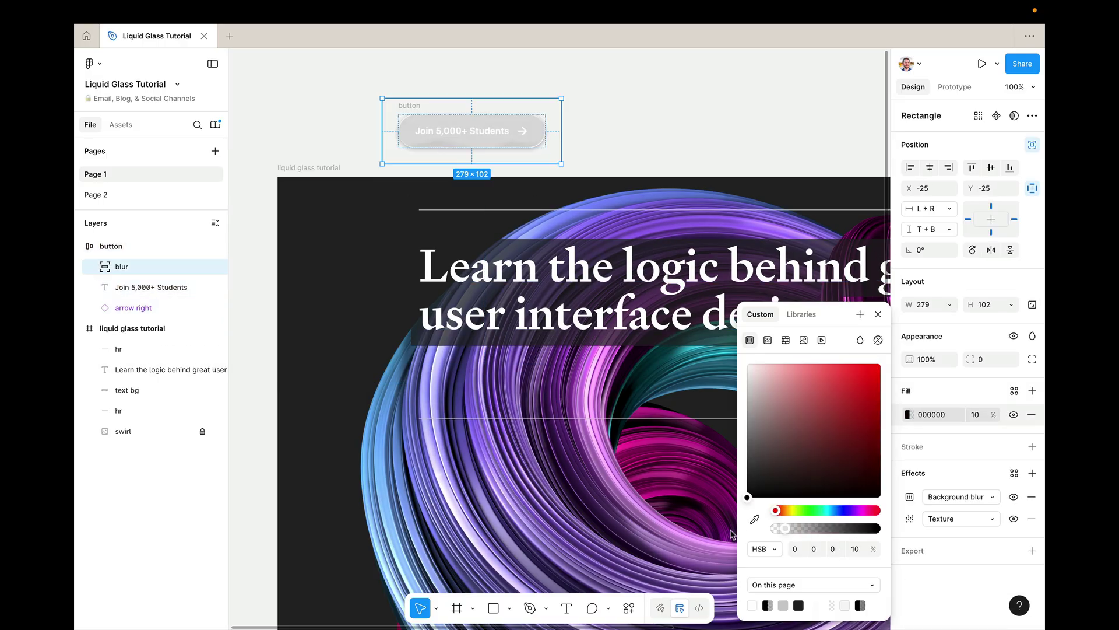
{"action": "left_click", "coordinate": [878, 315]}
{"action": "left_click", "coordinate": [977, 415]}
{"action": "type", "text": "30"}
{"action": "key", "text": "Return"}
{"action": "type", "text": "40"}
{"action": "key", "text": "Return"}
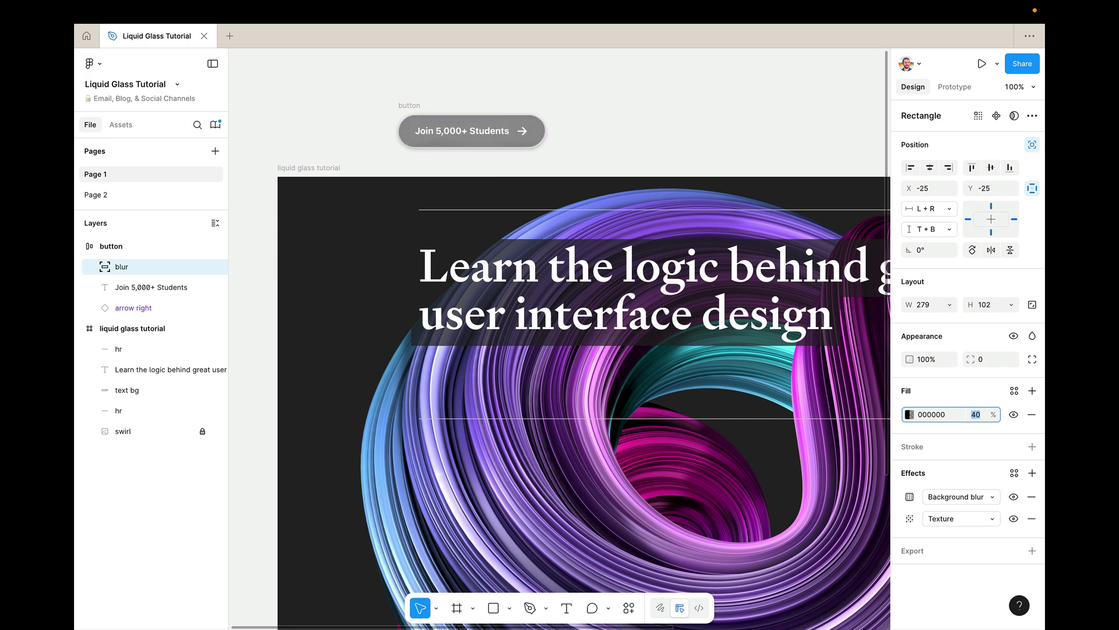
{"action": "left_click", "coordinate": [685, 143]}
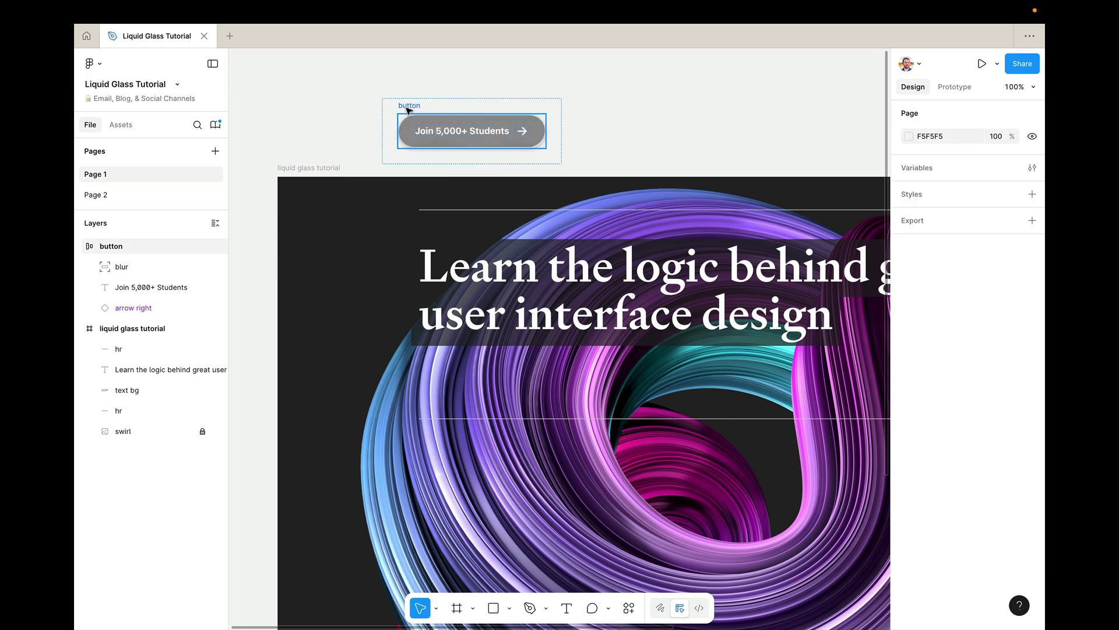
{"action": "left_click_drag", "start_coordinate": [408, 111], "coordinate": [422, 353]}
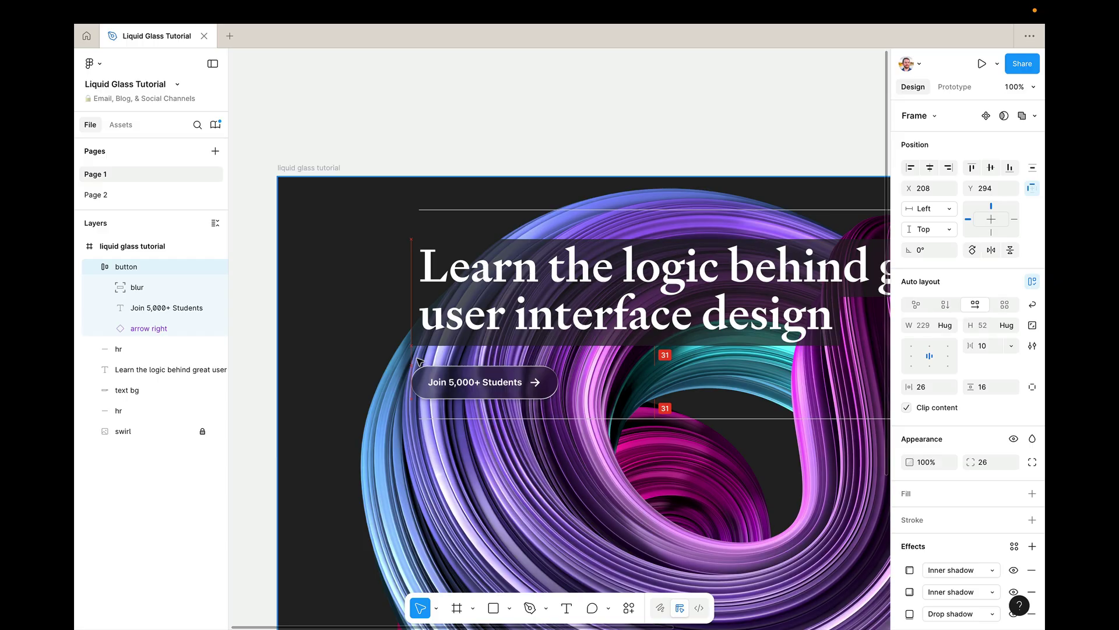
{"action": "left_click", "coordinate": [466, 517]}
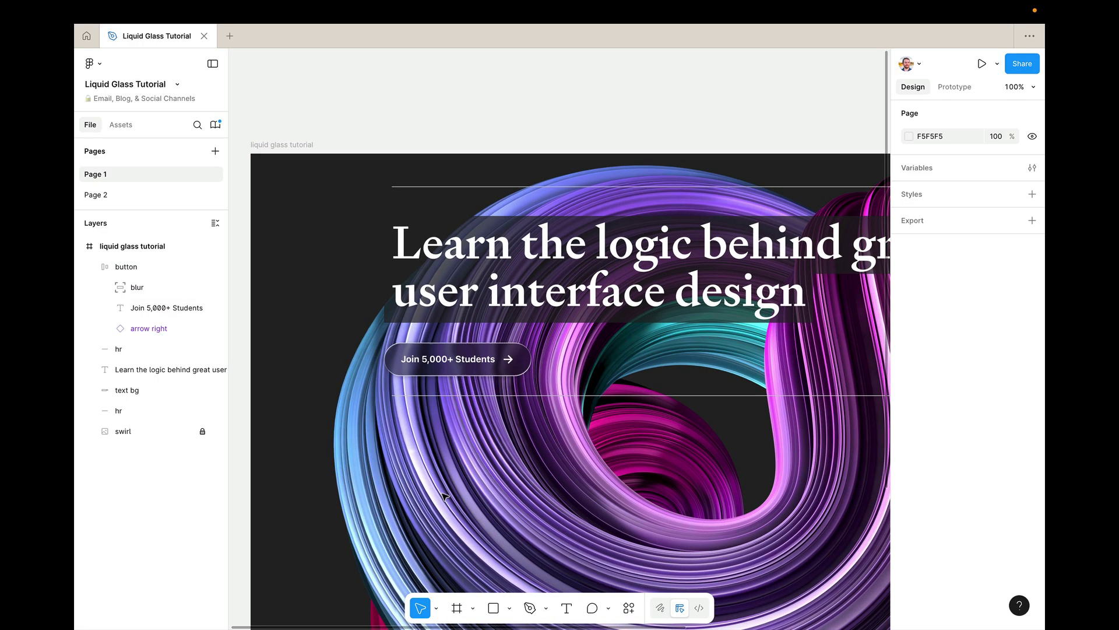
{"action": "scroll", "coordinate": [444, 495], "scroll_direction": "down", "scroll_amount": 2}
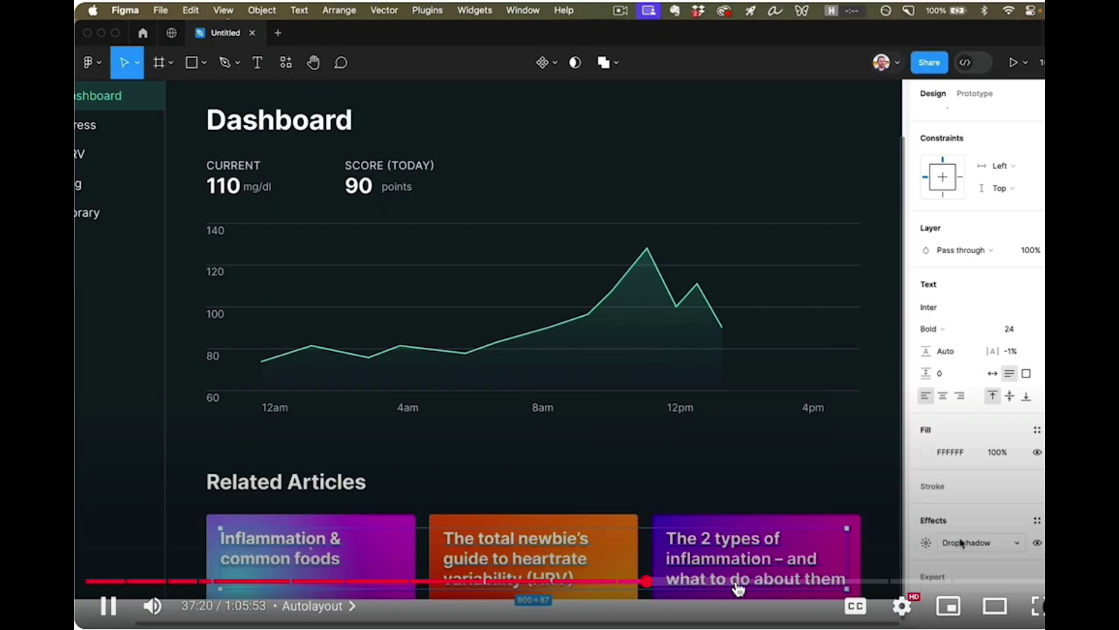
Skip the YouTube video to 44:57, then ahead to the Prototyping chapter near 56:42.
{"action": "left_click", "coordinate": [758, 581]}
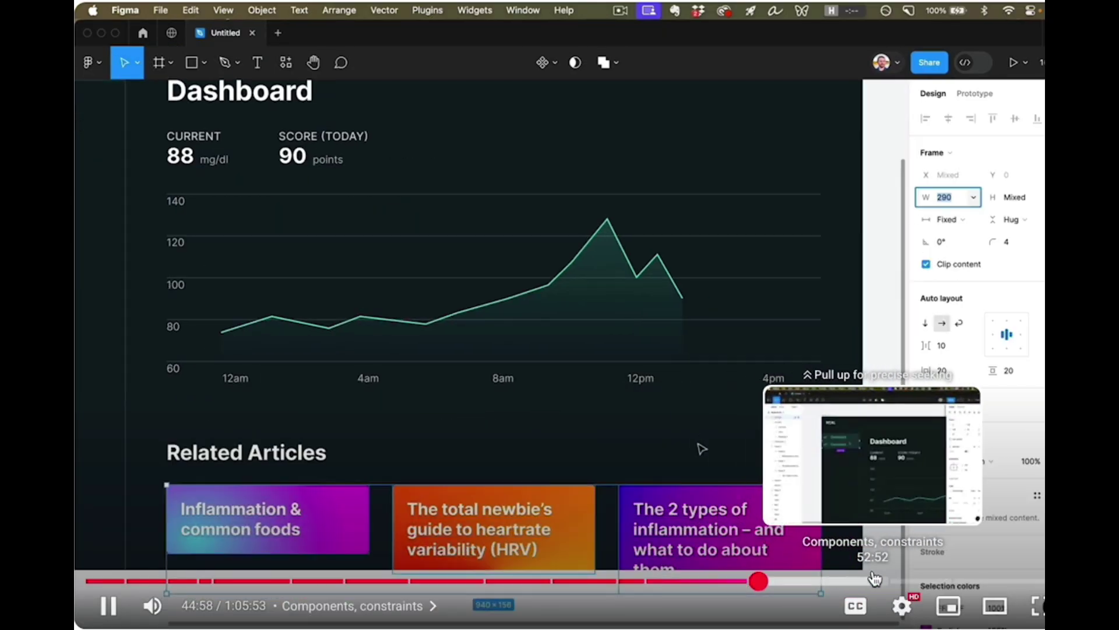
{"action": "left_click", "coordinate": [930, 581]}
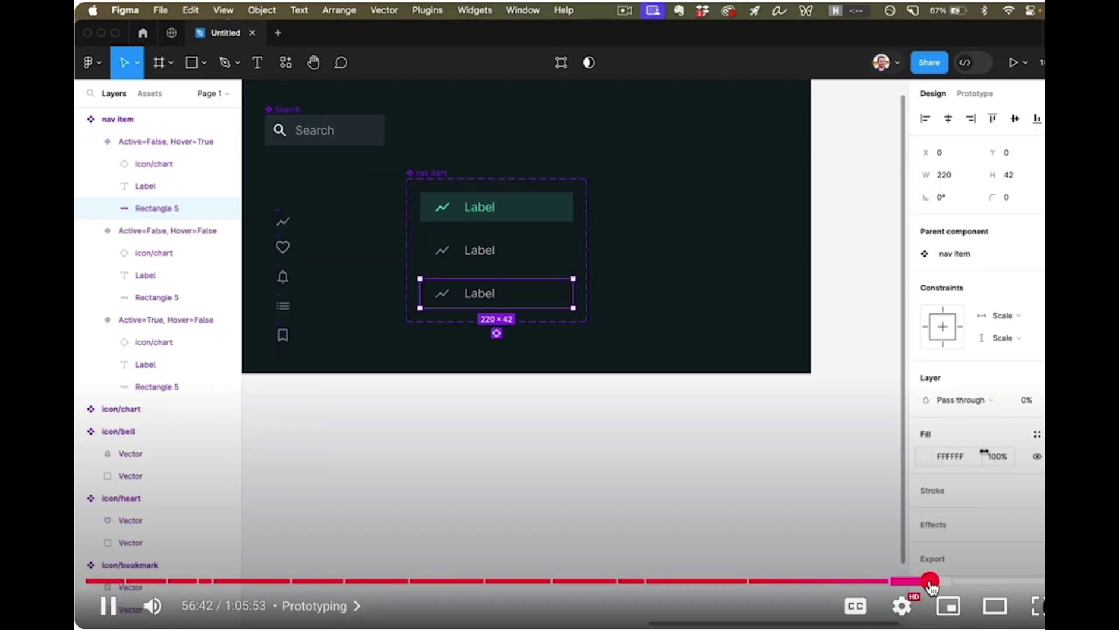